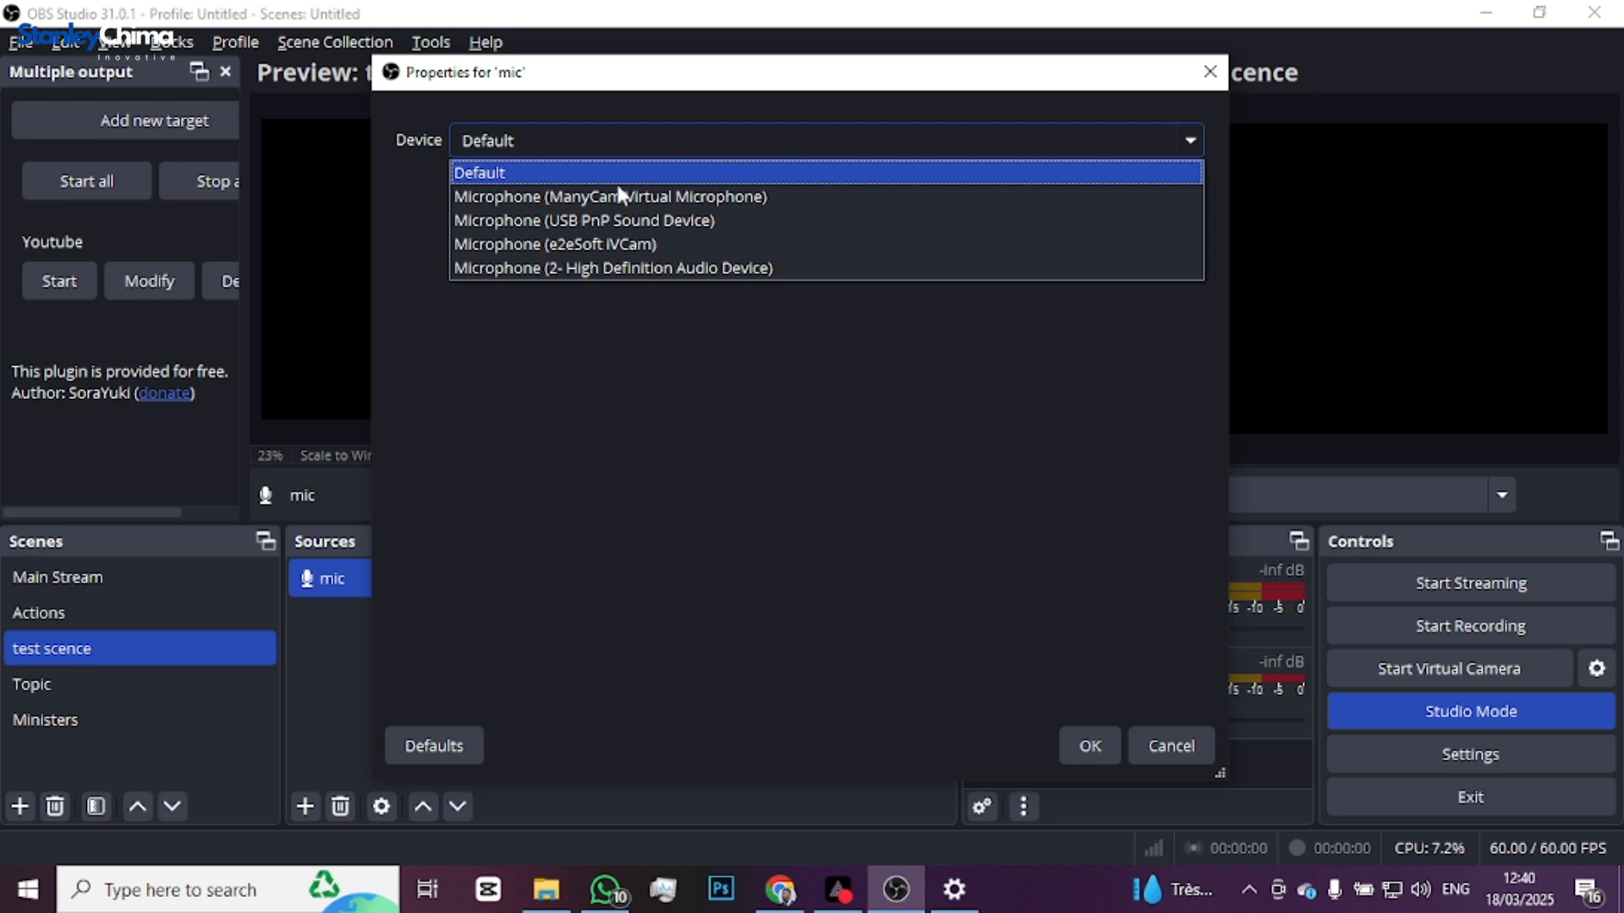
# Step: Set the mic source's device to Microphone (USB PnP Sound Device) and put its mixer volume at the maximum
pyautogui.click(580, 221)
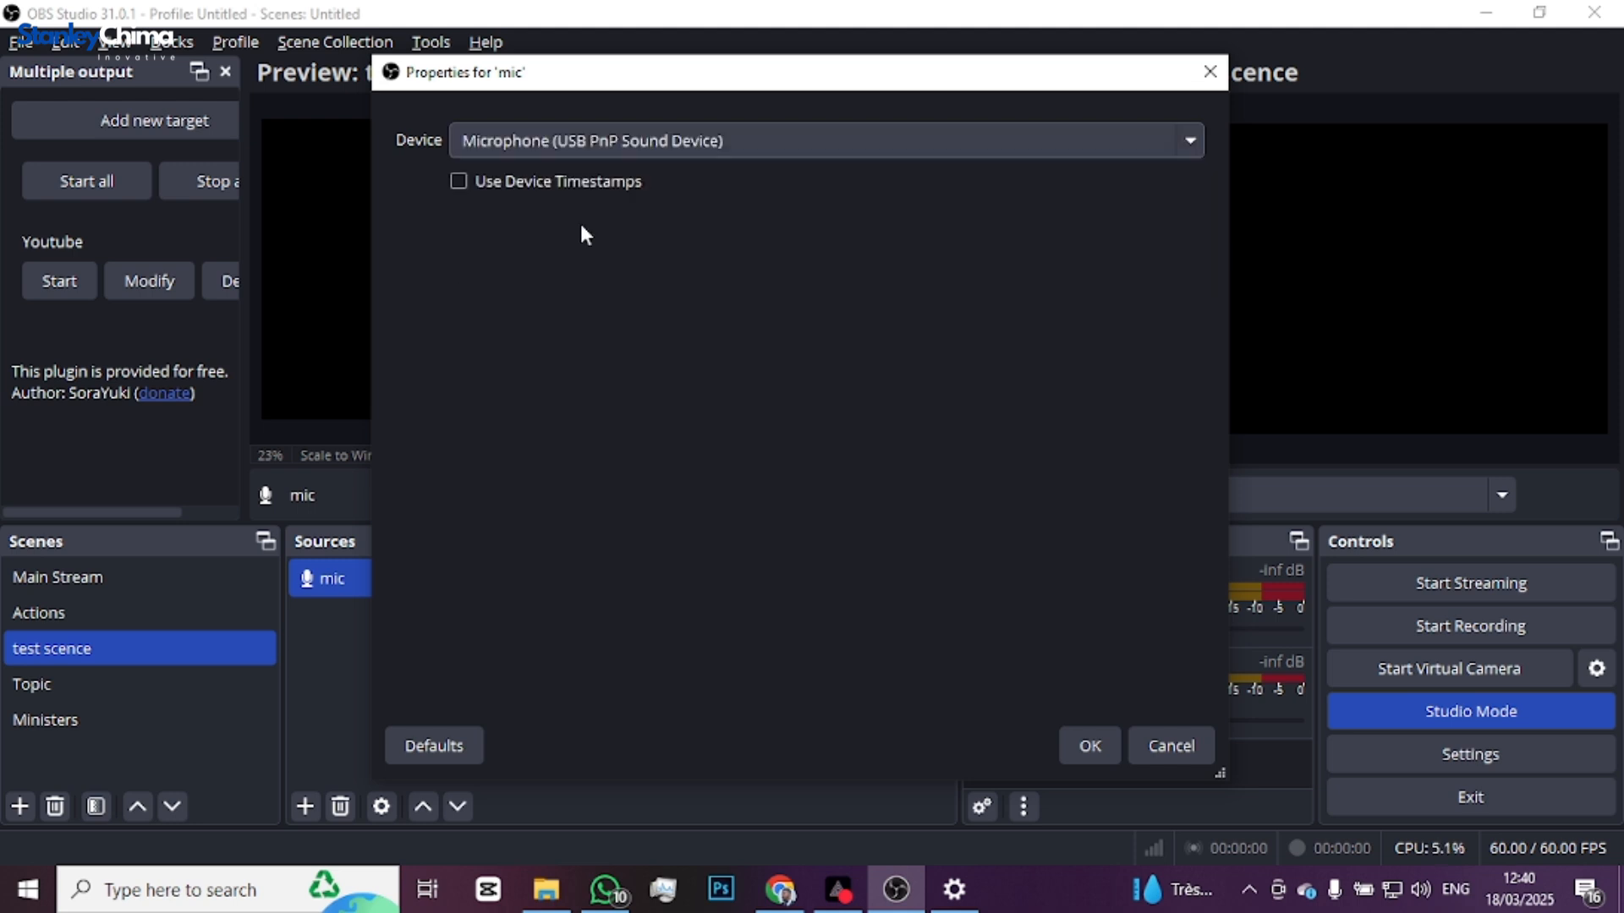
pyautogui.click(1079, 746)
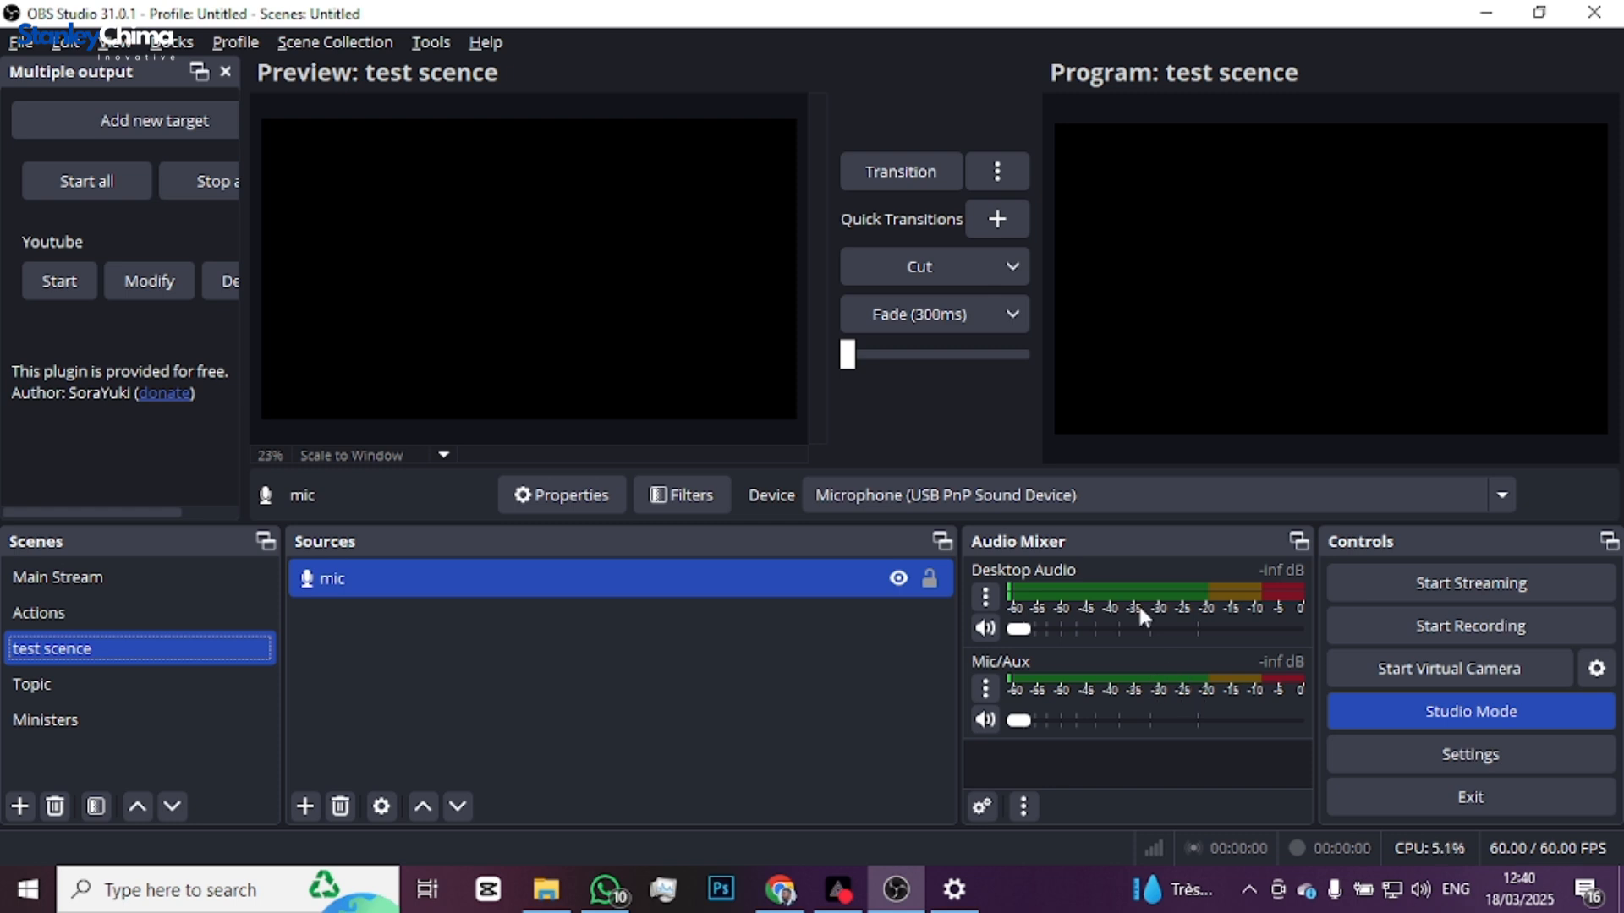
pyautogui.scroll(-1, 1172, 728)
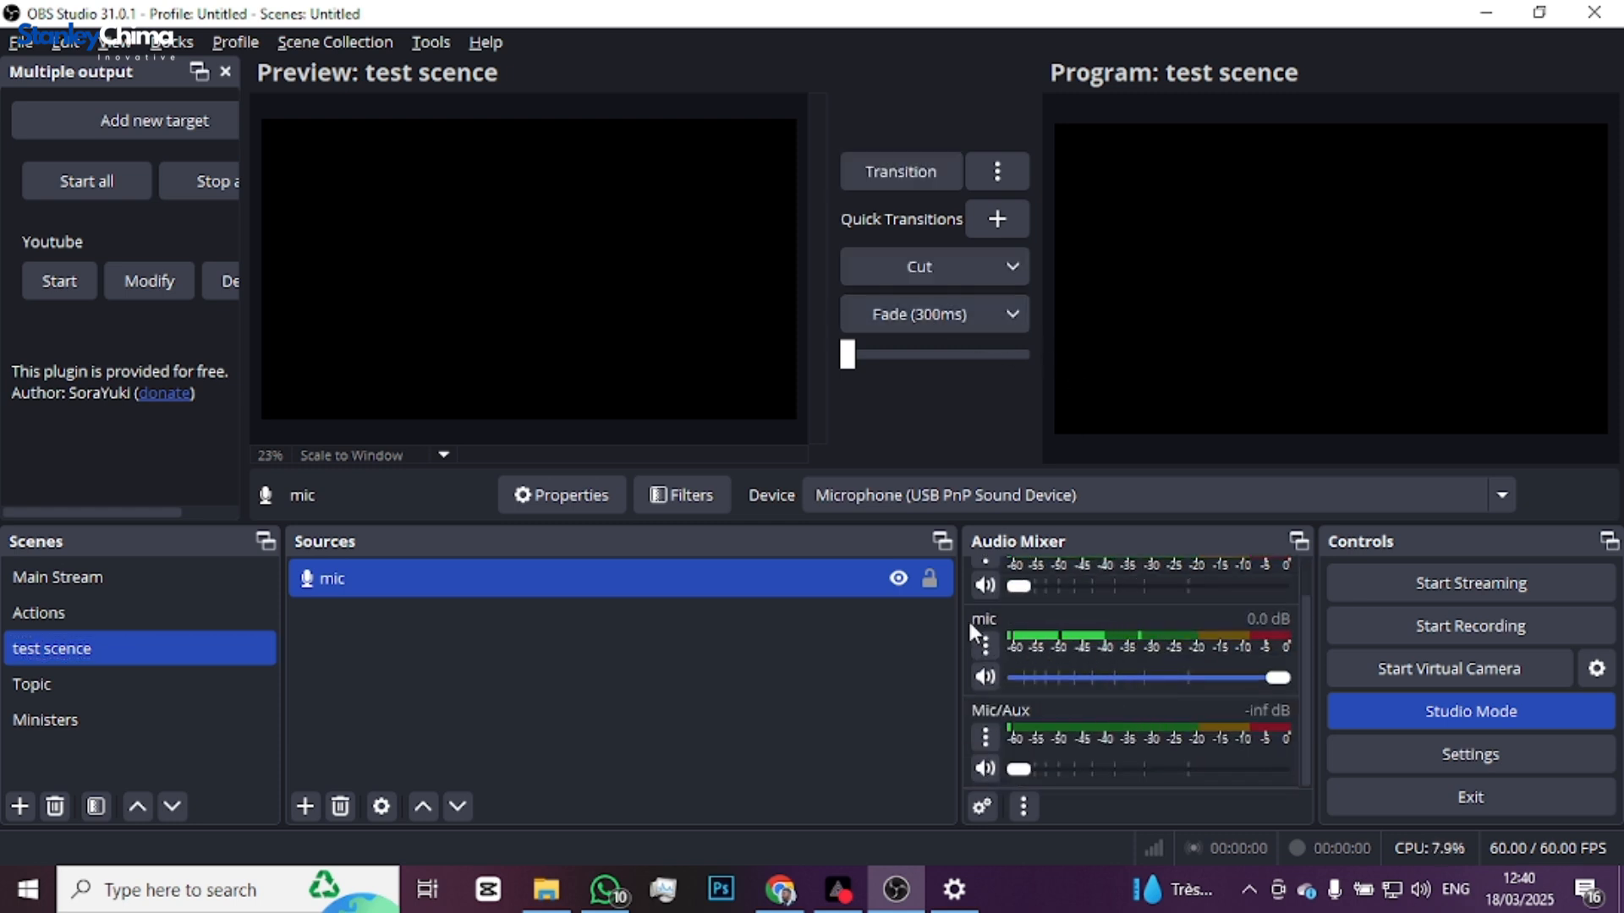
pyautogui.moveTo(1280, 676); pyautogui.dragTo(1322, 680)
# Step: Set the mic's audio monitoring to Monitor and Output in the advanced audio properties
pyautogui.click(981, 807)
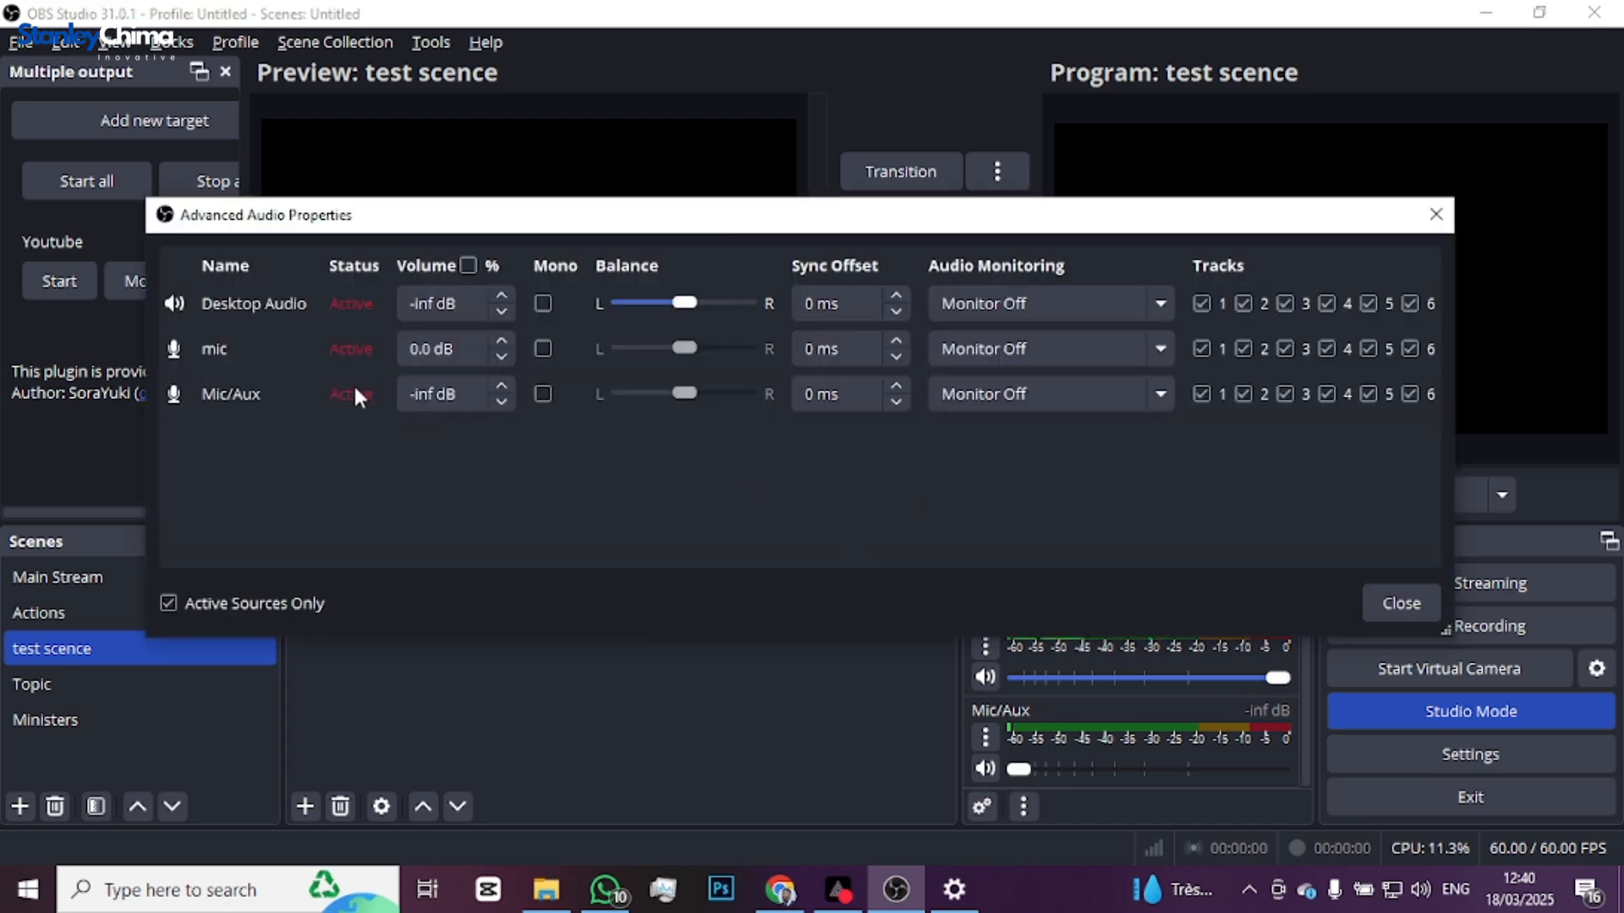
pyautogui.click(1020, 349)
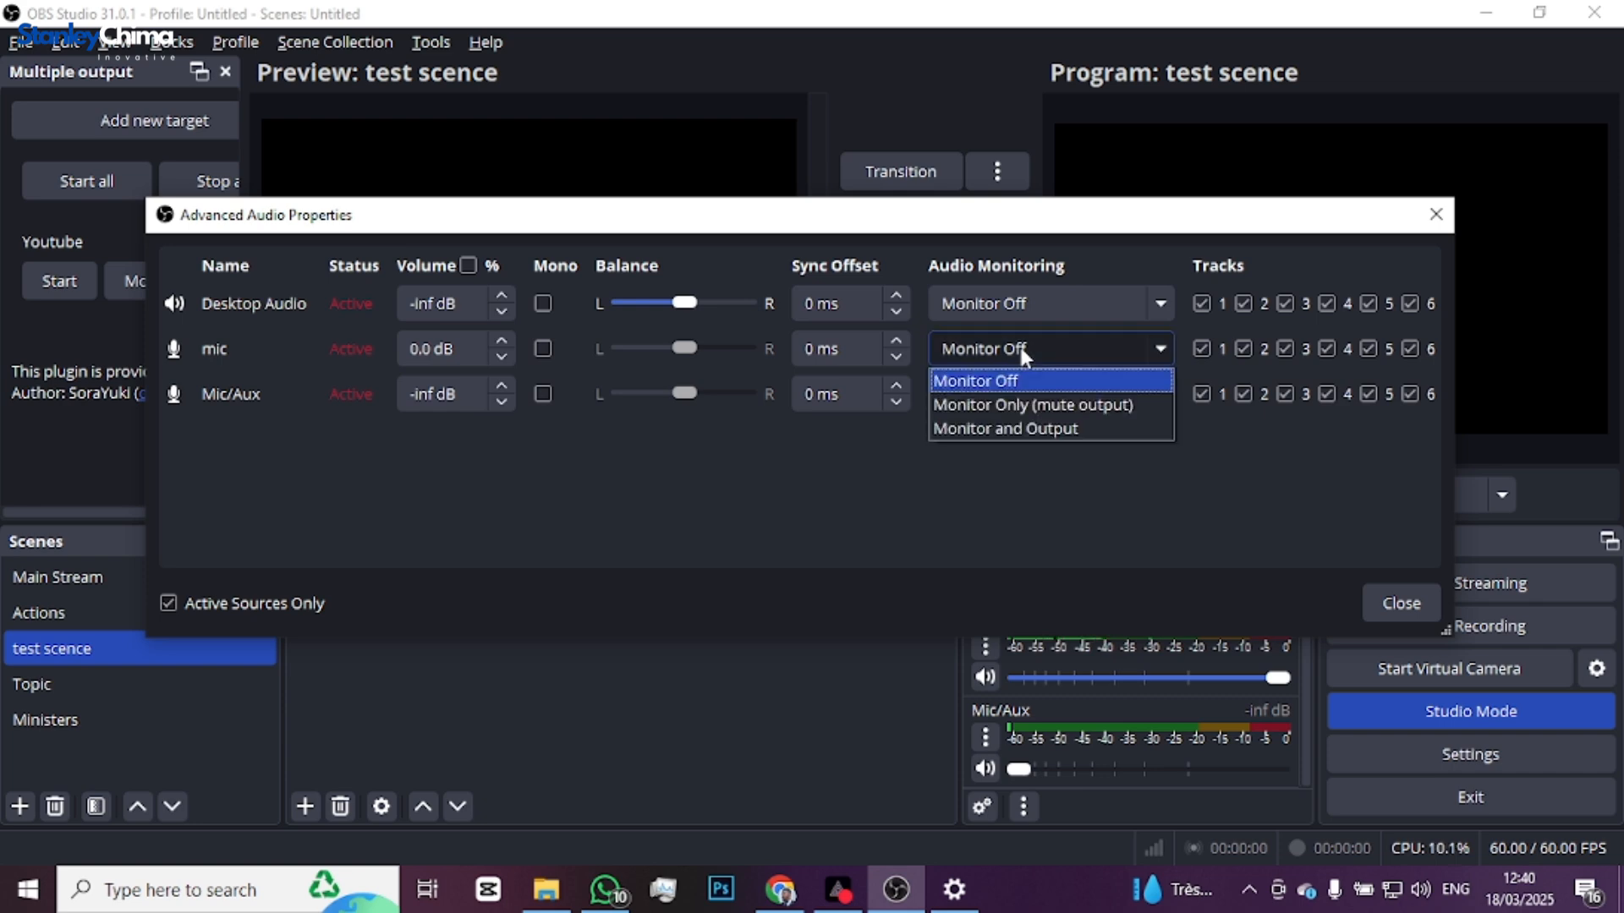
pyautogui.click(1032, 429)
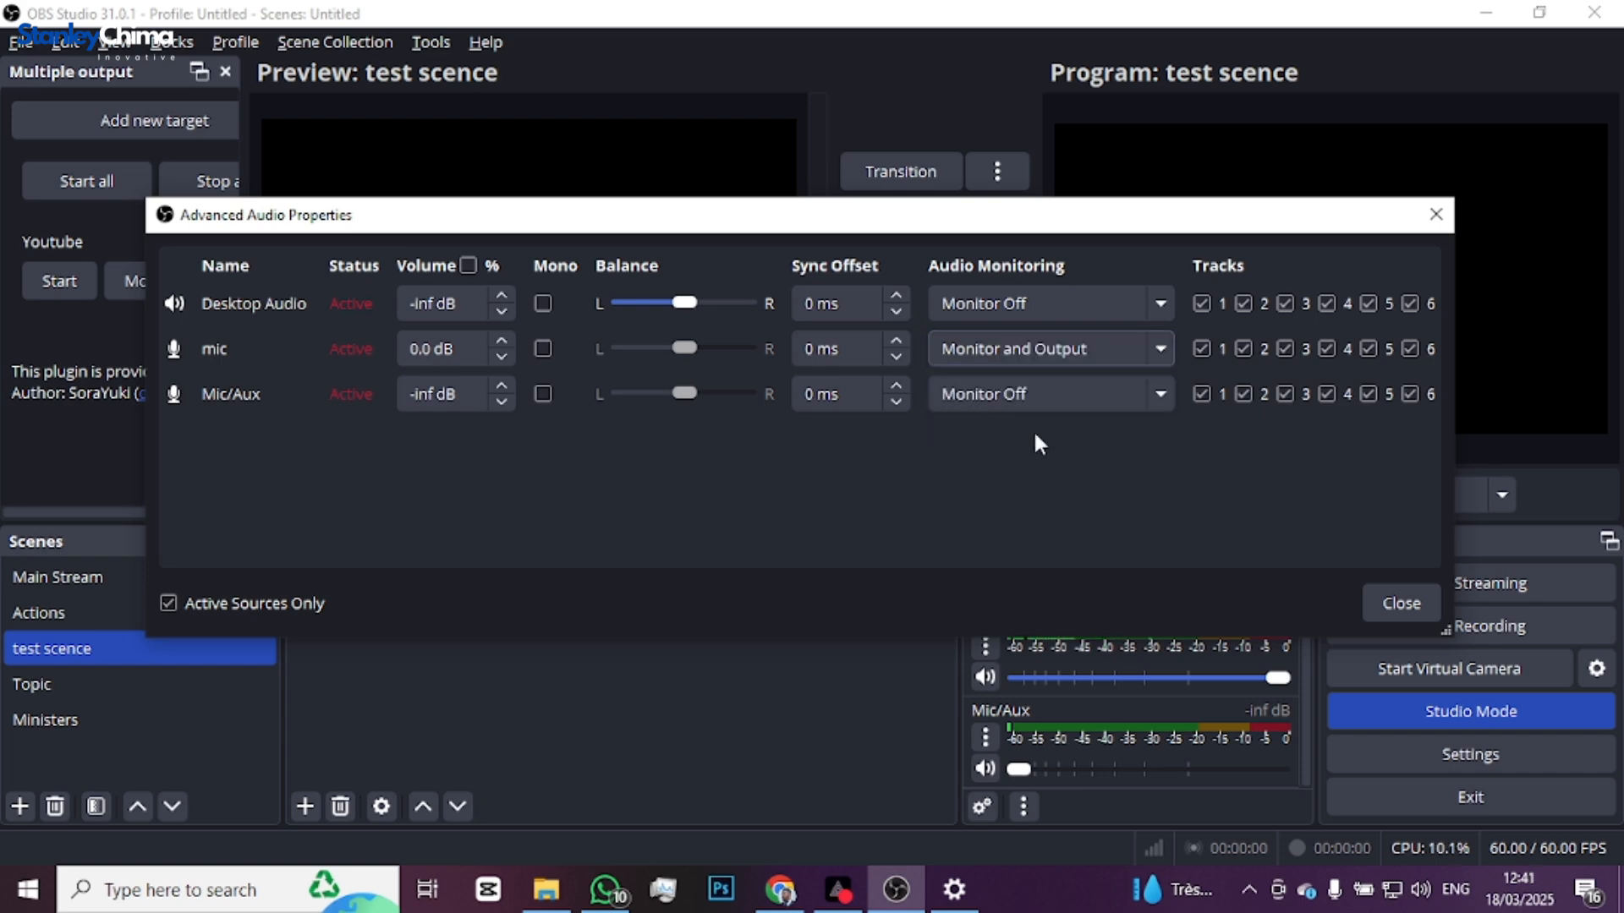
pyautogui.click(1385, 602)
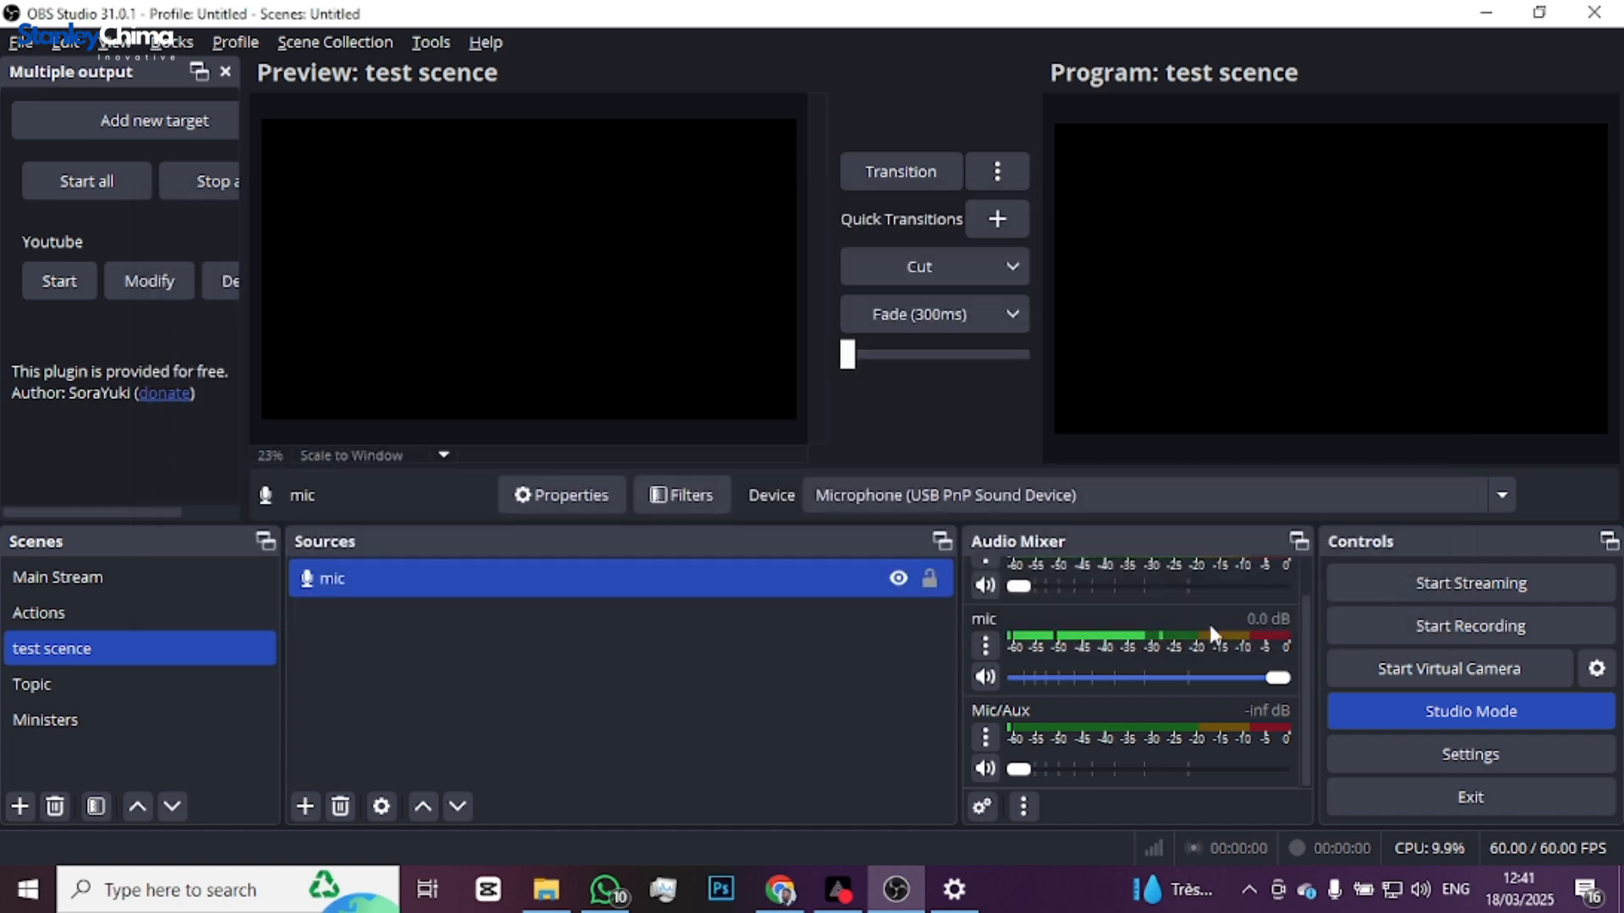
# Step: Lower the mic's mixer volume to the minimum and raise it again to about -1.8 dB
pyautogui.moveTo(1277, 677); pyautogui.dragTo(1031, 677)
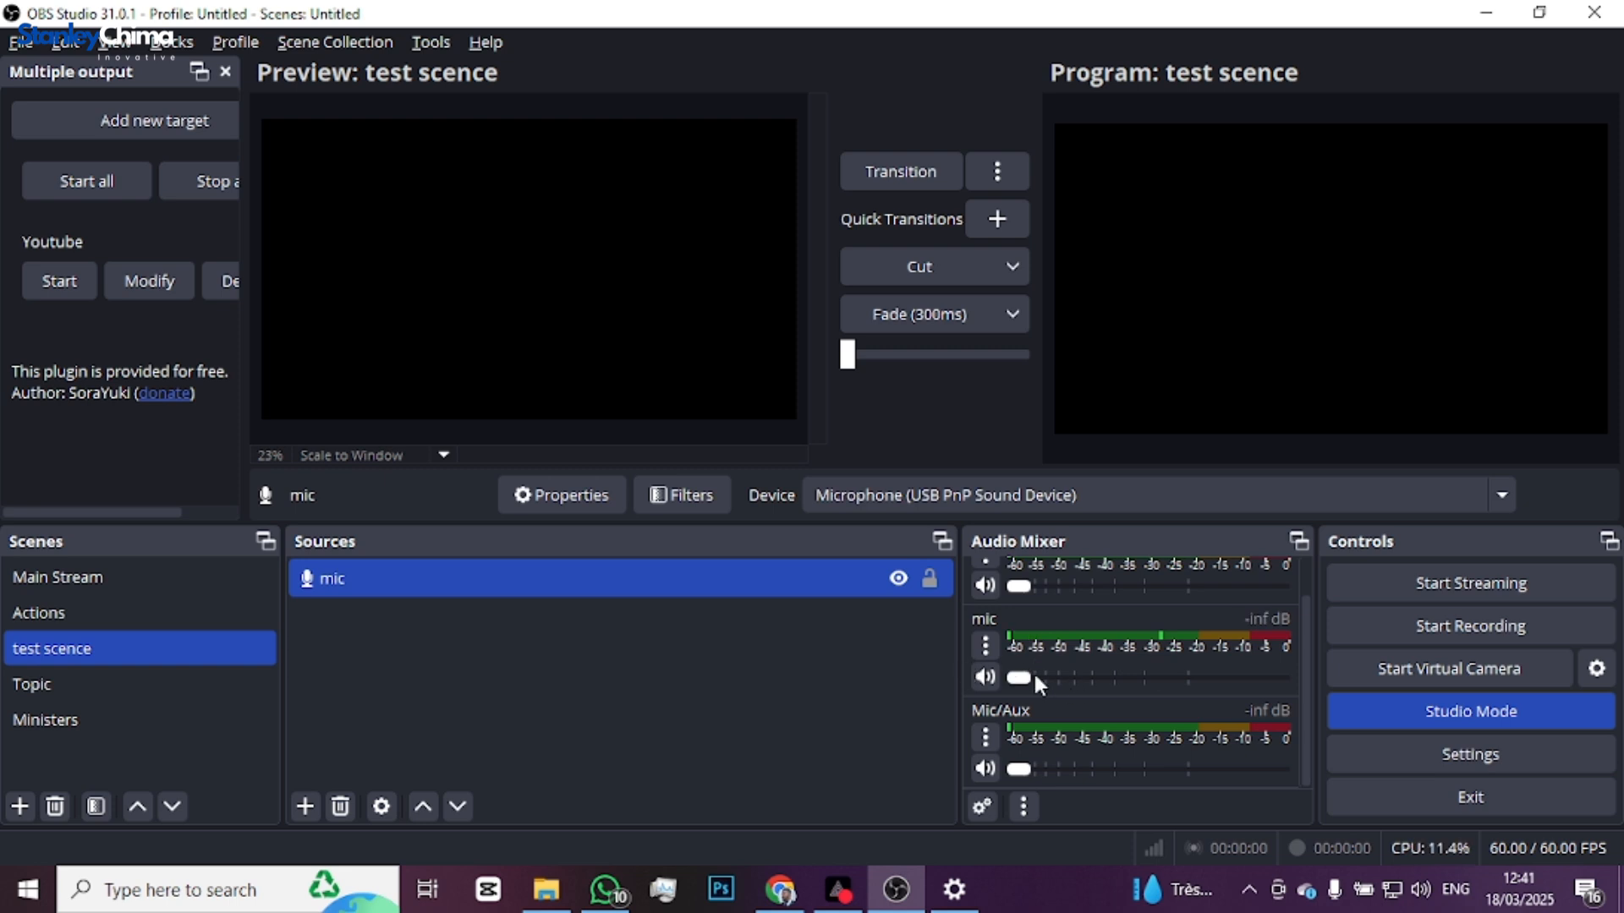
pyautogui.moveTo(1034, 676); pyautogui.dragTo(1067, 682)
pyautogui.click(984, 641)
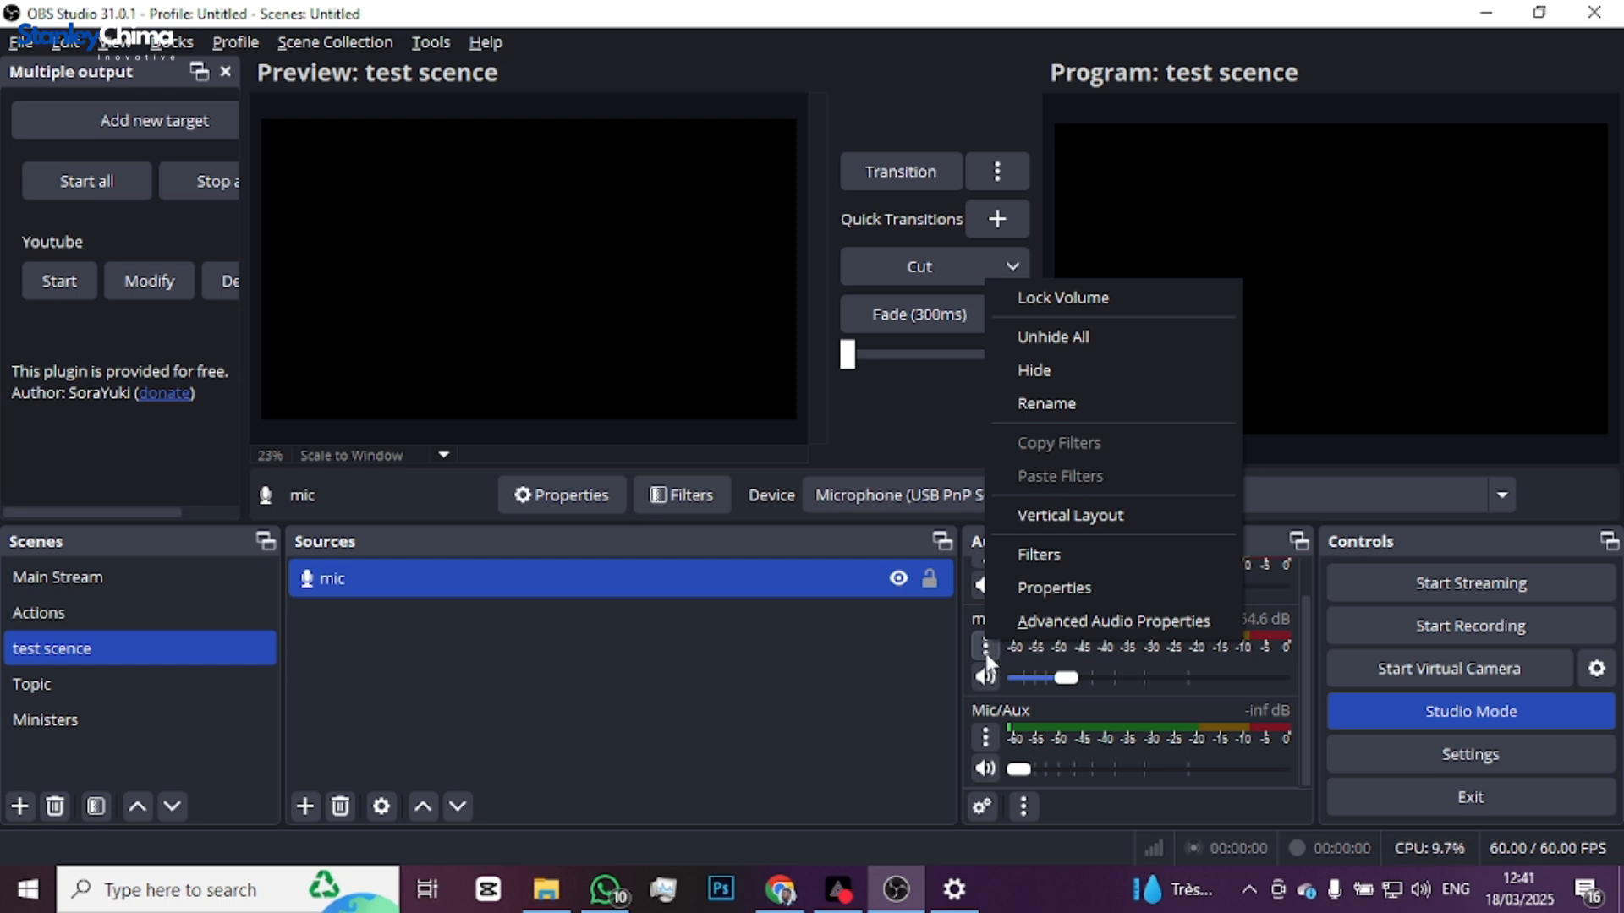
pyautogui.click(1061, 681)
pyautogui.moveTo(1060, 677); pyautogui.dragTo(1255, 684)
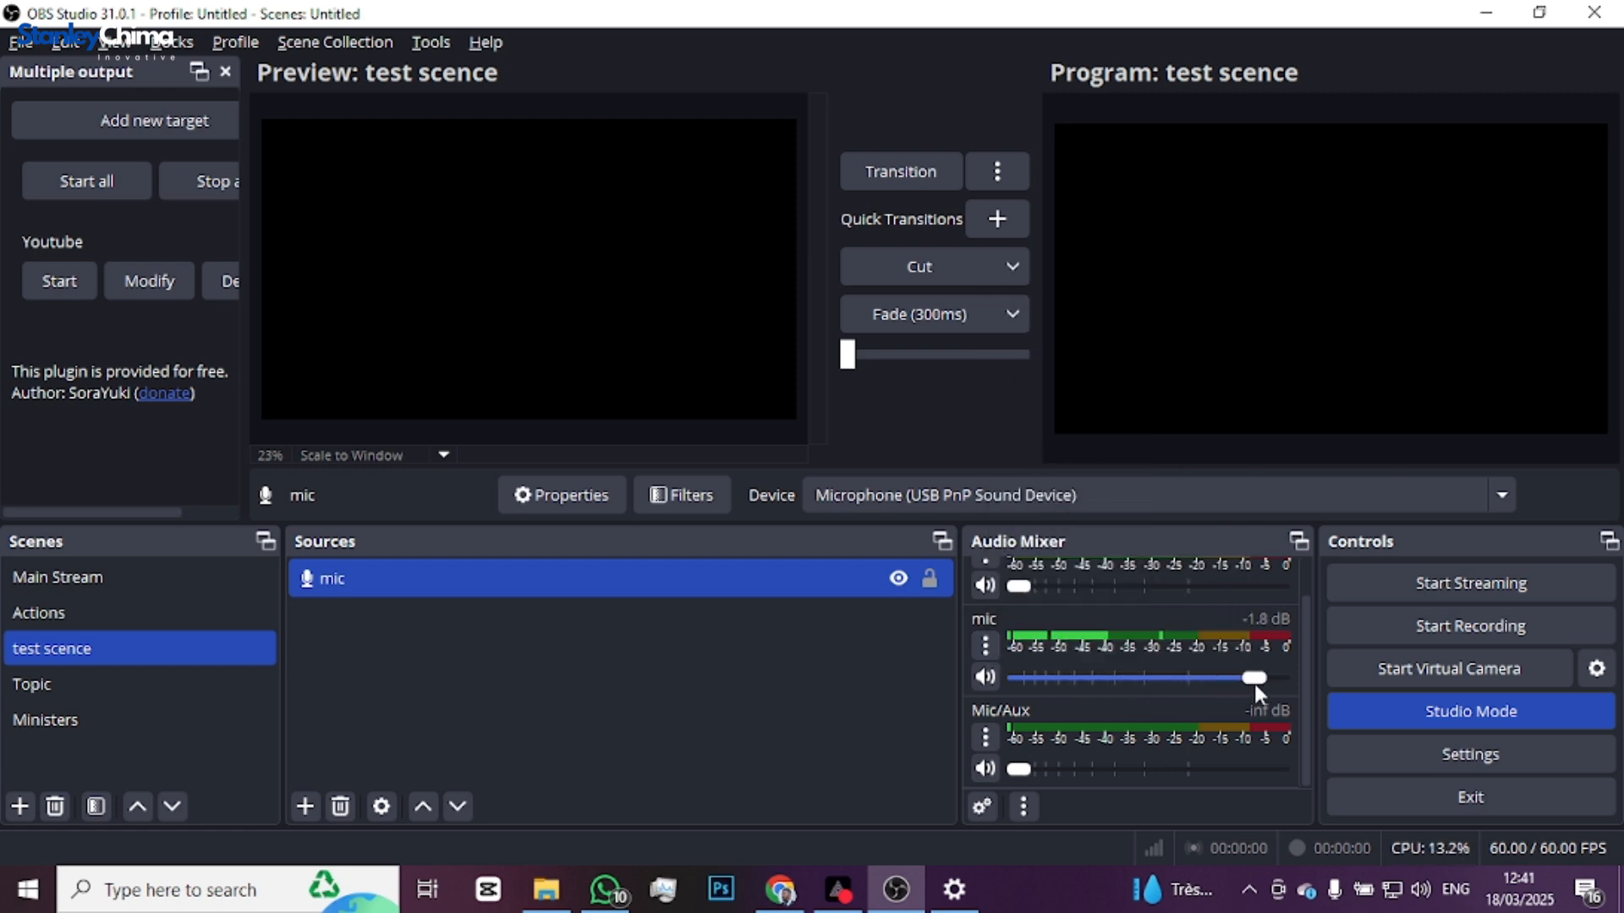
# Step: Switch to PRISM Live Studio, lower the Audio Input Capture volume to the minimum and raise Desktop Audio to about -1.6 dB
pyautogui.click(837, 889)
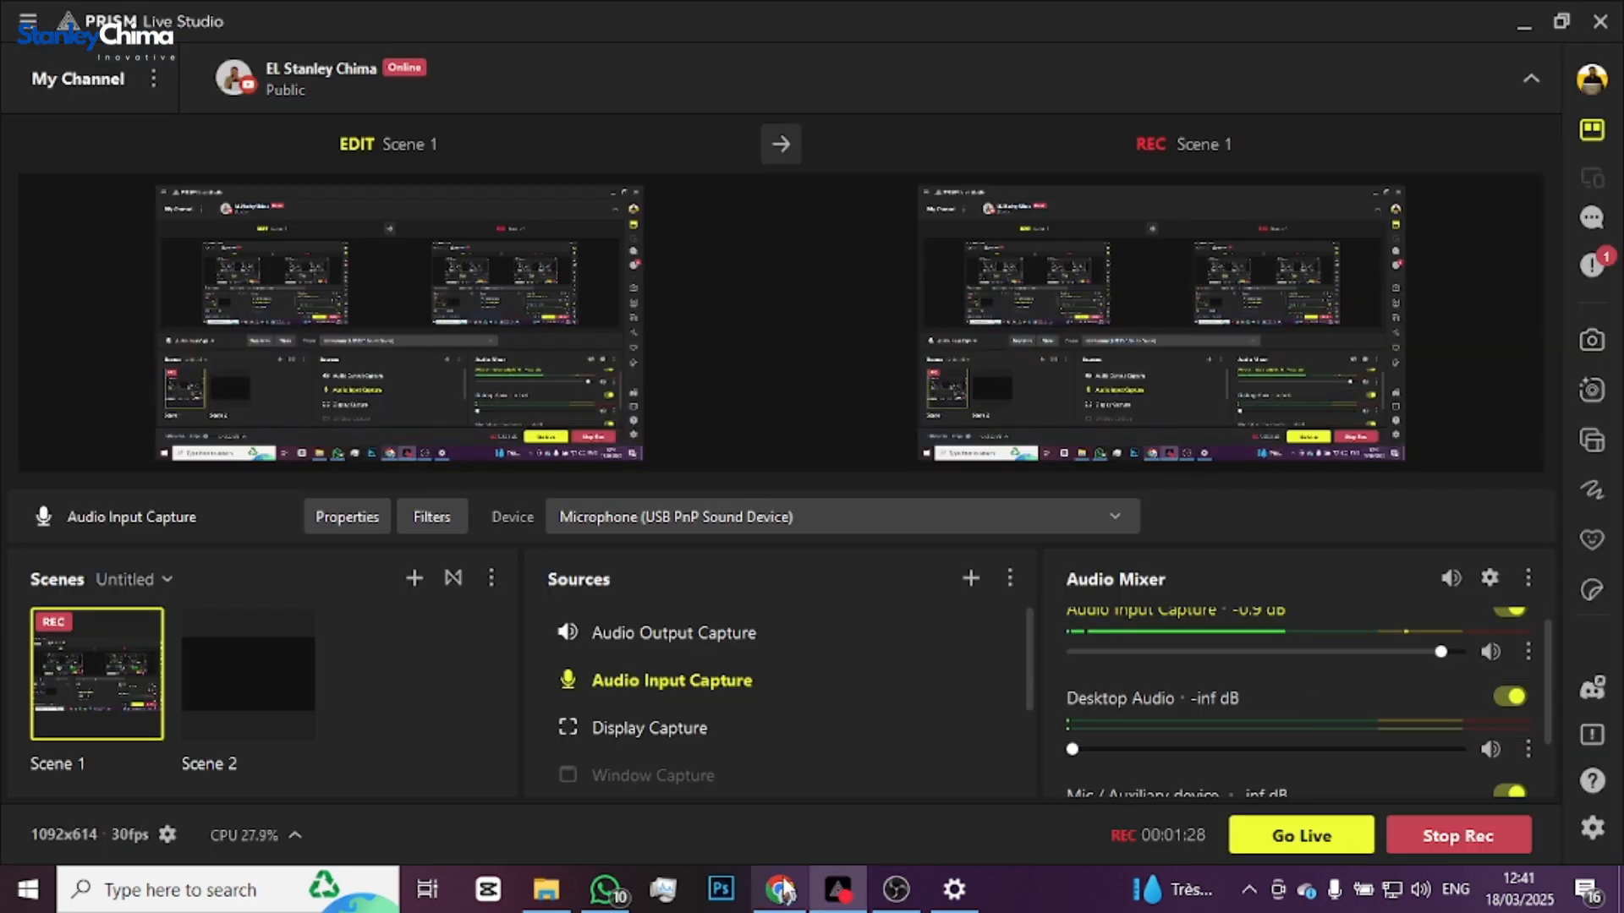
pyautogui.click(848, 894)
pyautogui.click(848, 894)
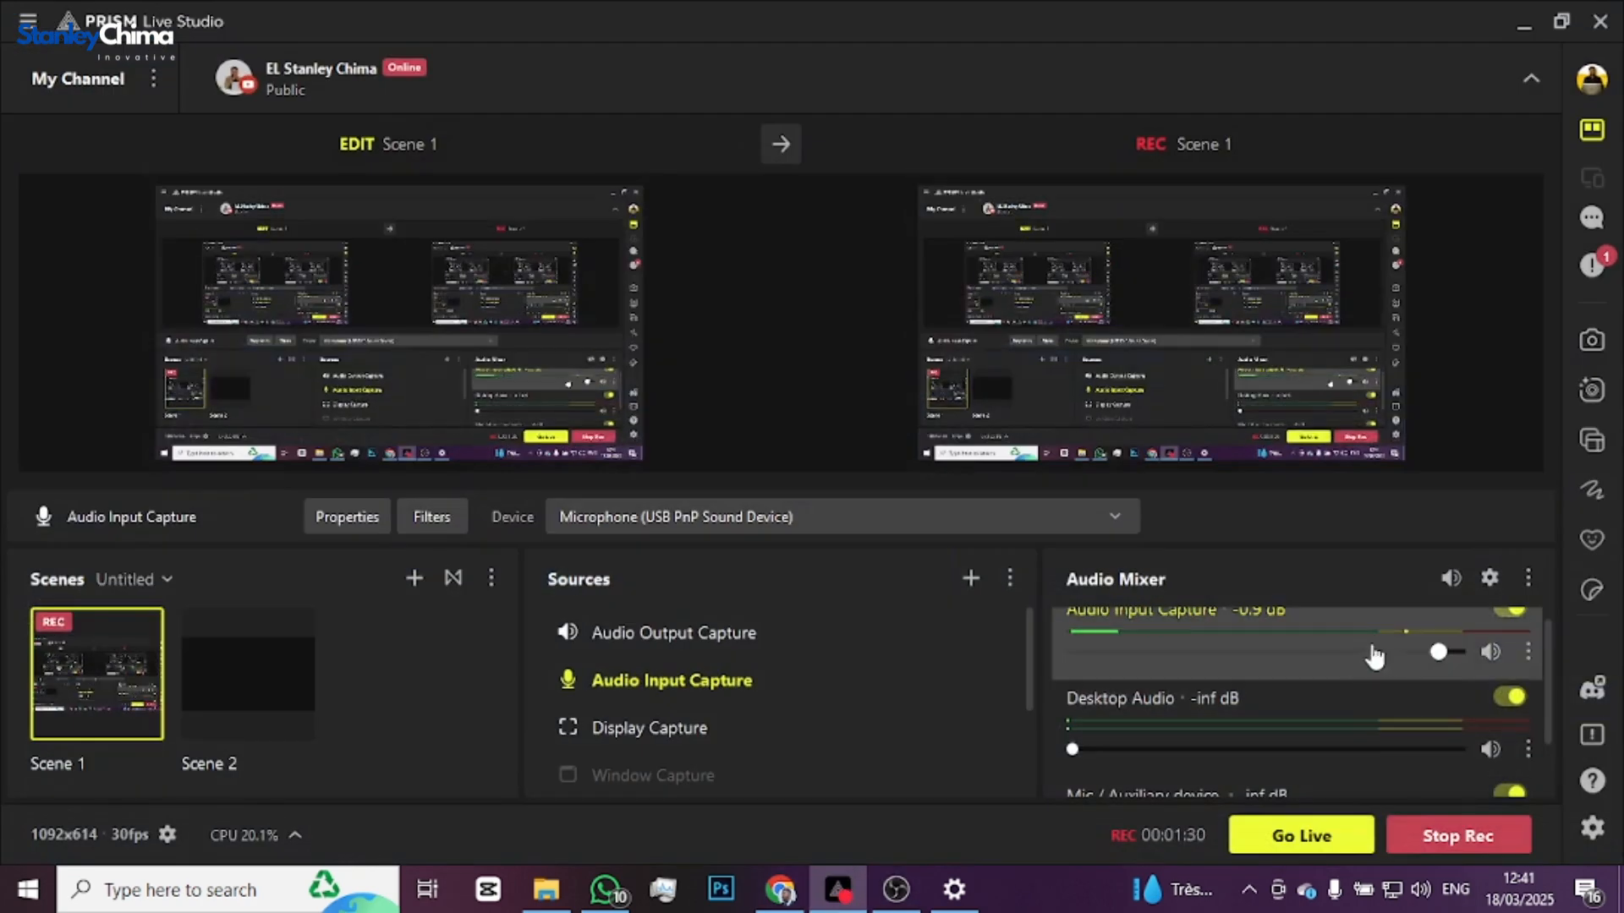
pyautogui.scroll(1, 1438, 668)
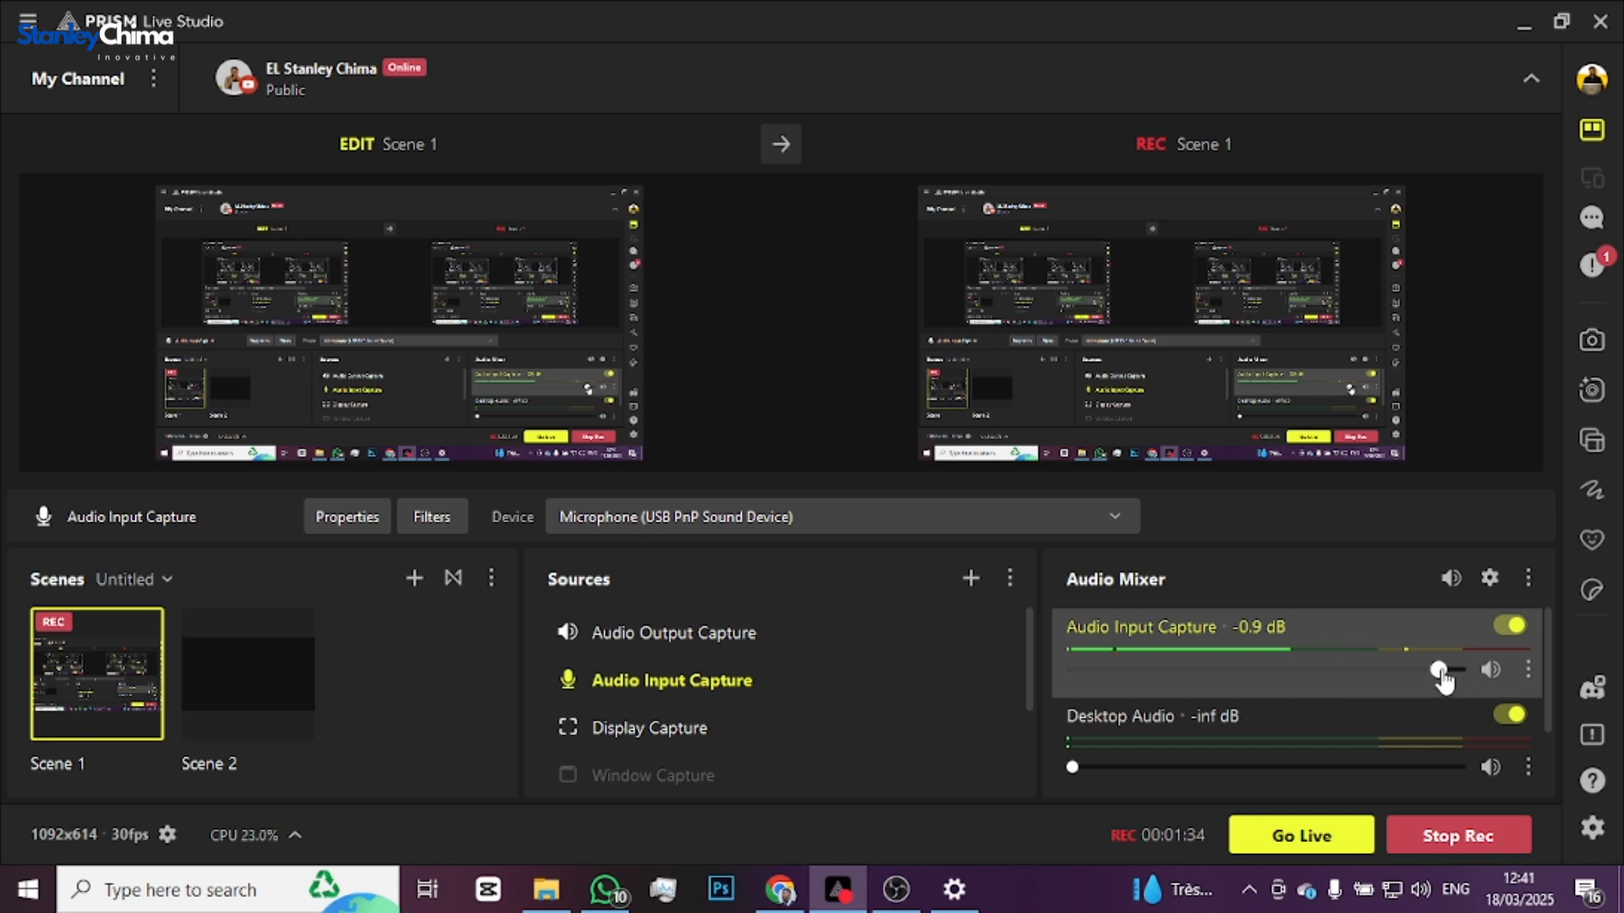
pyautogui.moveTo(1437, 669); pyautogui.dragTo(1070, 670)
pyautogui.moveTo(1072, 767); pyautogui.dragTo(1428, 782)
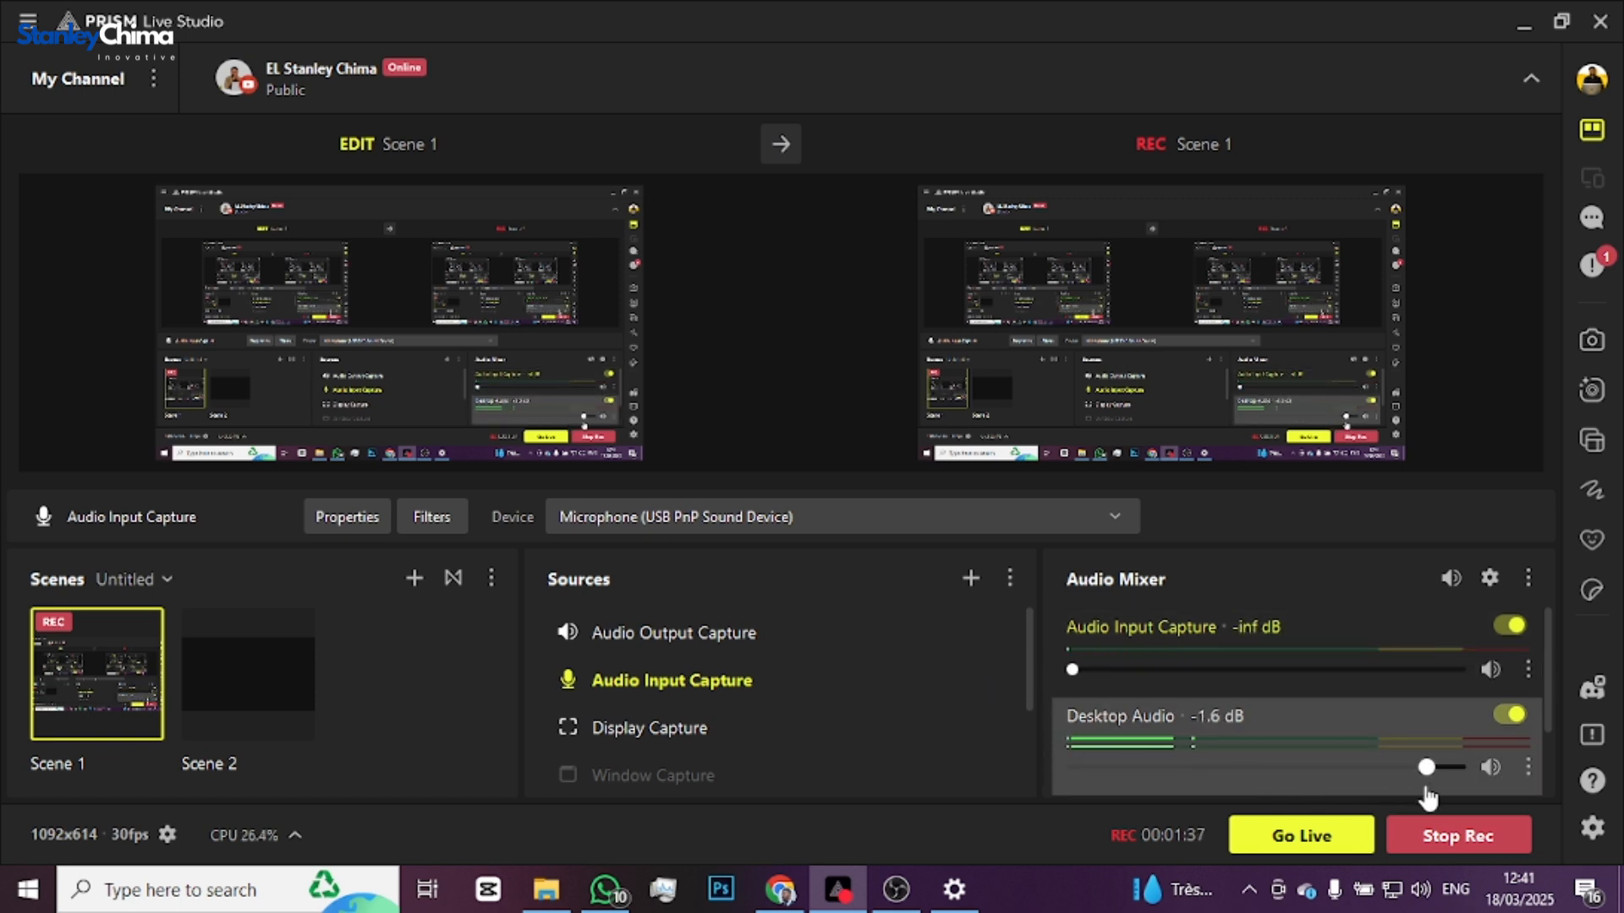
# Step: Switch back to OBS Studio and raise the mic's mixer volume to about -0.7 dB
pyautogui.click(899, 897)
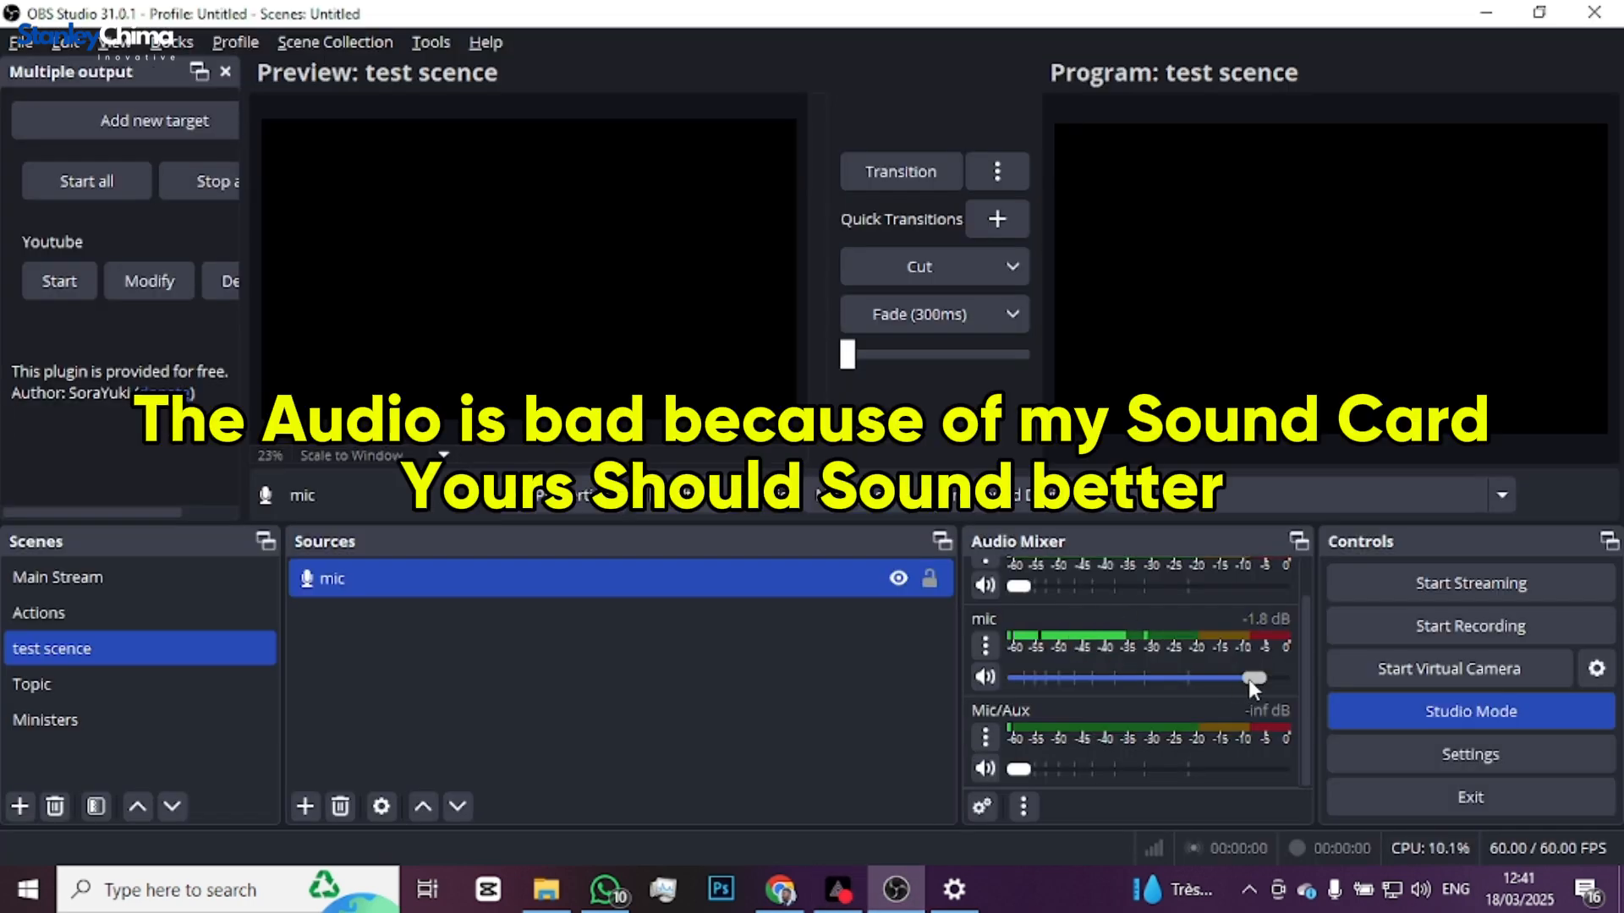
pyautogui.moveTo(1243, 678)
pyautogui.mouseDown()
pyautogui.moveTo(1291, 682)
pyautogui.moveTo(1267, 683)
pyautogui.mouseUp()
# Step: Add a Gain filter to the mic and set its gain to about 15.30 dB
pyautogui.click(985, 645)
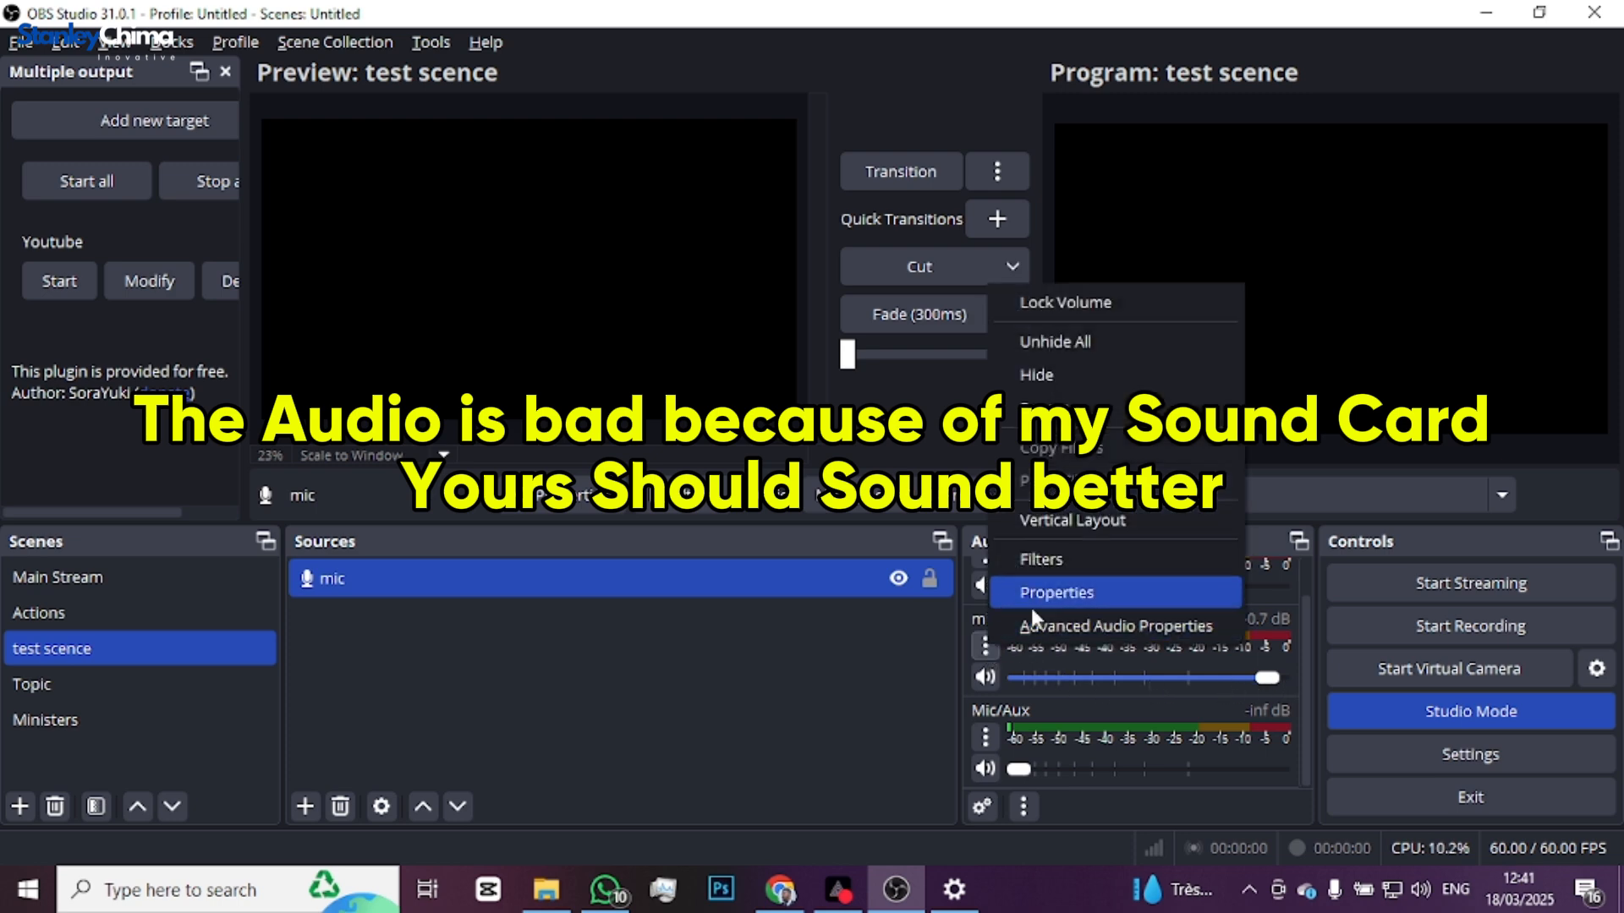
pyautogui.click(1042, 560)
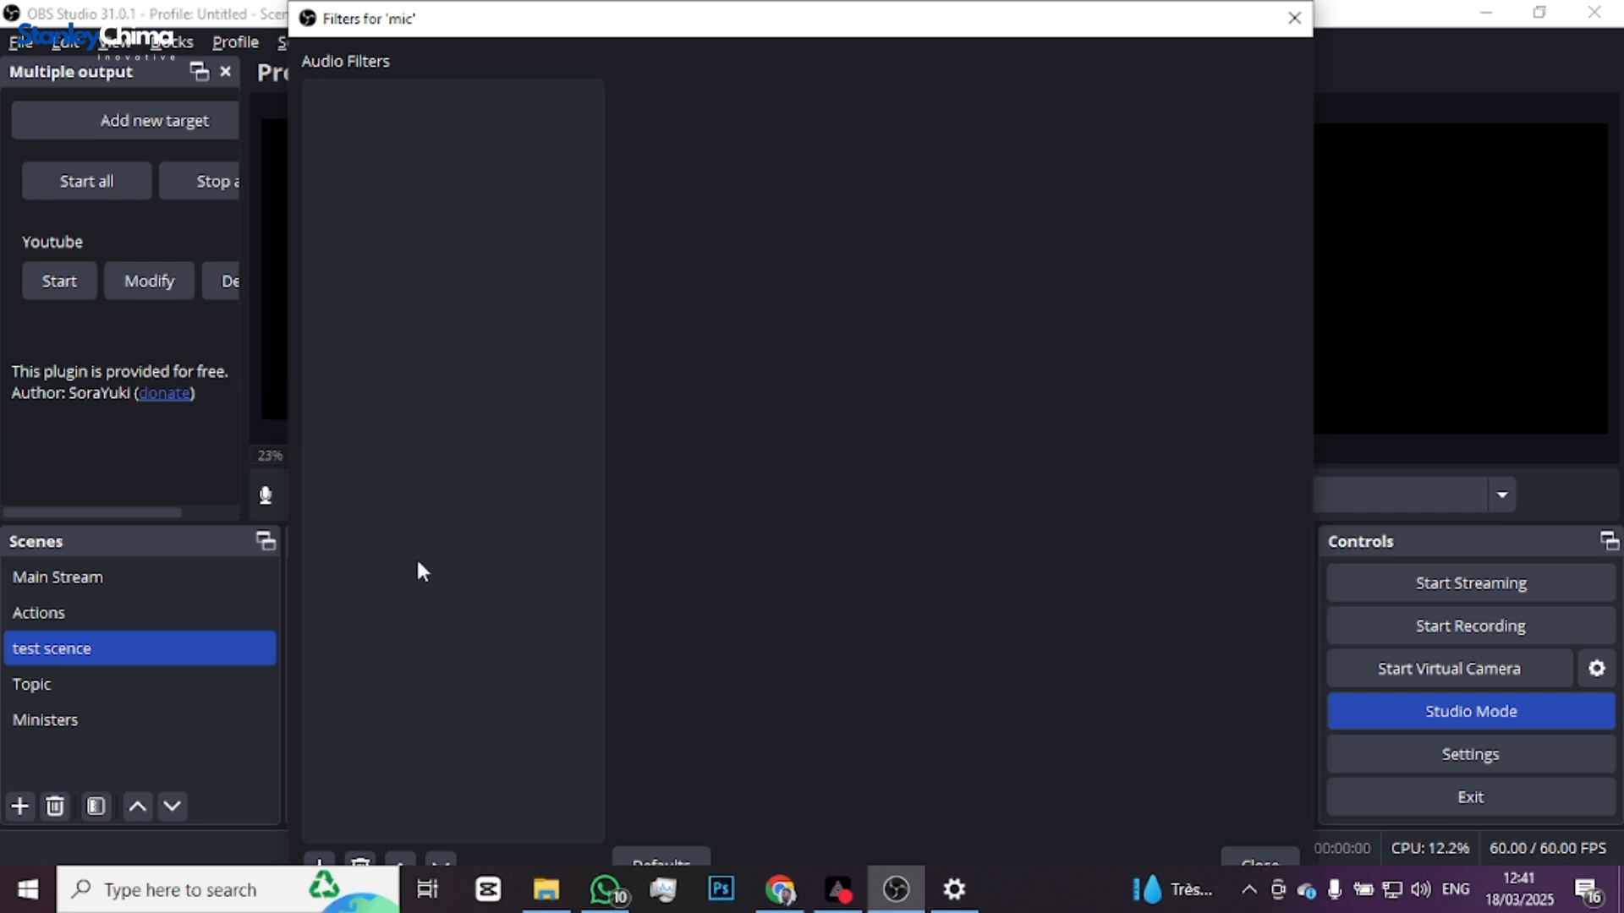
pyautogui.moveTo(658, 7); pyautogui.dragTo(667, 81)
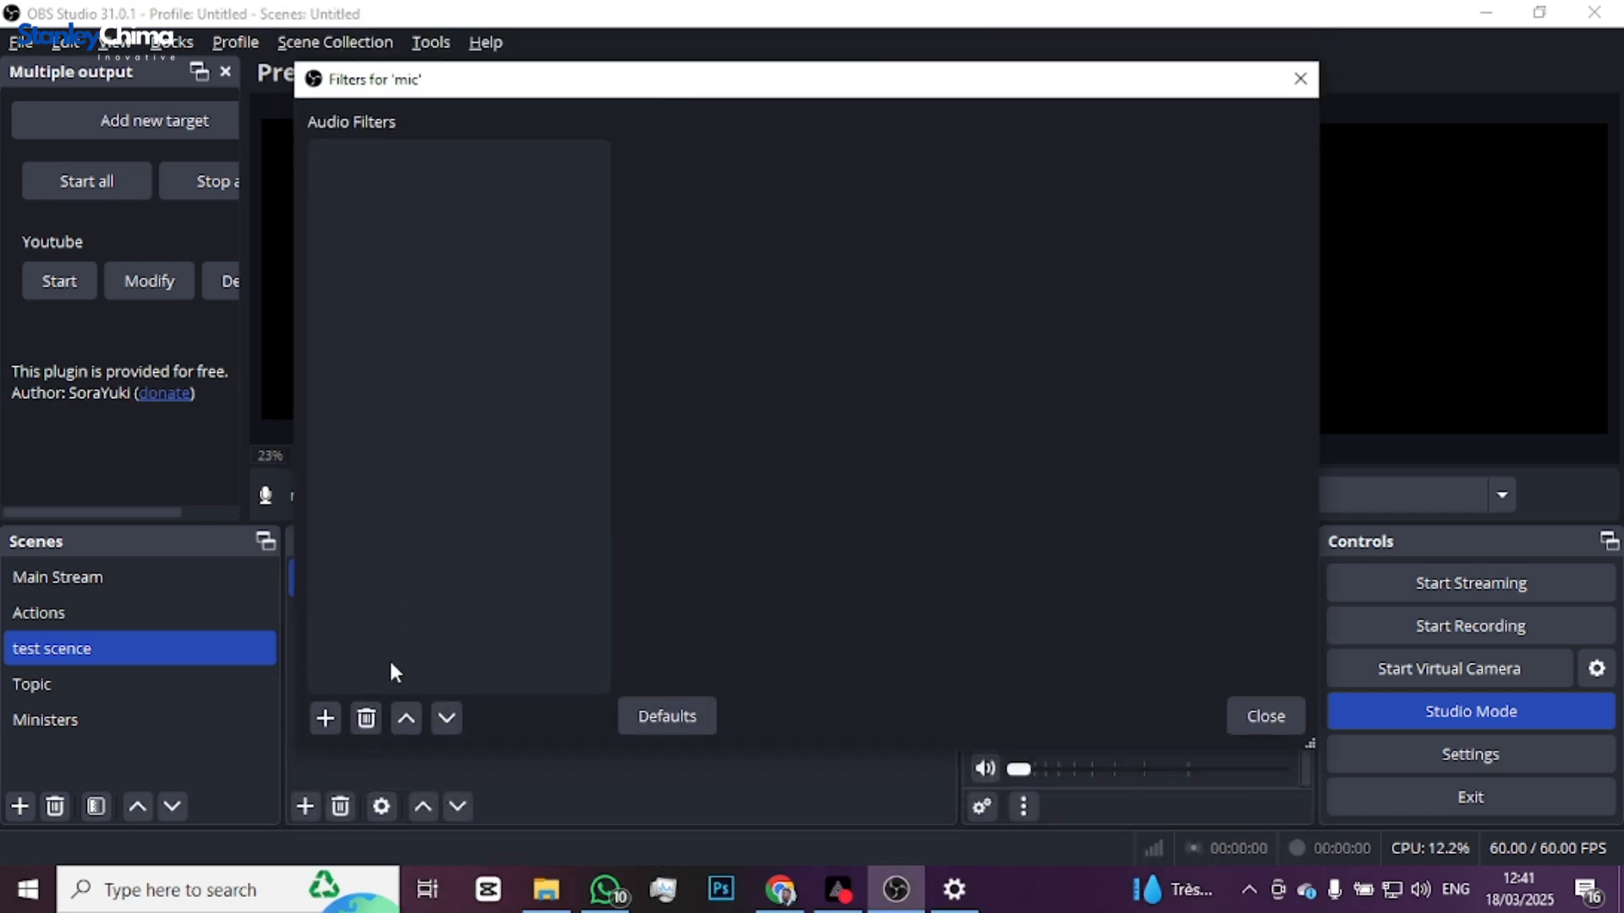
pyautogui.click(326, 718)
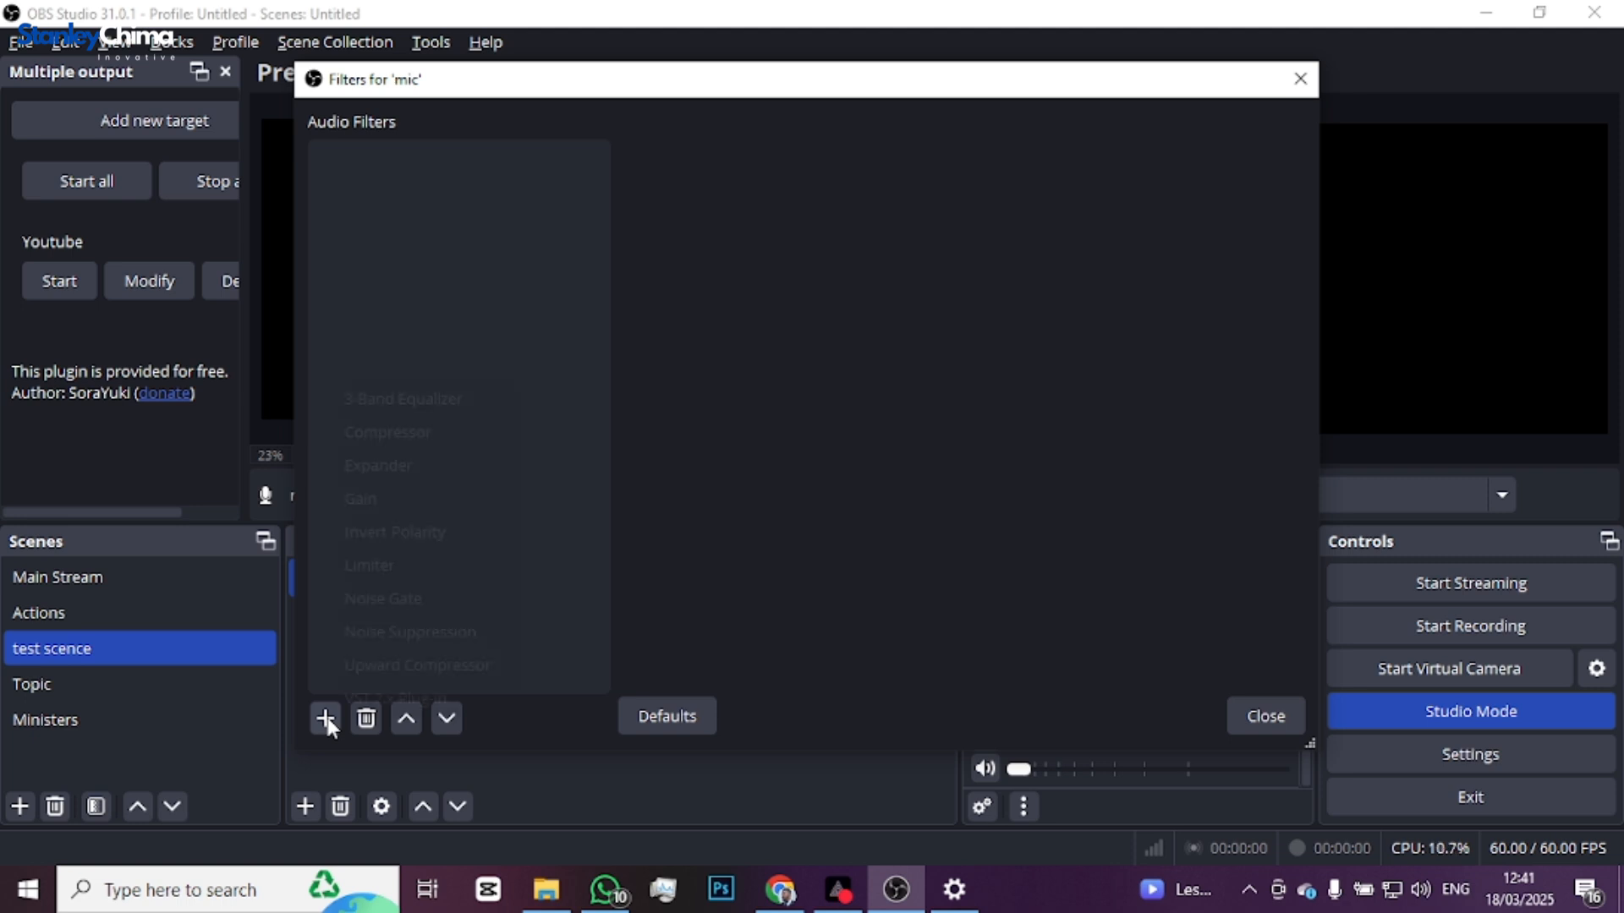
pyautogui.click(395, 498)
pyautogui.click(746, 449)
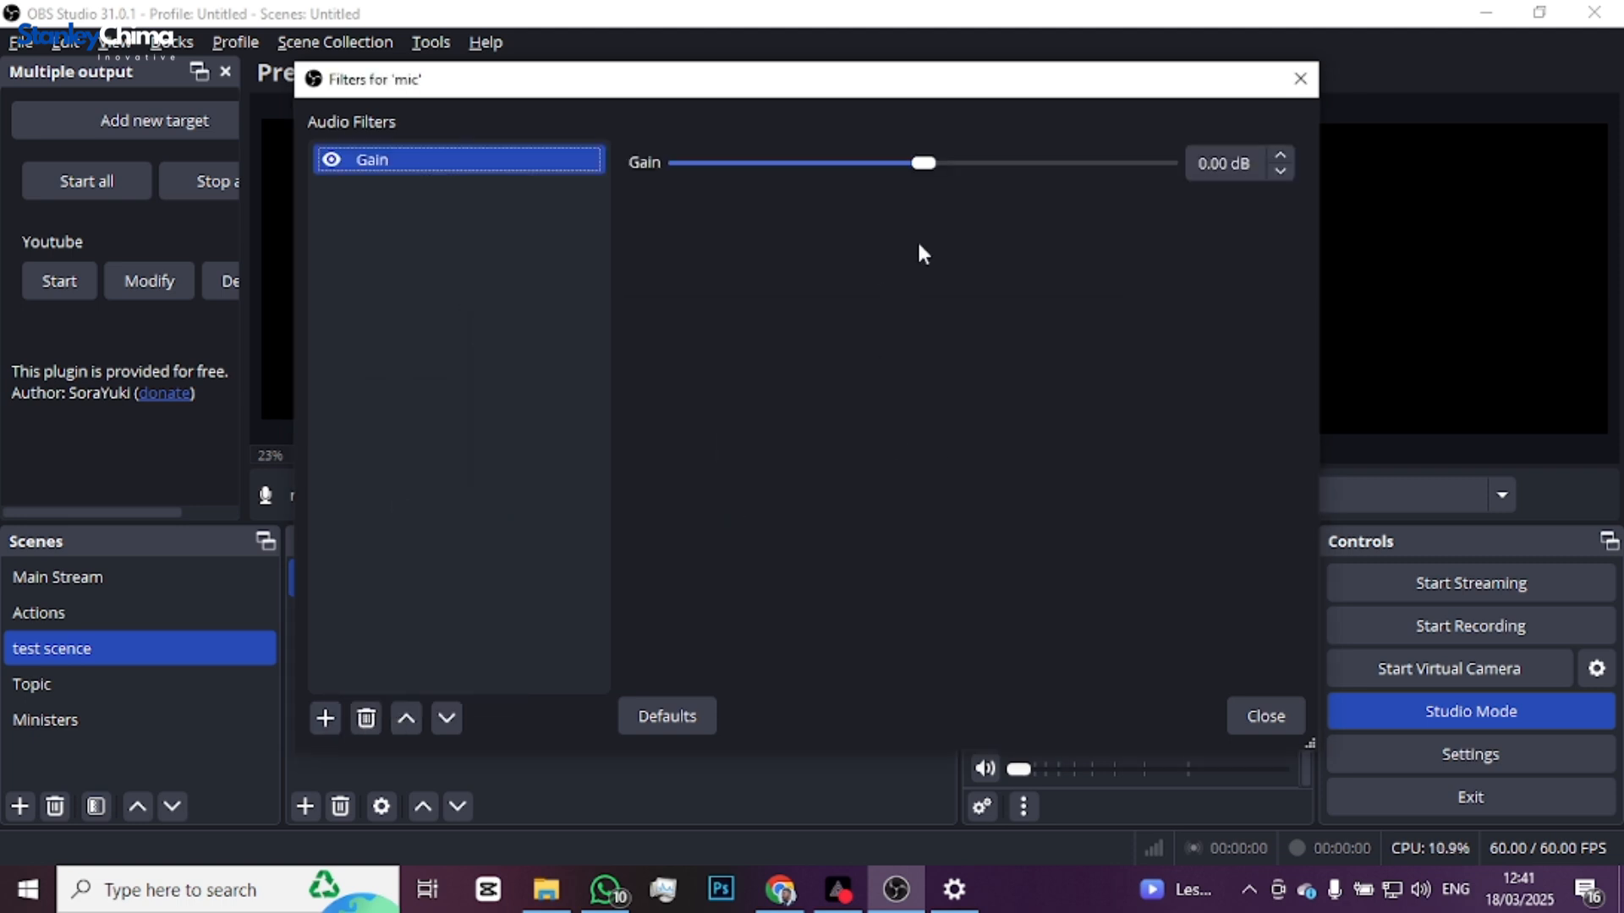
pyautogui.moveTo(927, 163); pyautogui.dragTo(1050, 166)
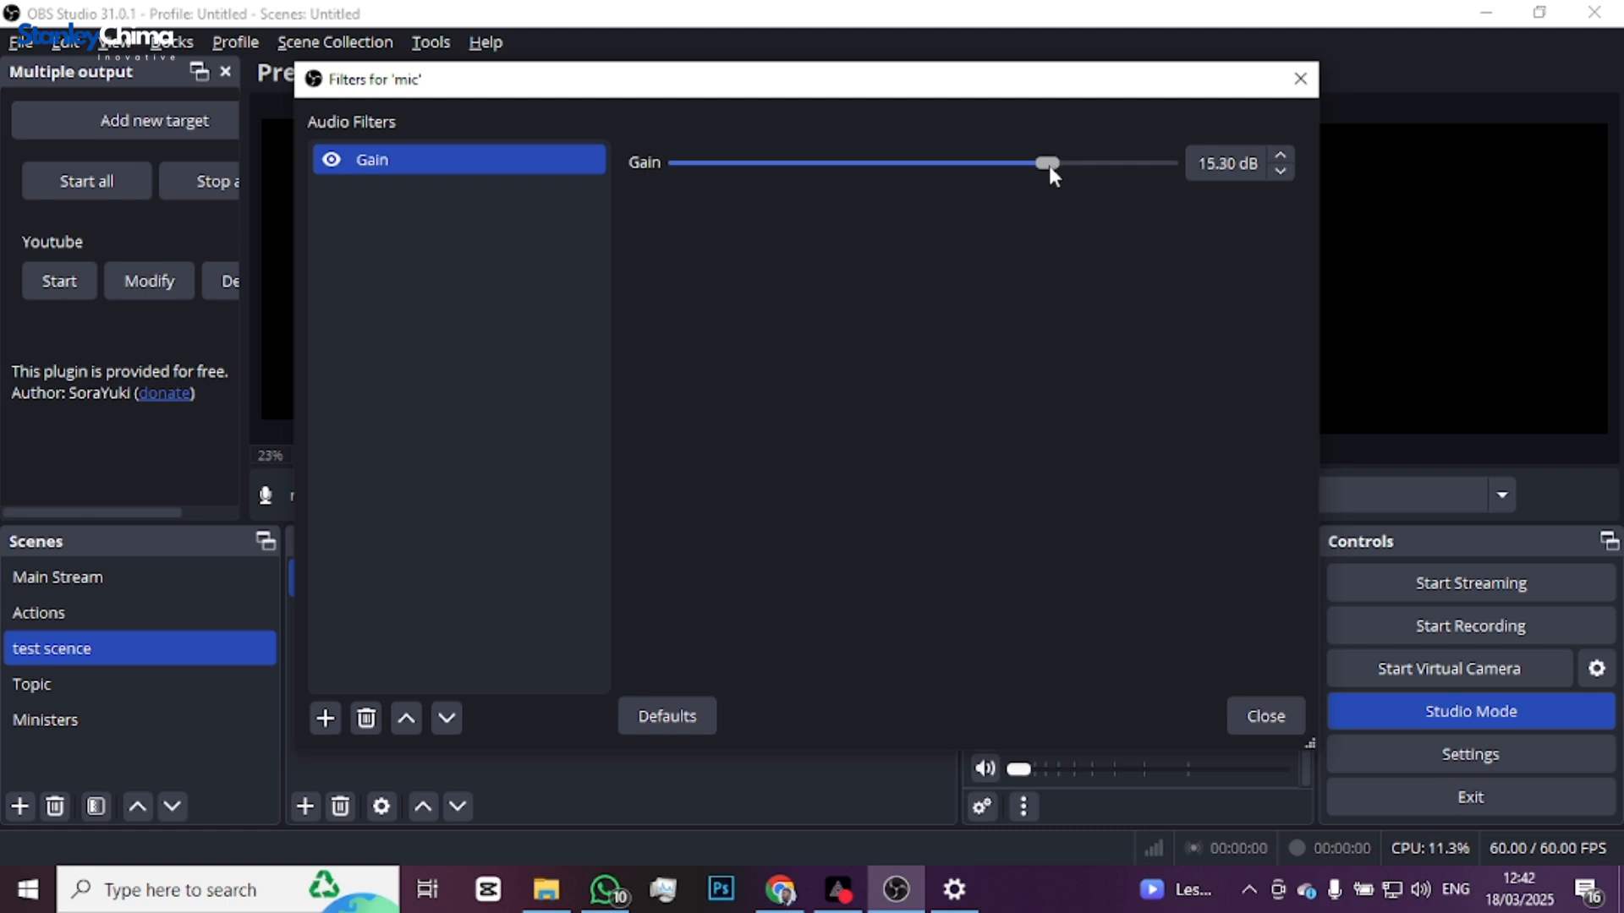
# Step: Add a Noise Suppression filter and a Compressor filter to the mic, keeping their default names and settings
pyautogui.click(322, 719)
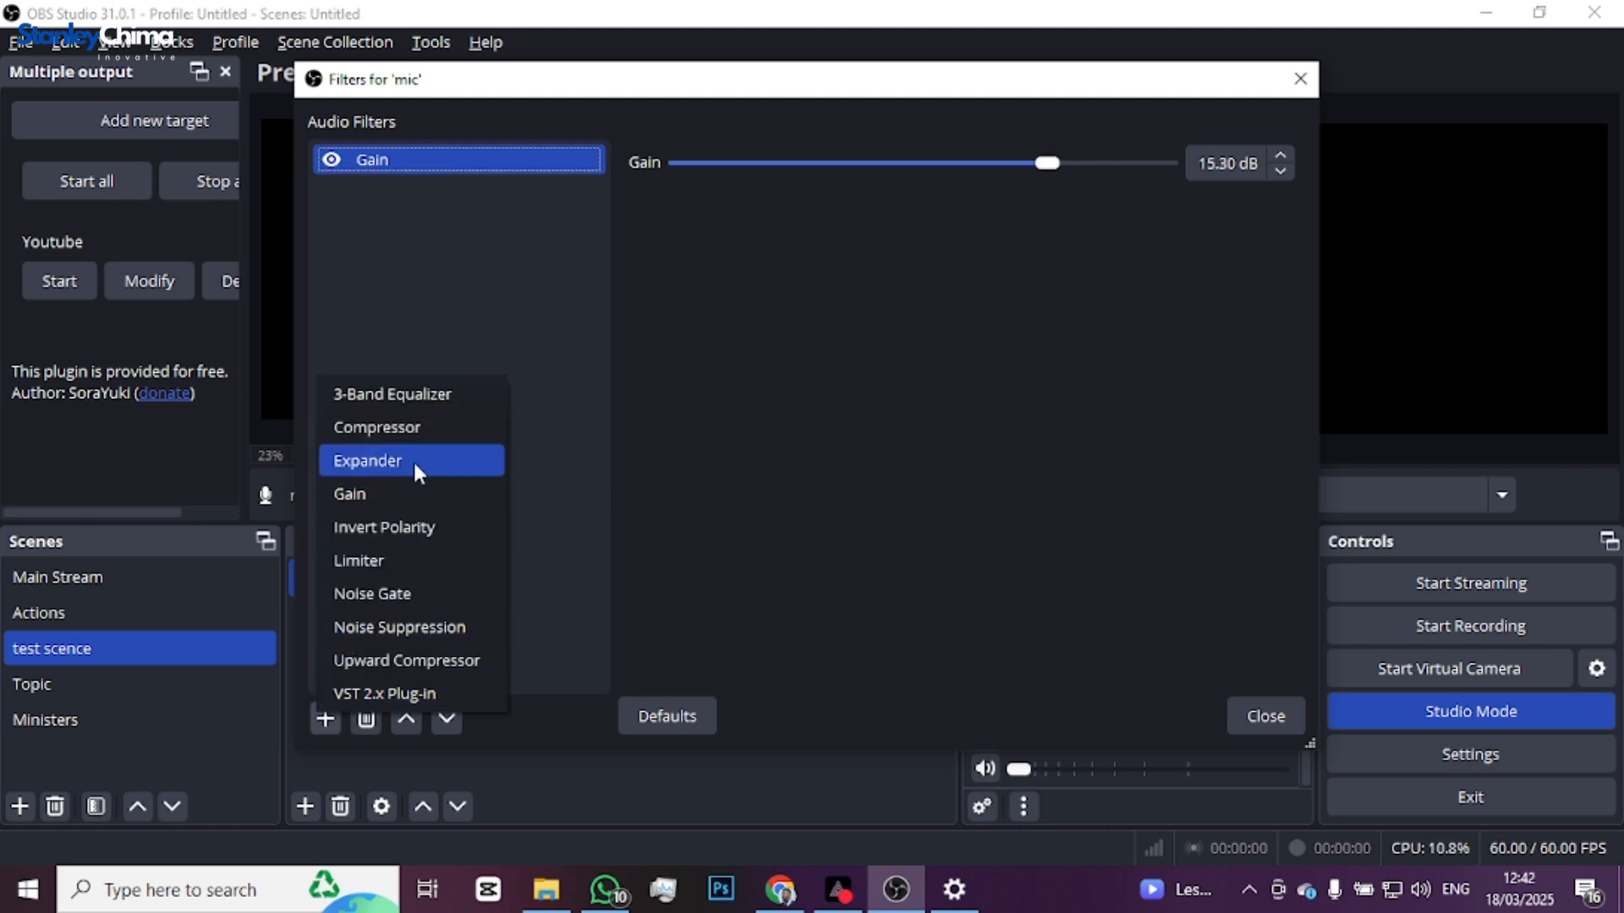
pyautogui.click(421, 625)
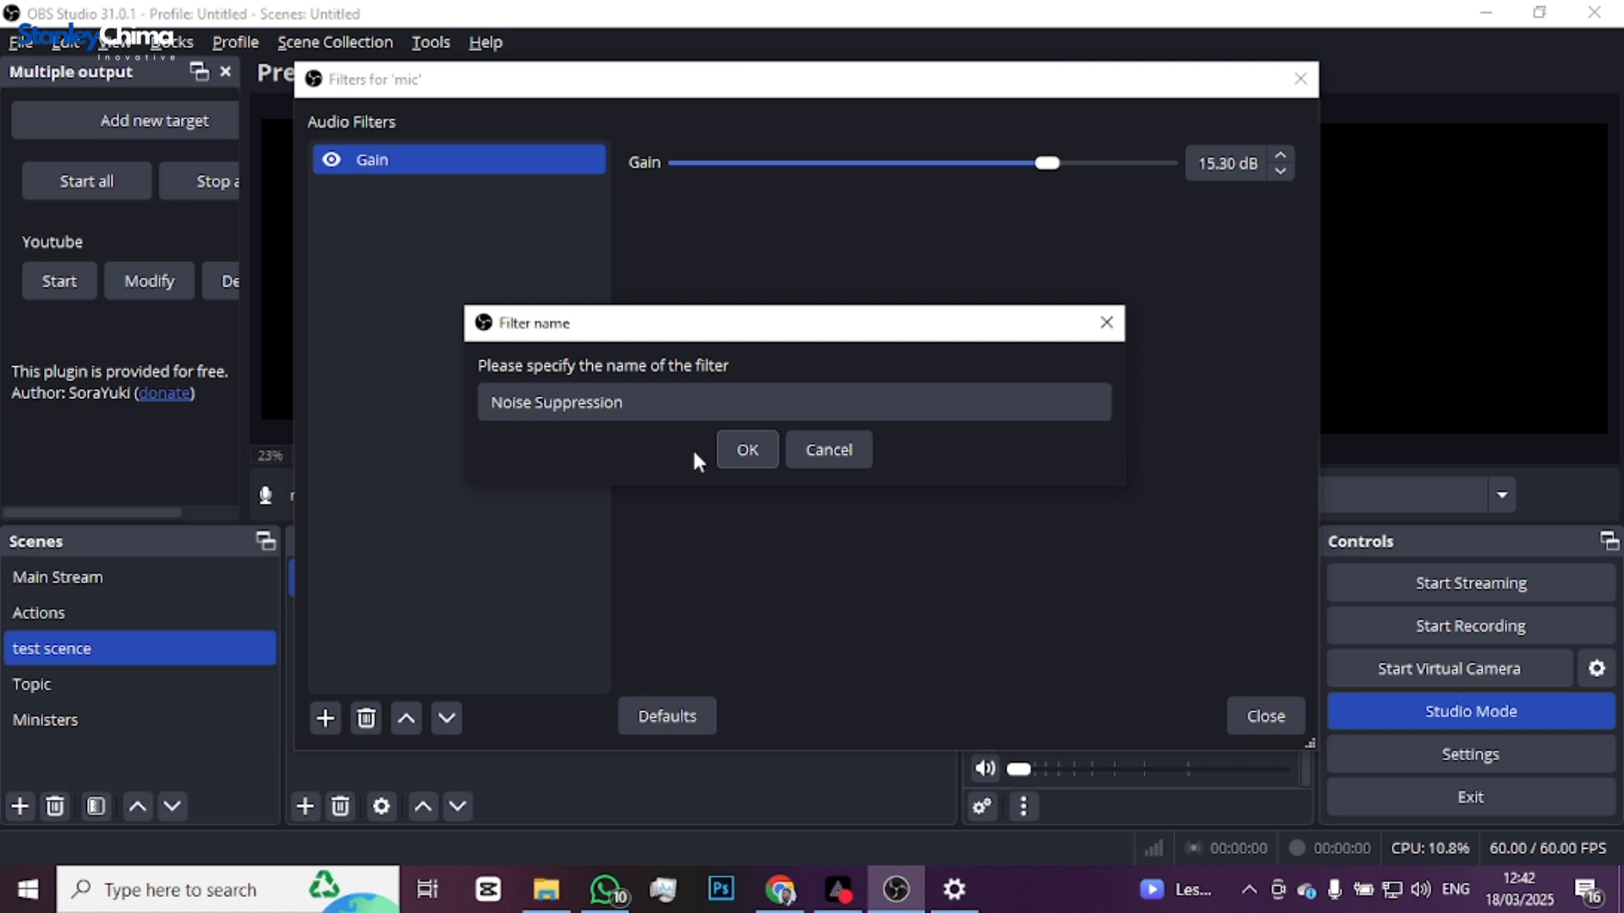
pyautogui.click(765, 451)
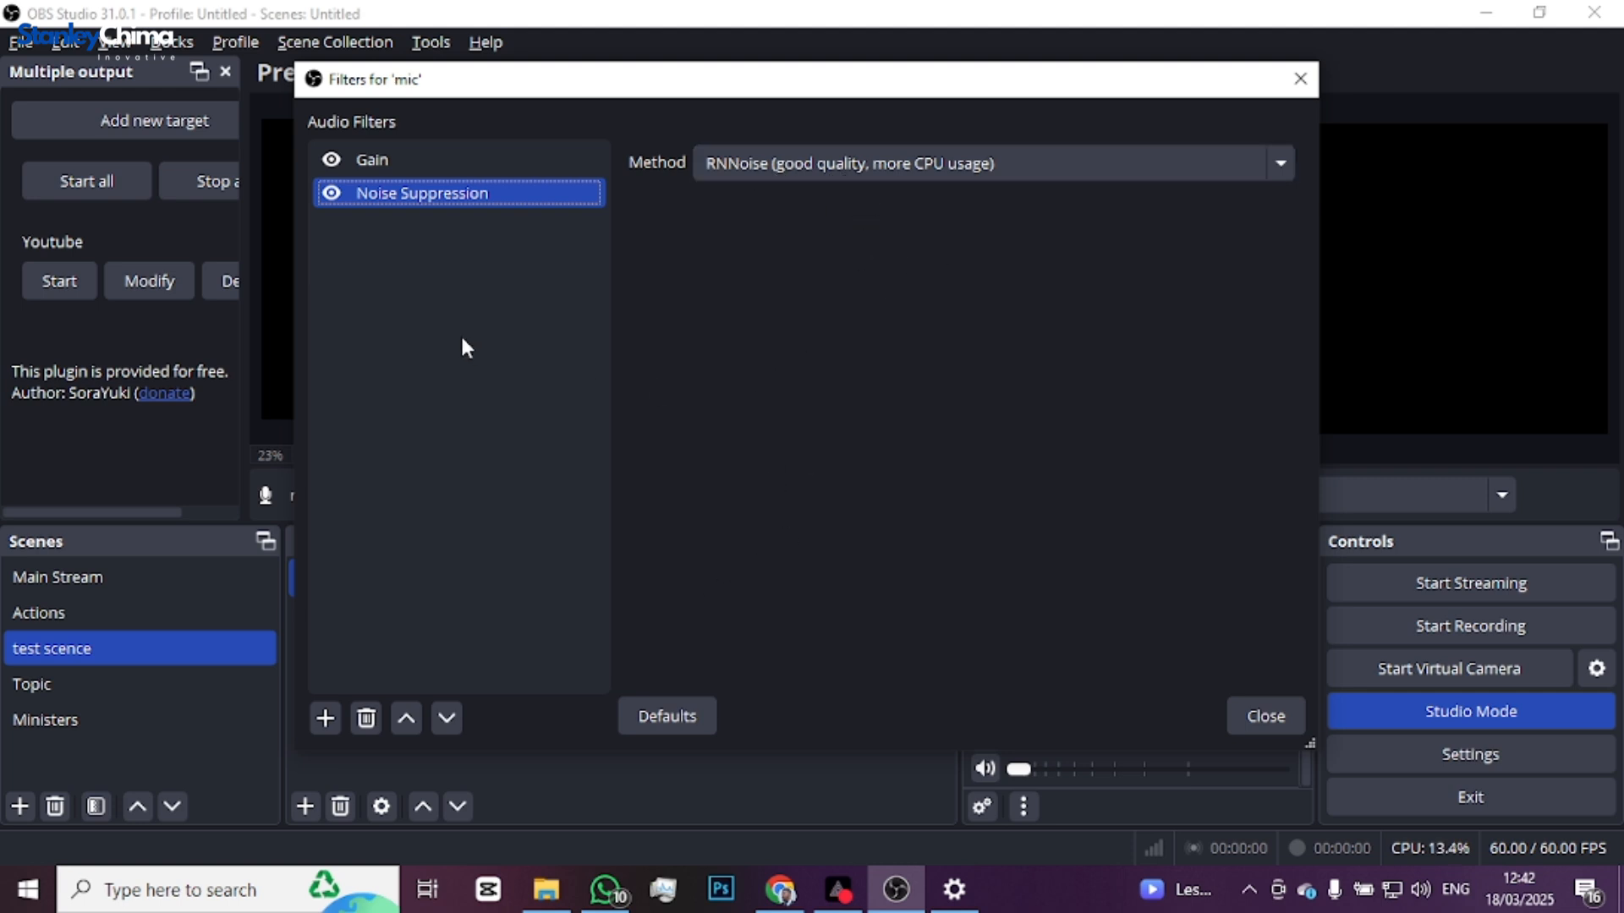
pyautogui.click(325, 718)
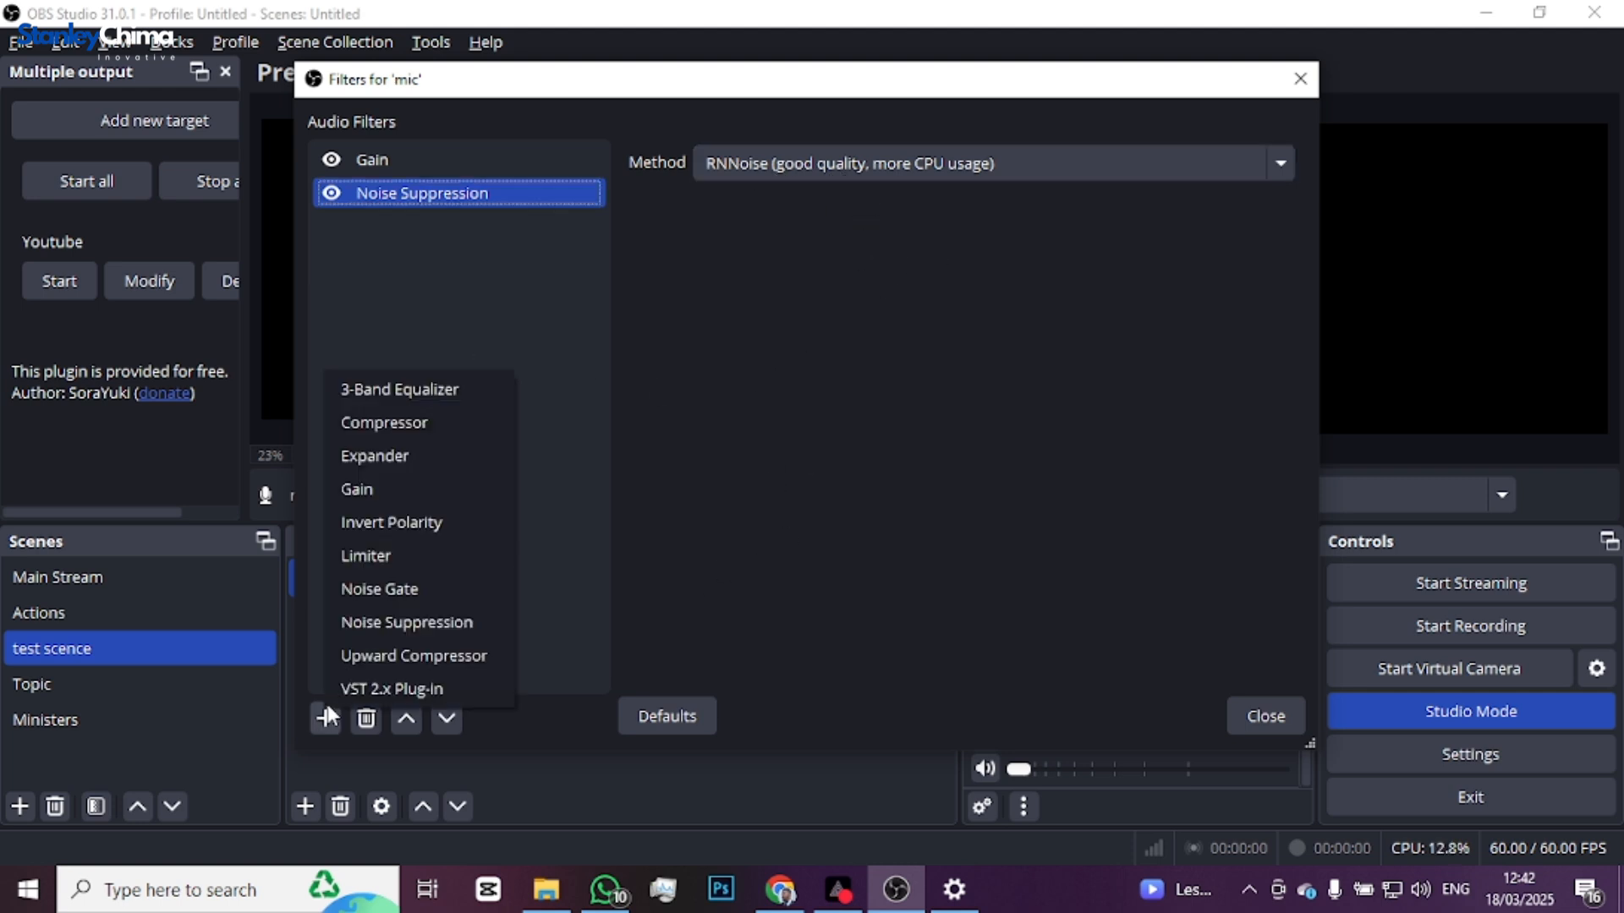
pyautogui.click(408, 423)
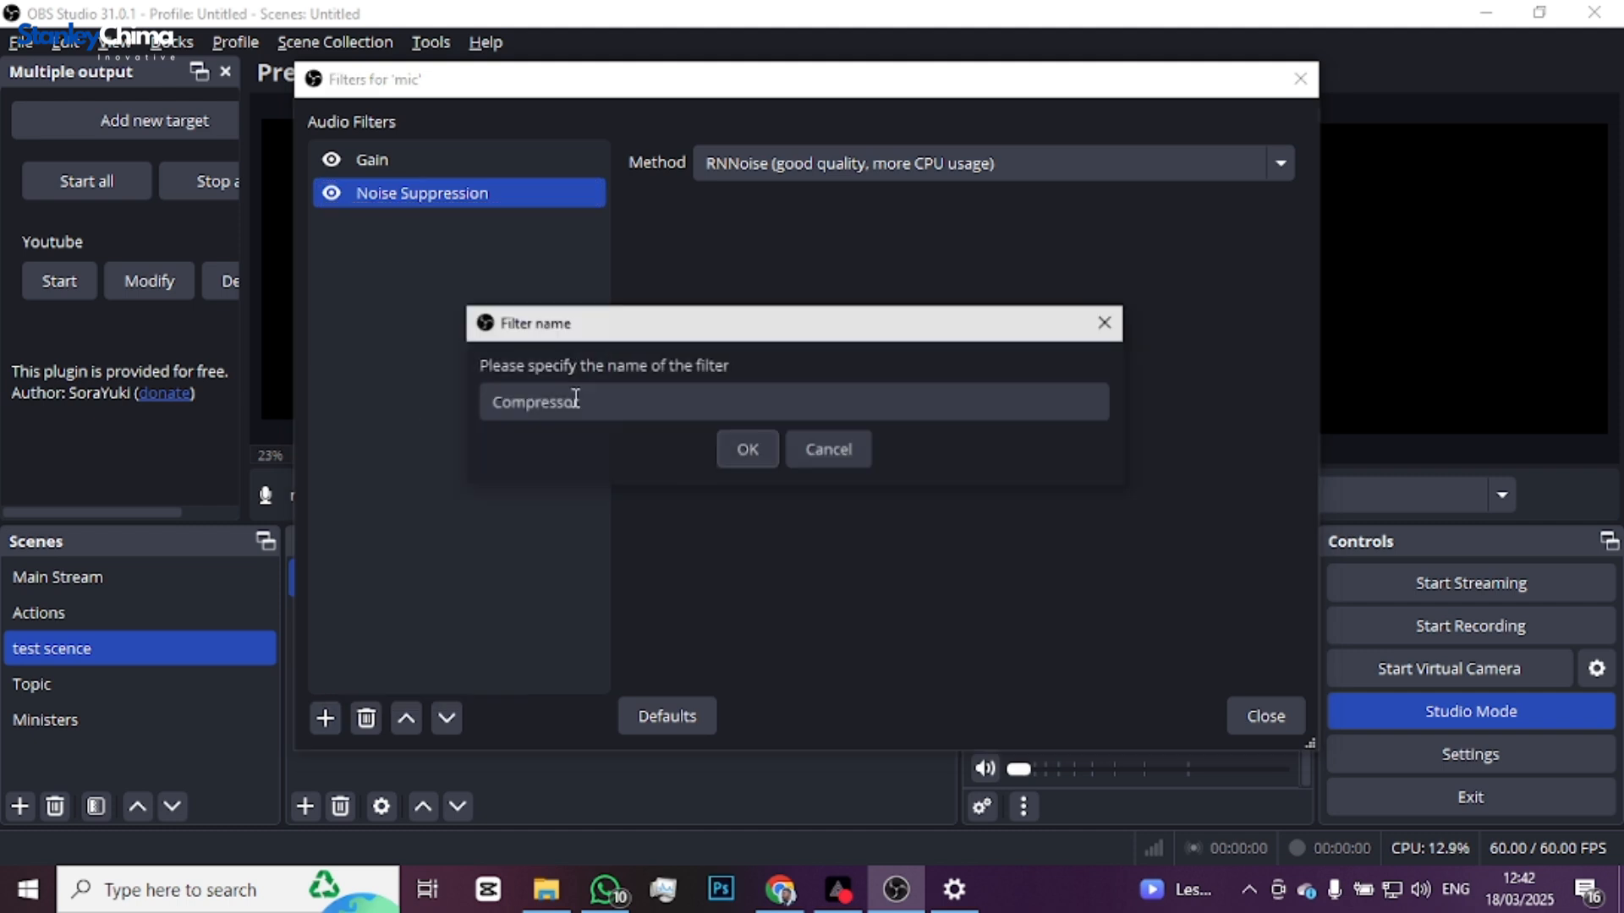
pyautogui.click(734, 447)
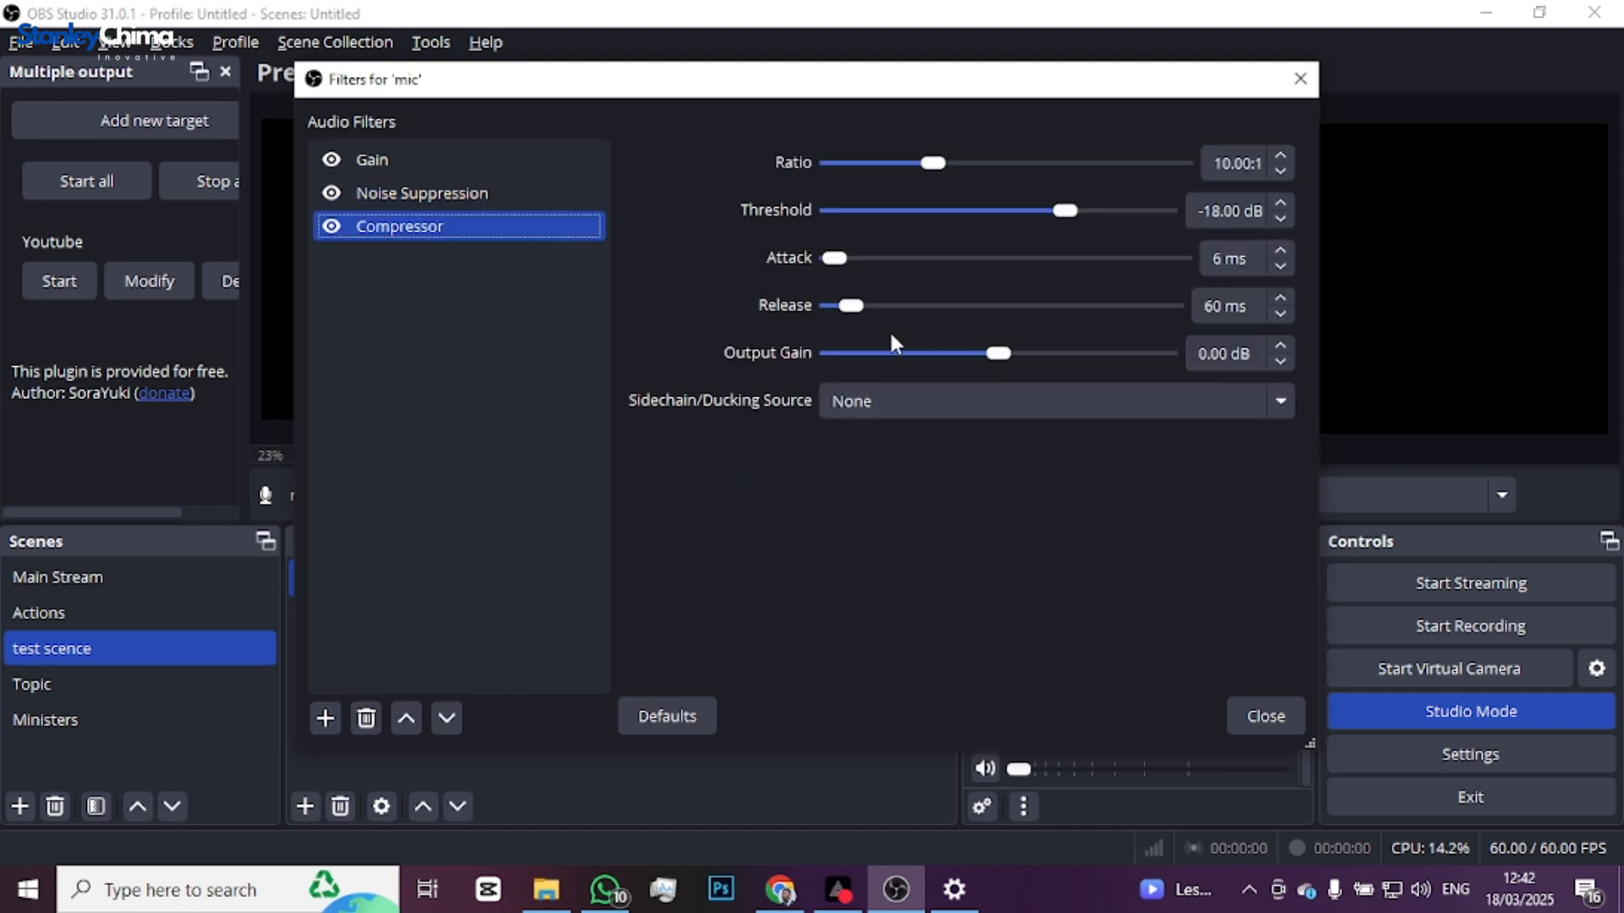
# Step: Add a 3-Band Equalizer filter to the mic with High at 8.40 dB, Mid at -2.10 dB and Low at 6.00 dB
pyautogui.click(325, 718)
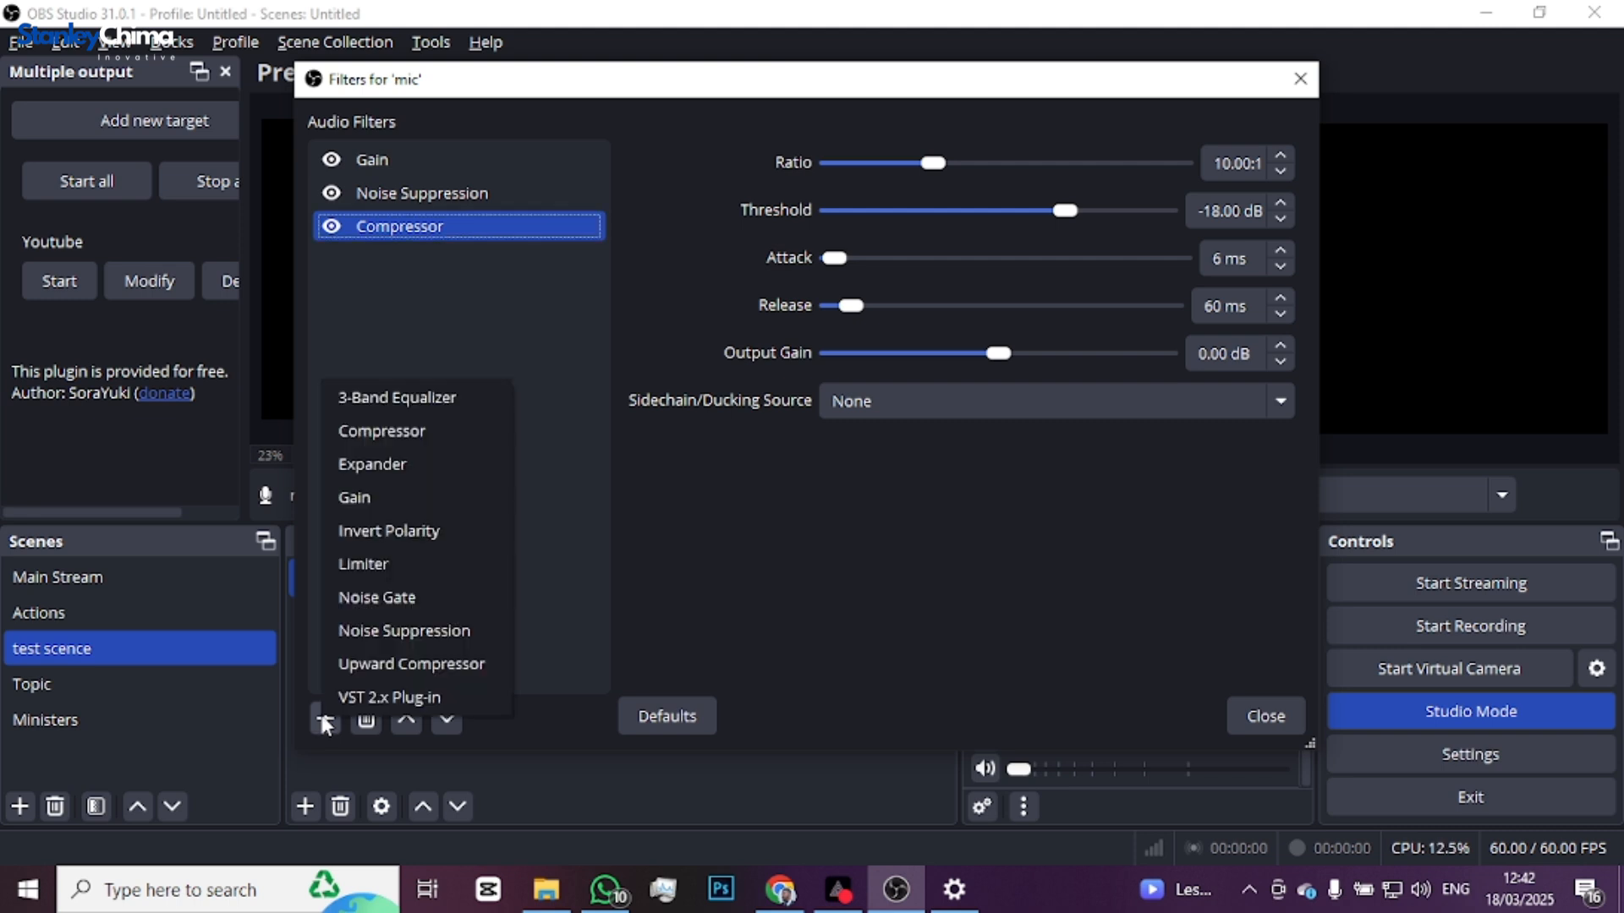
pyautogui.click(416, 396)
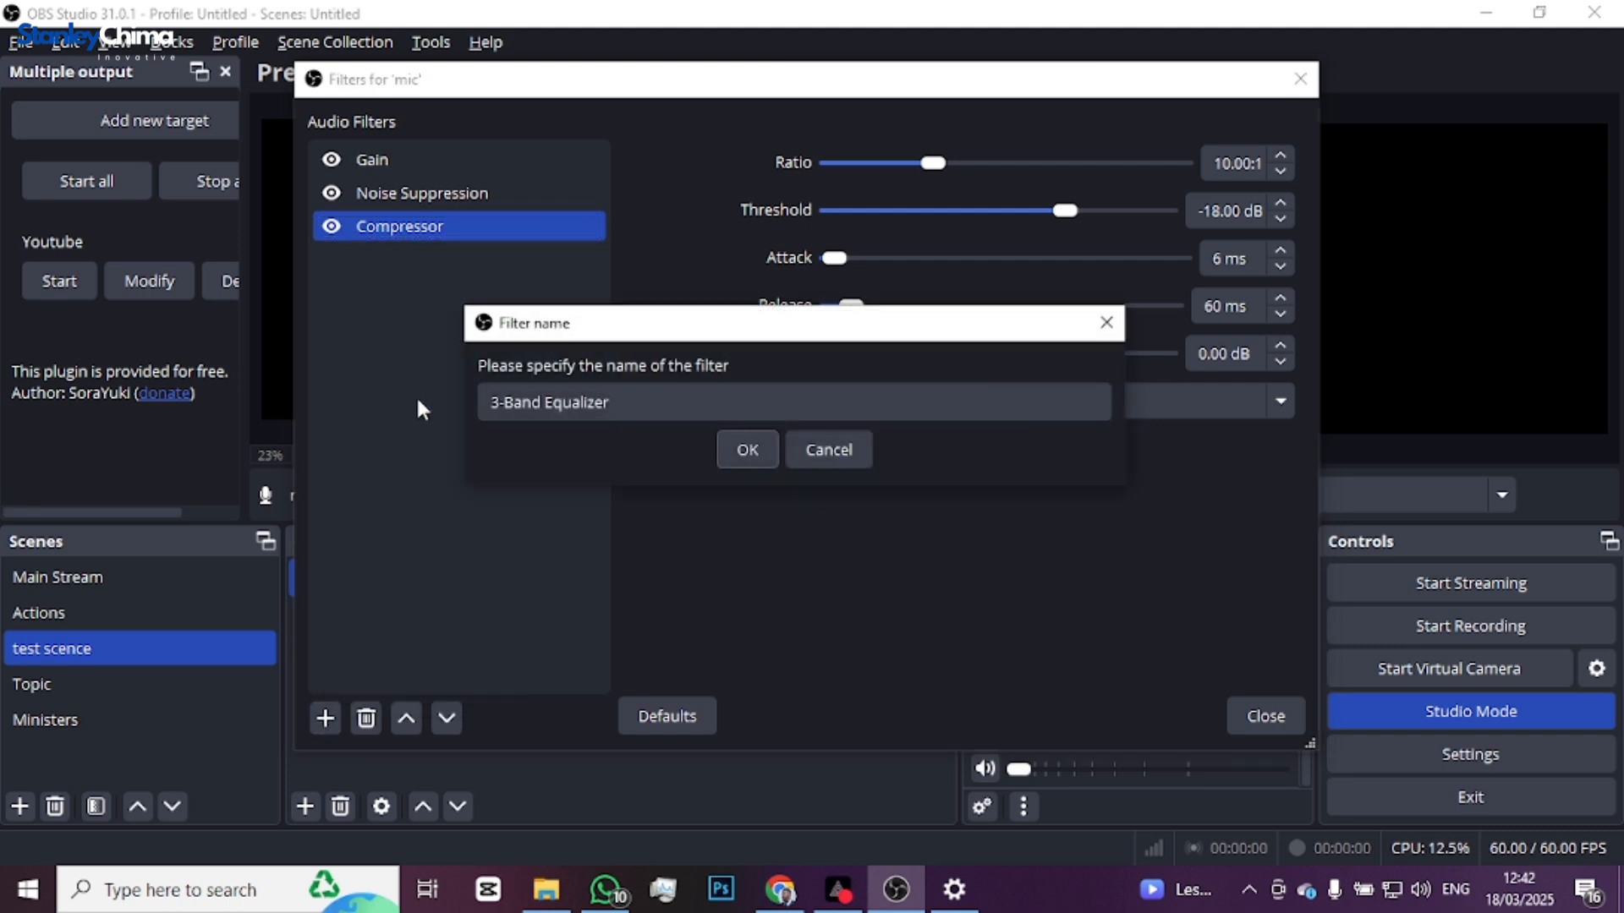
pyautogui.click(736, 445)
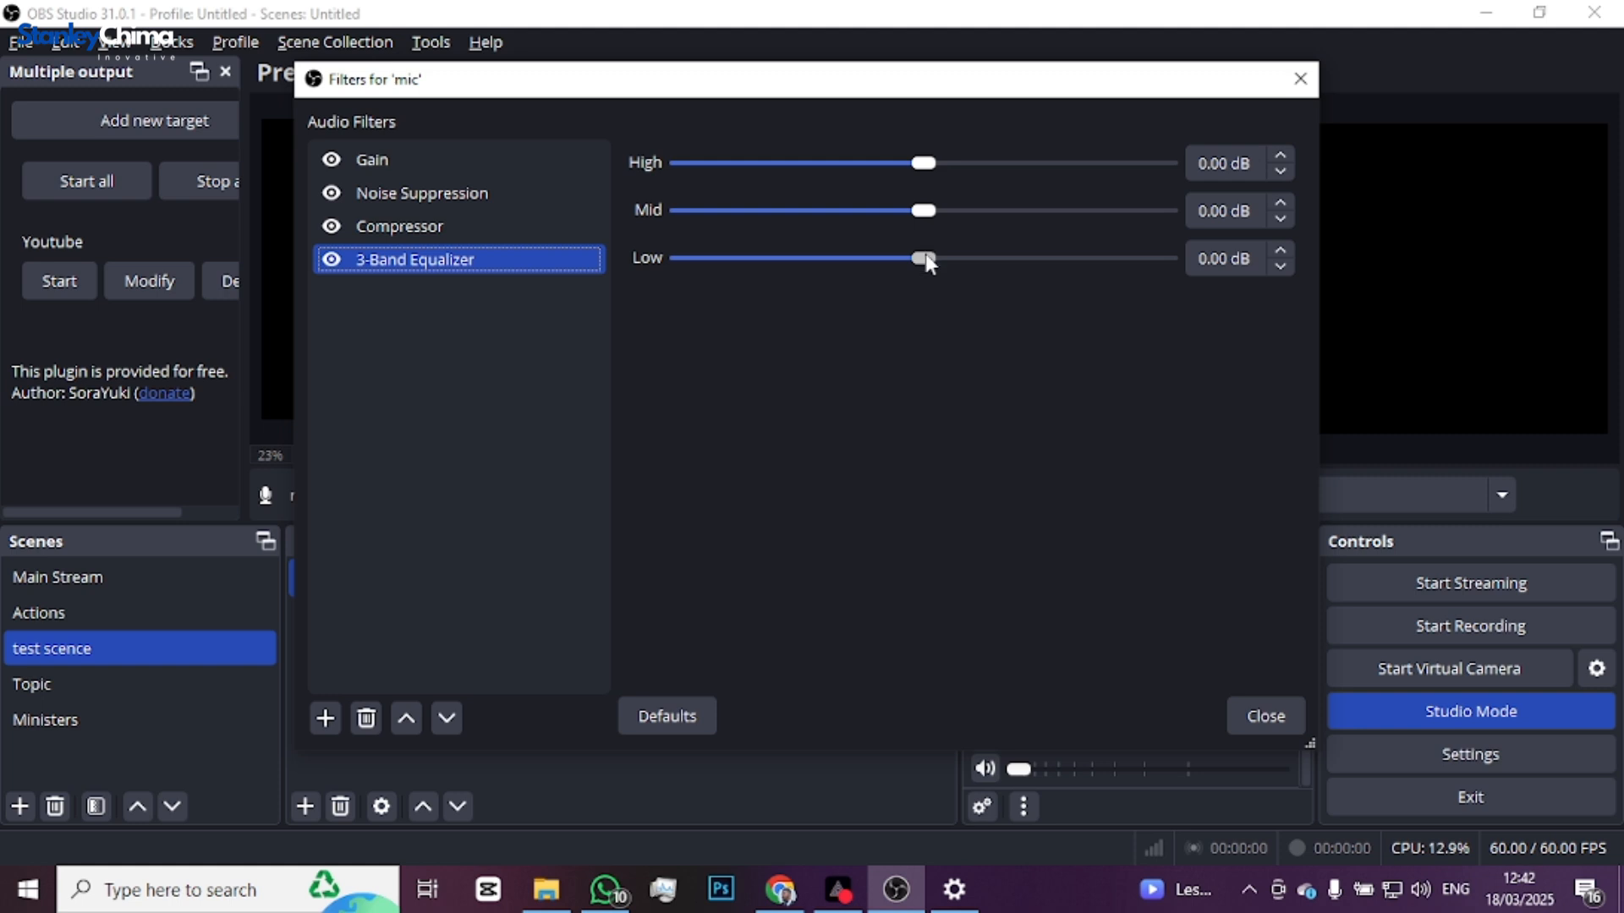
pyautogui.moveTo(927, 258); pyautogui.dragTo(997, 258)
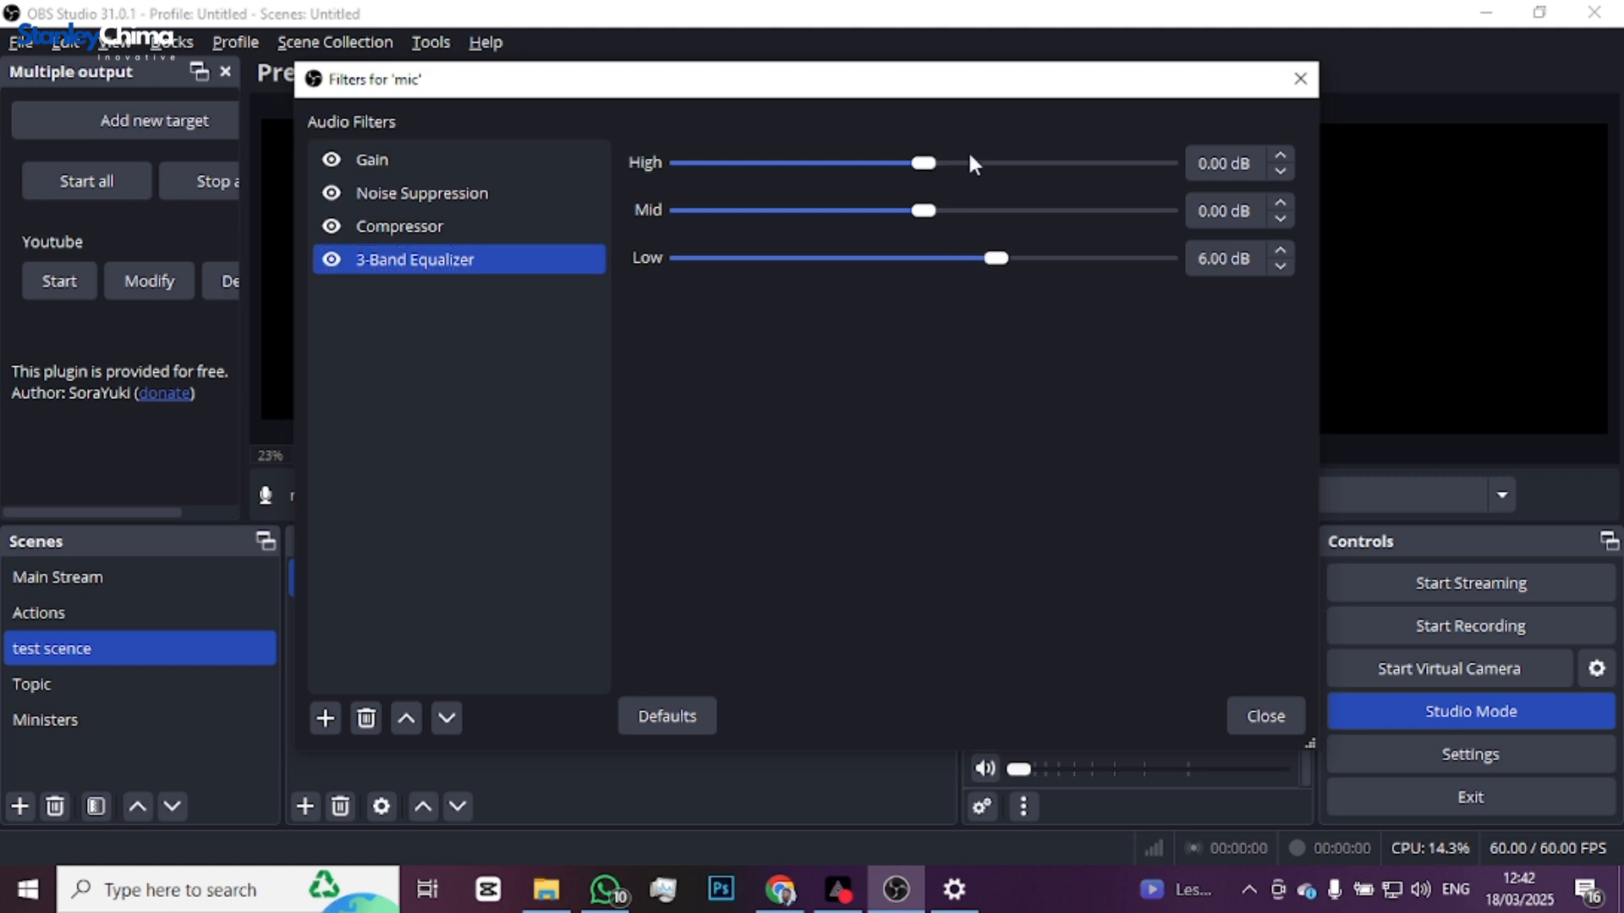
pyautogui.moveTo(924, 162); pyautogui.dragTo(1000, 168)
pyautogui.moveTo(926, 211)
pyautogui.mouseDown()
pyautogui.moveTo(681, 213)
pyautogui.moveTo(1172, 216)
pyautogui.moveTo(885, 215)
pyautogui.moveTo(900, 213)
pyautogui.mouseUp()
pyautogui.moveTo(992, 167)
pyautogui.mouseDown()
pyautogui.moveTo(1069, 166)
pyautogui.moveTo(1018, 169)
pyautogui.mouseUp()
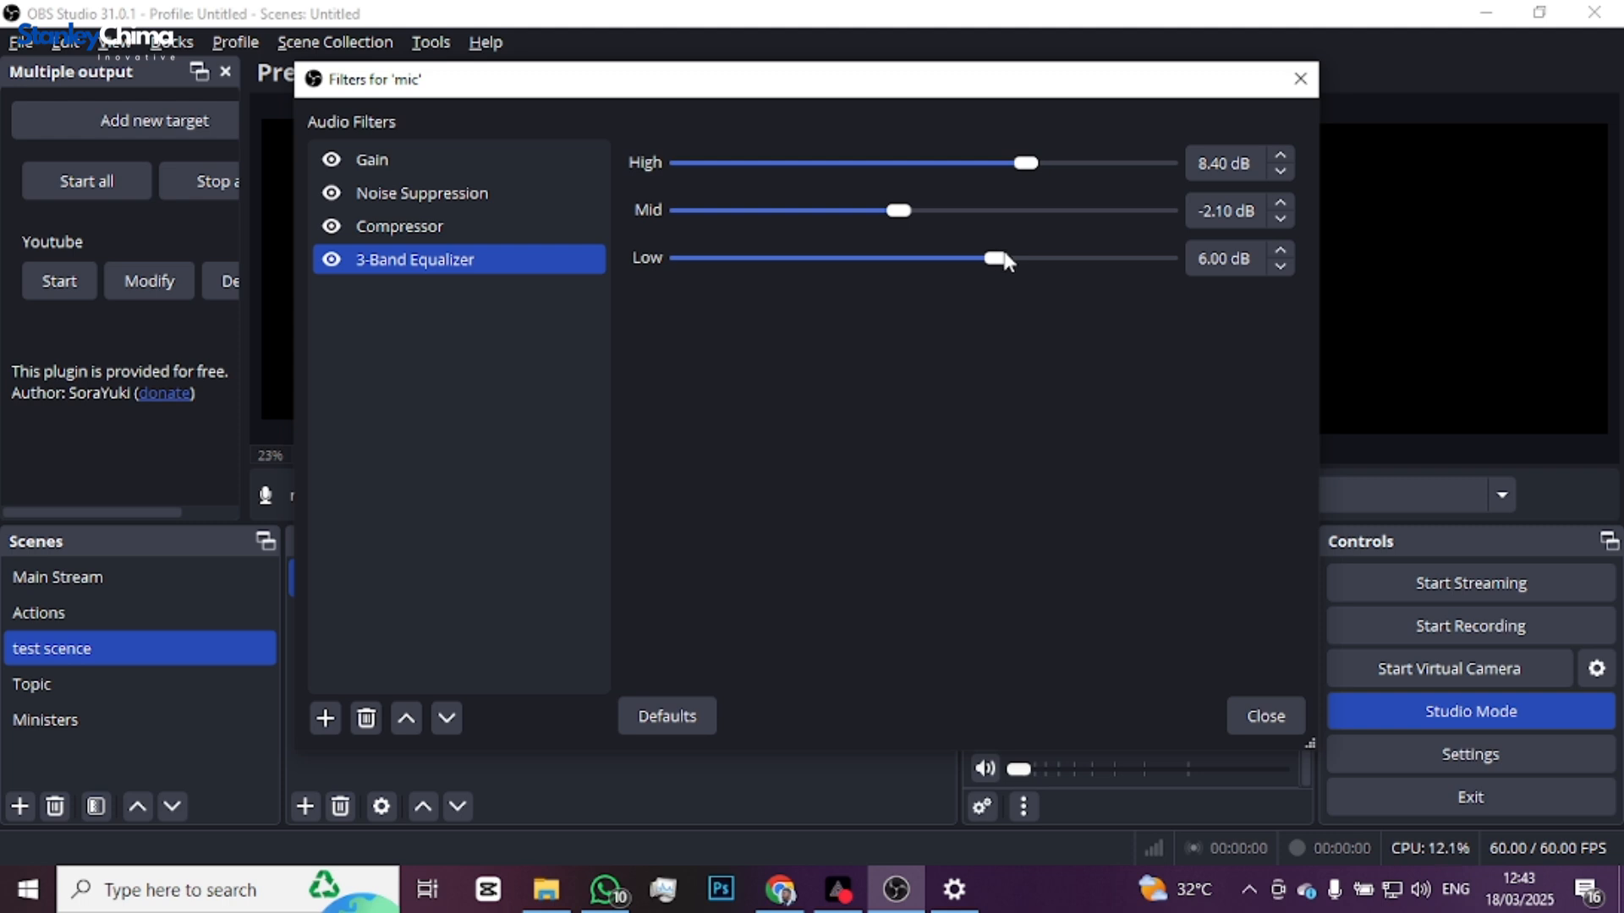
pyautogui.moveTo(1006, 263); pyautogui.dragTo(1007, 264)
# Step: Disable the mic's 3-Band Equalizer, Compressor, Noise Suppression and Gain filters
pyautogui.click(333, 262)
pyautogui.click(331, 225)
pyautogui.click(332, 193)
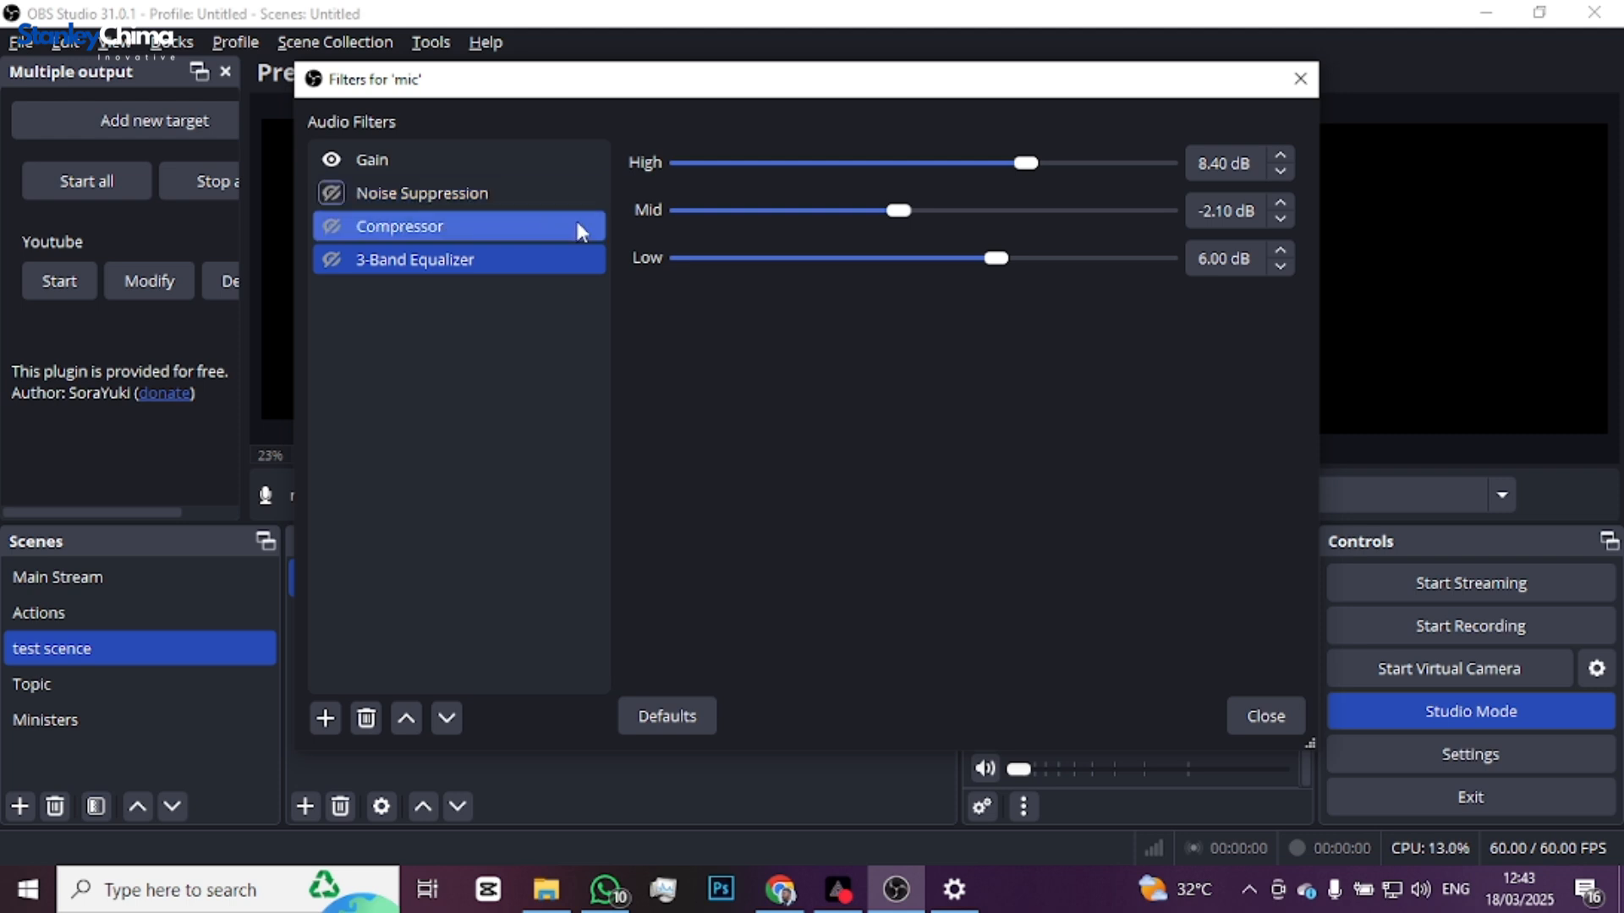
pyautogui.click(331, 161)
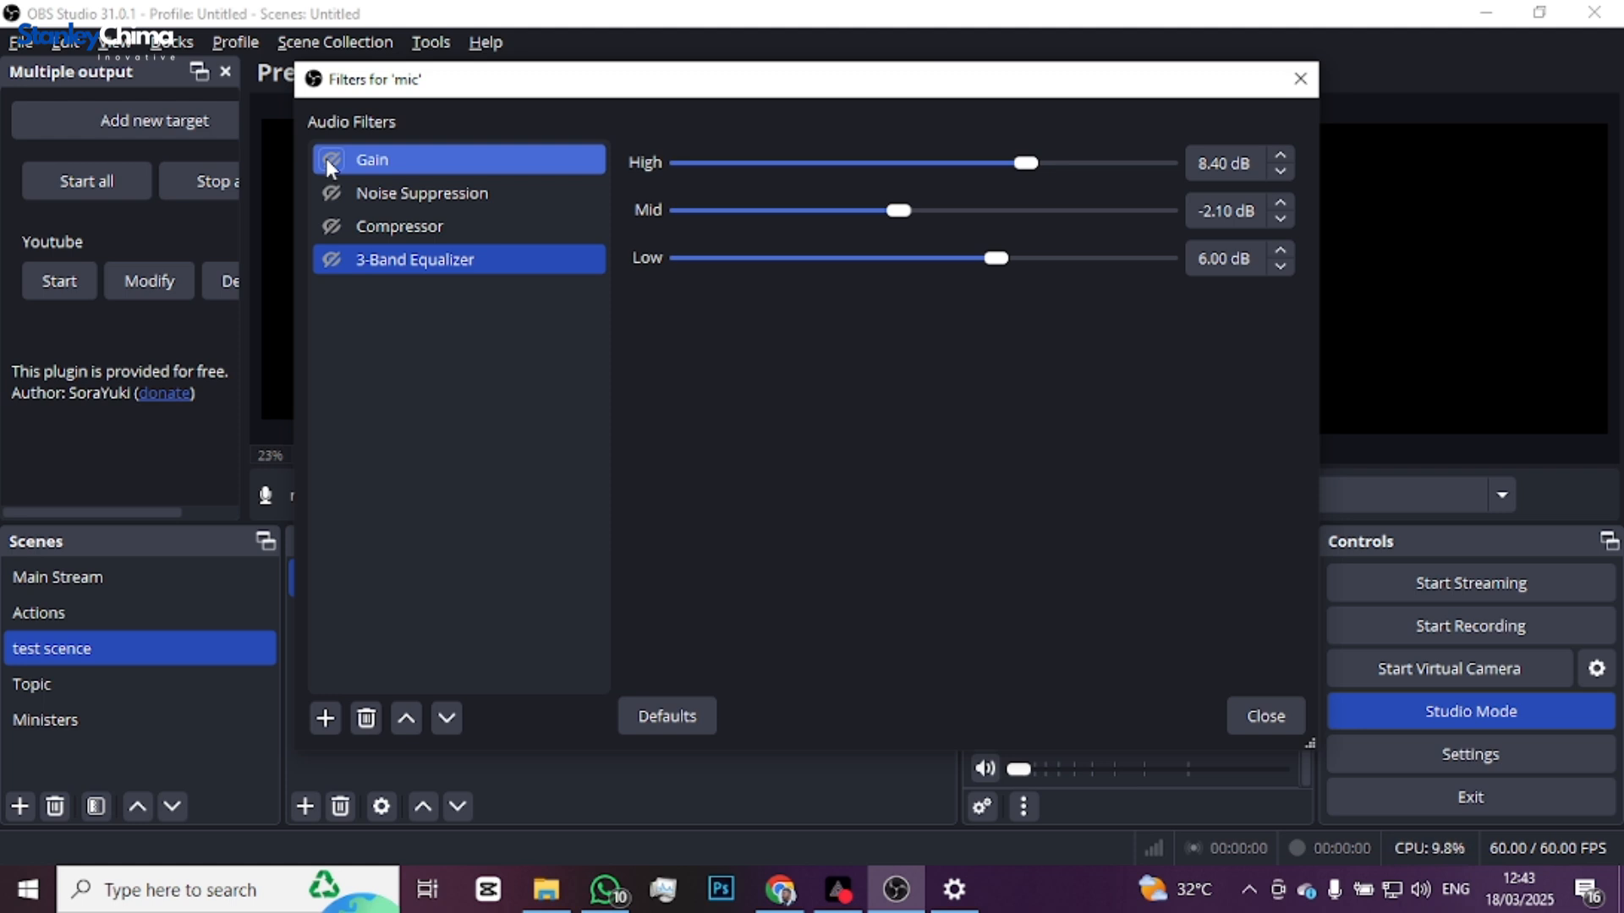
# Step: Re-enable the mic's Gain, Noise Suppression, Compressor and 3-Band Equalizer filters and close the filter settings
pyautogui.click(331, 161)
pyautogui.click(331, 194)
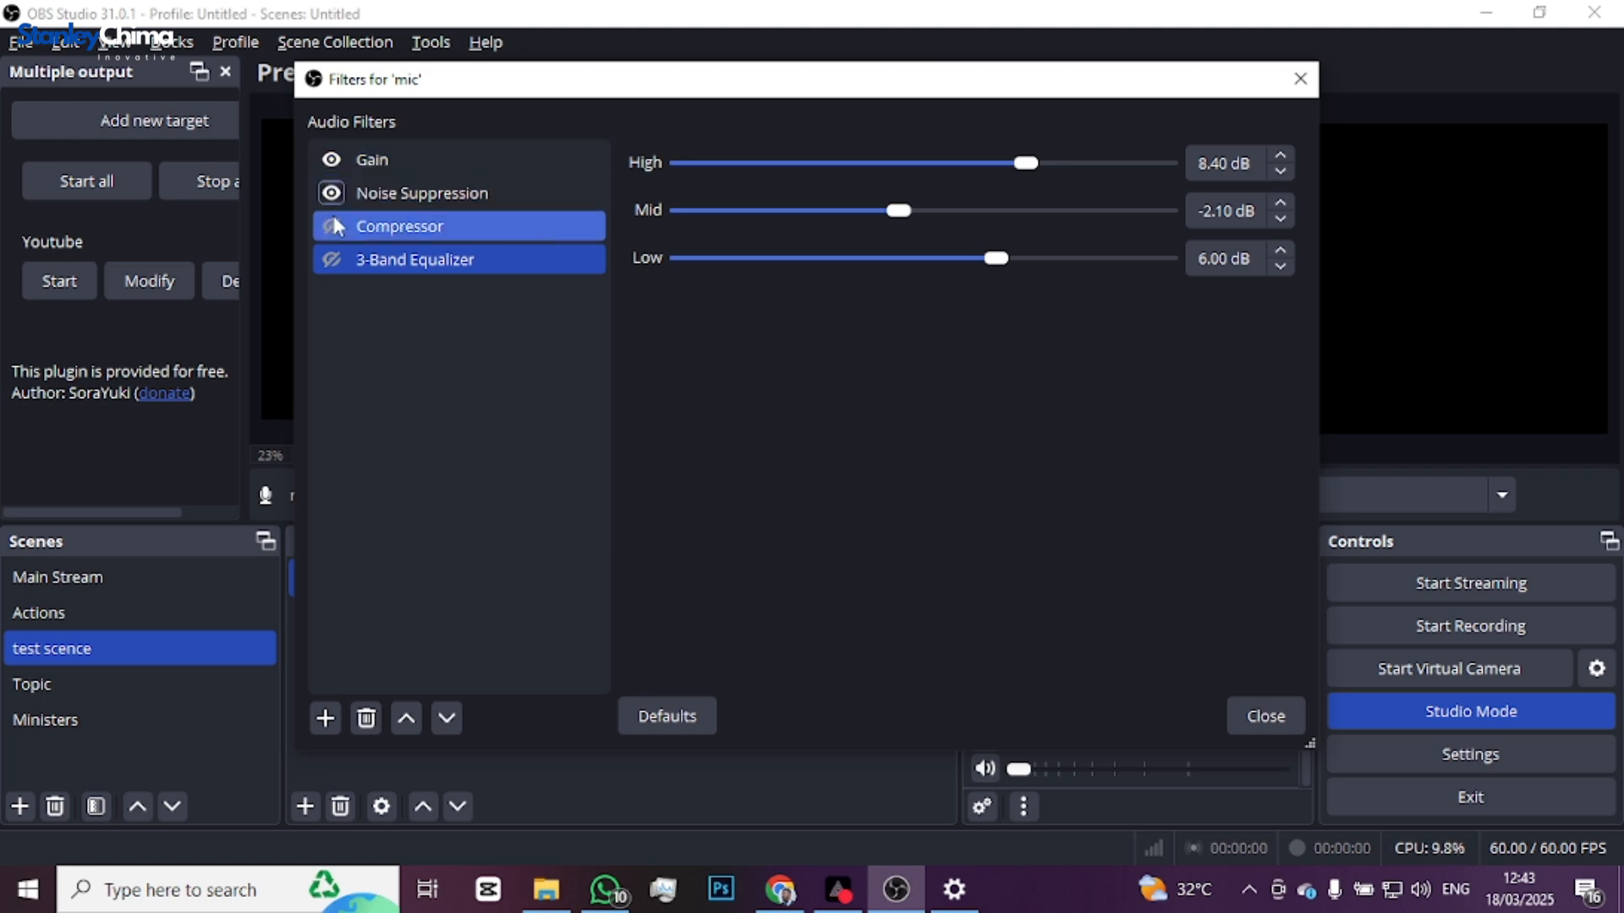
pyautogui.click(332, 226)
pyautogui.click(332, 258)
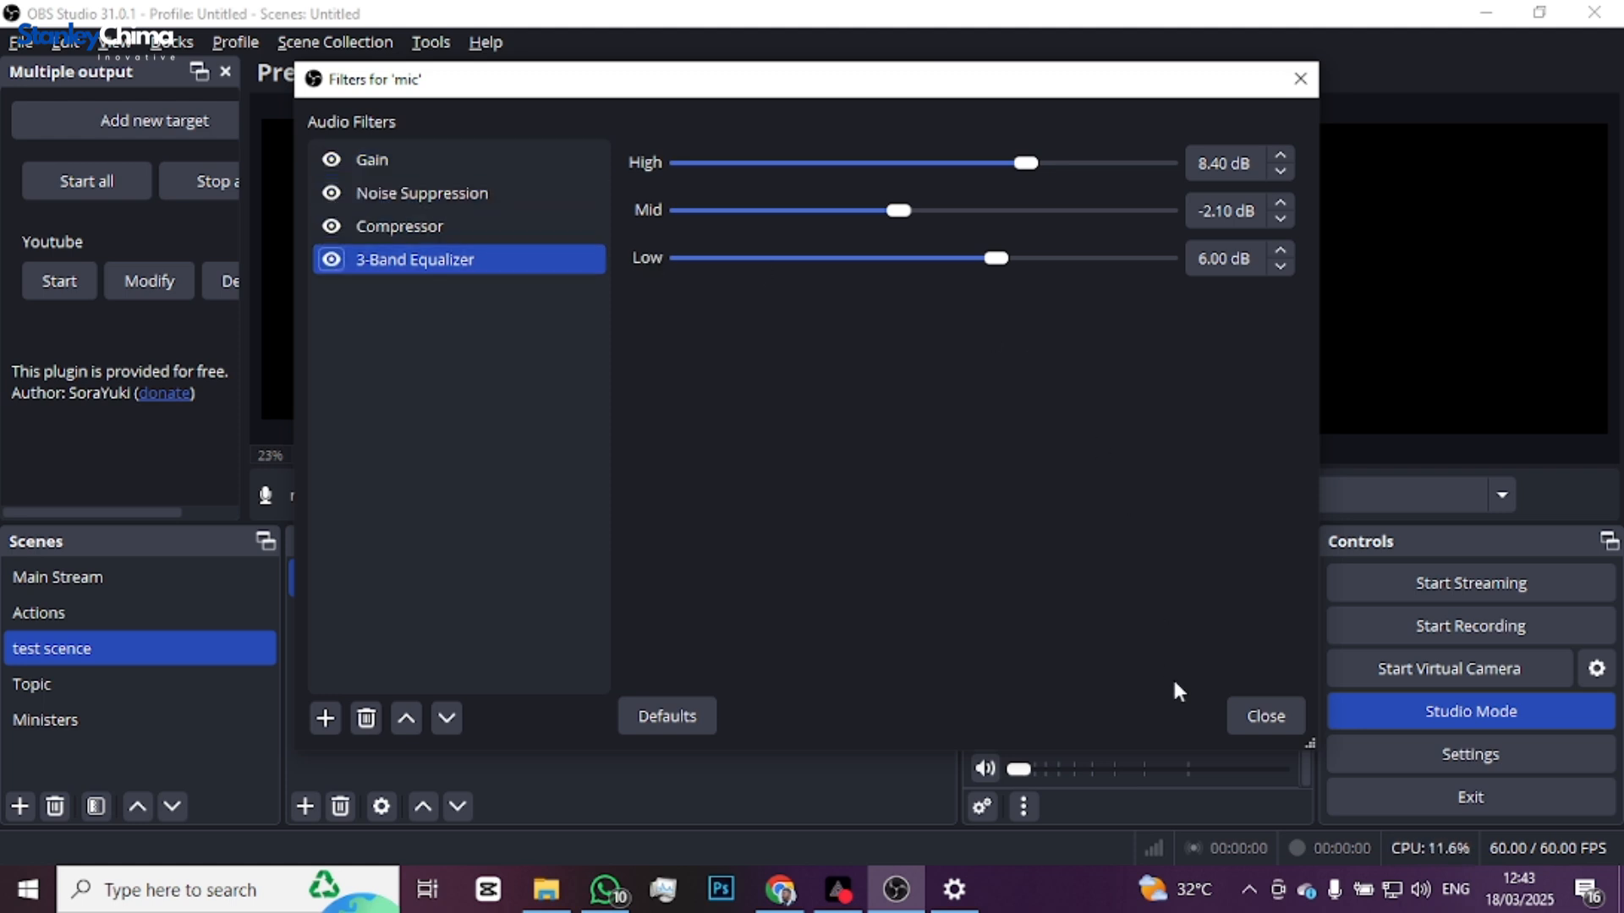
pyautogui.click(1265, 717)
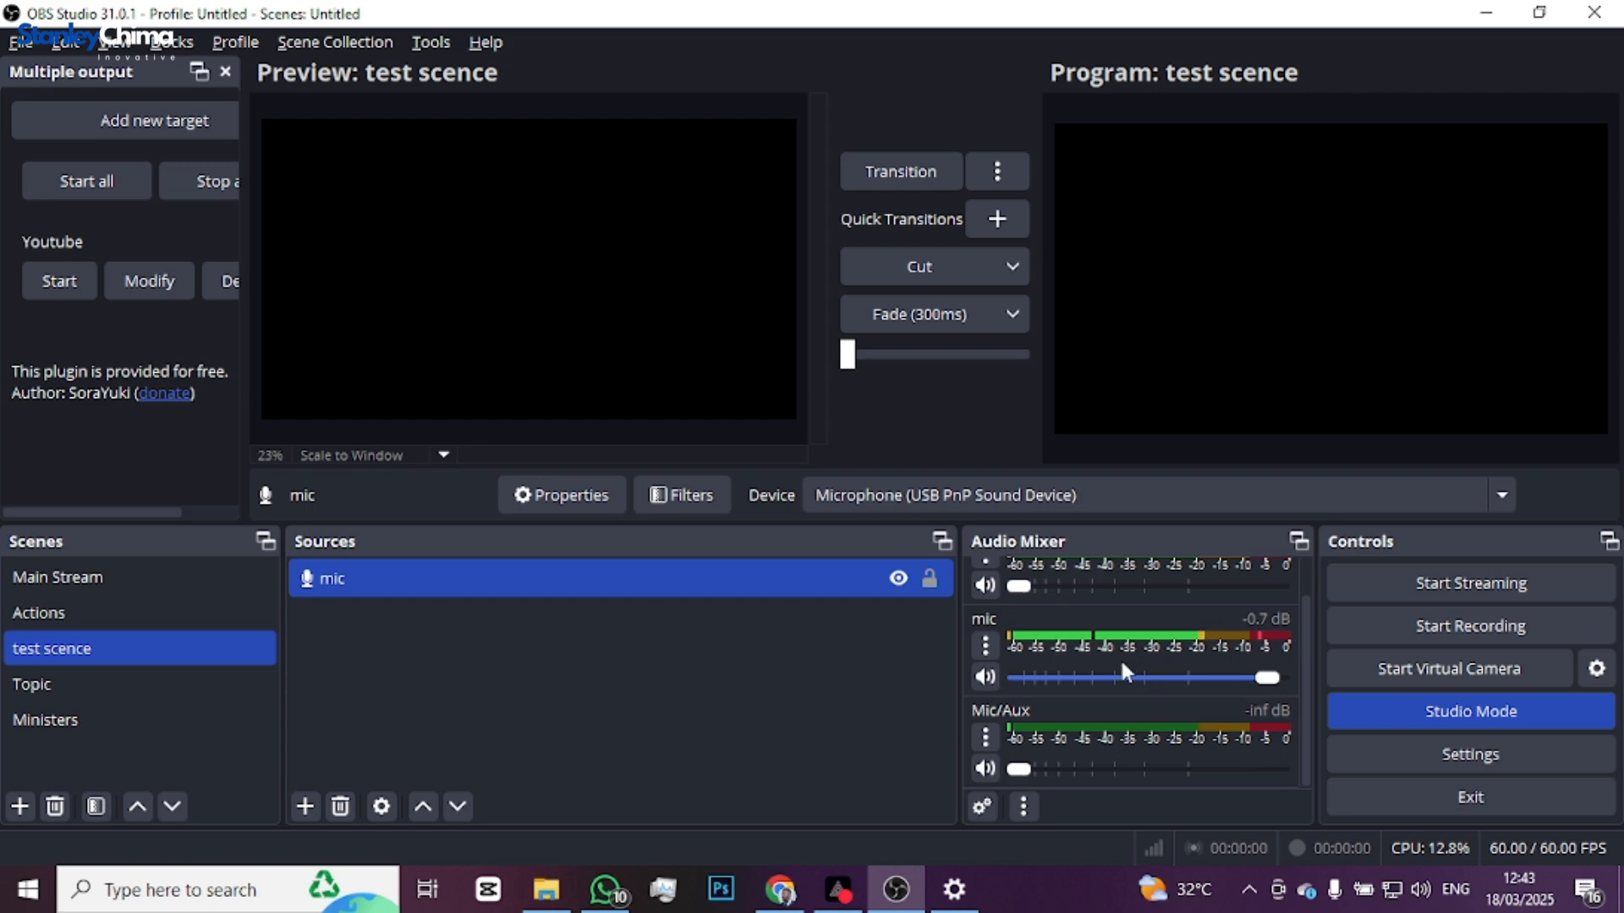
pyautogui.scroll(1, 1125, 668)
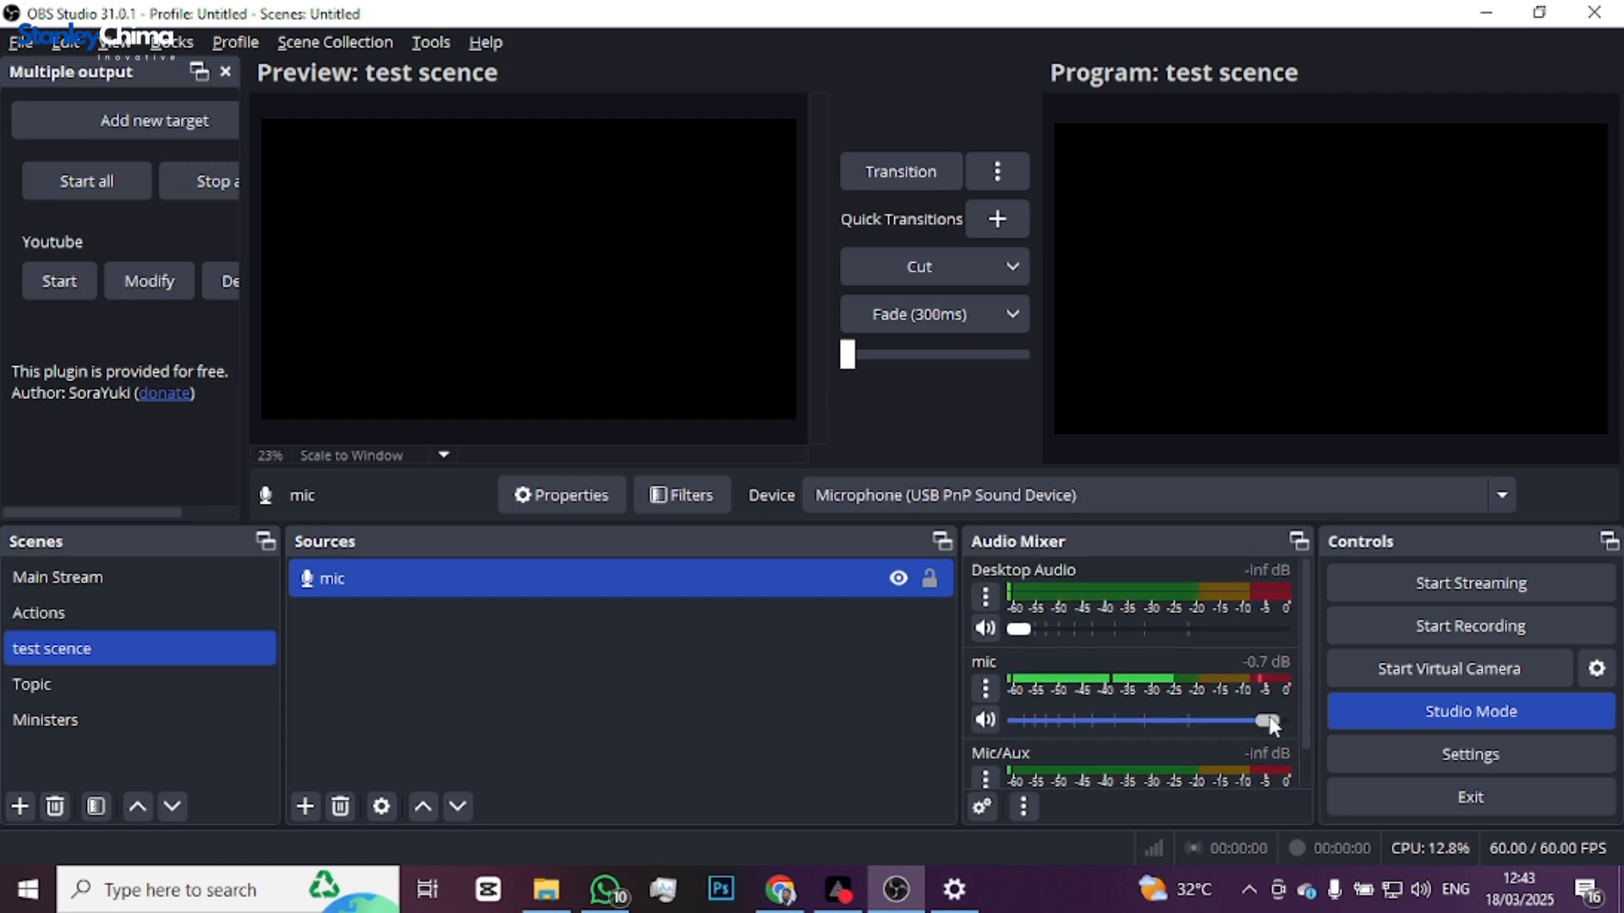
# Step: Switch to PRISM Live Studio, raise Audio Input Capture to 0.0 dB and lower Desktop Audio to -inf dB
pyautogui.click(853, 891)
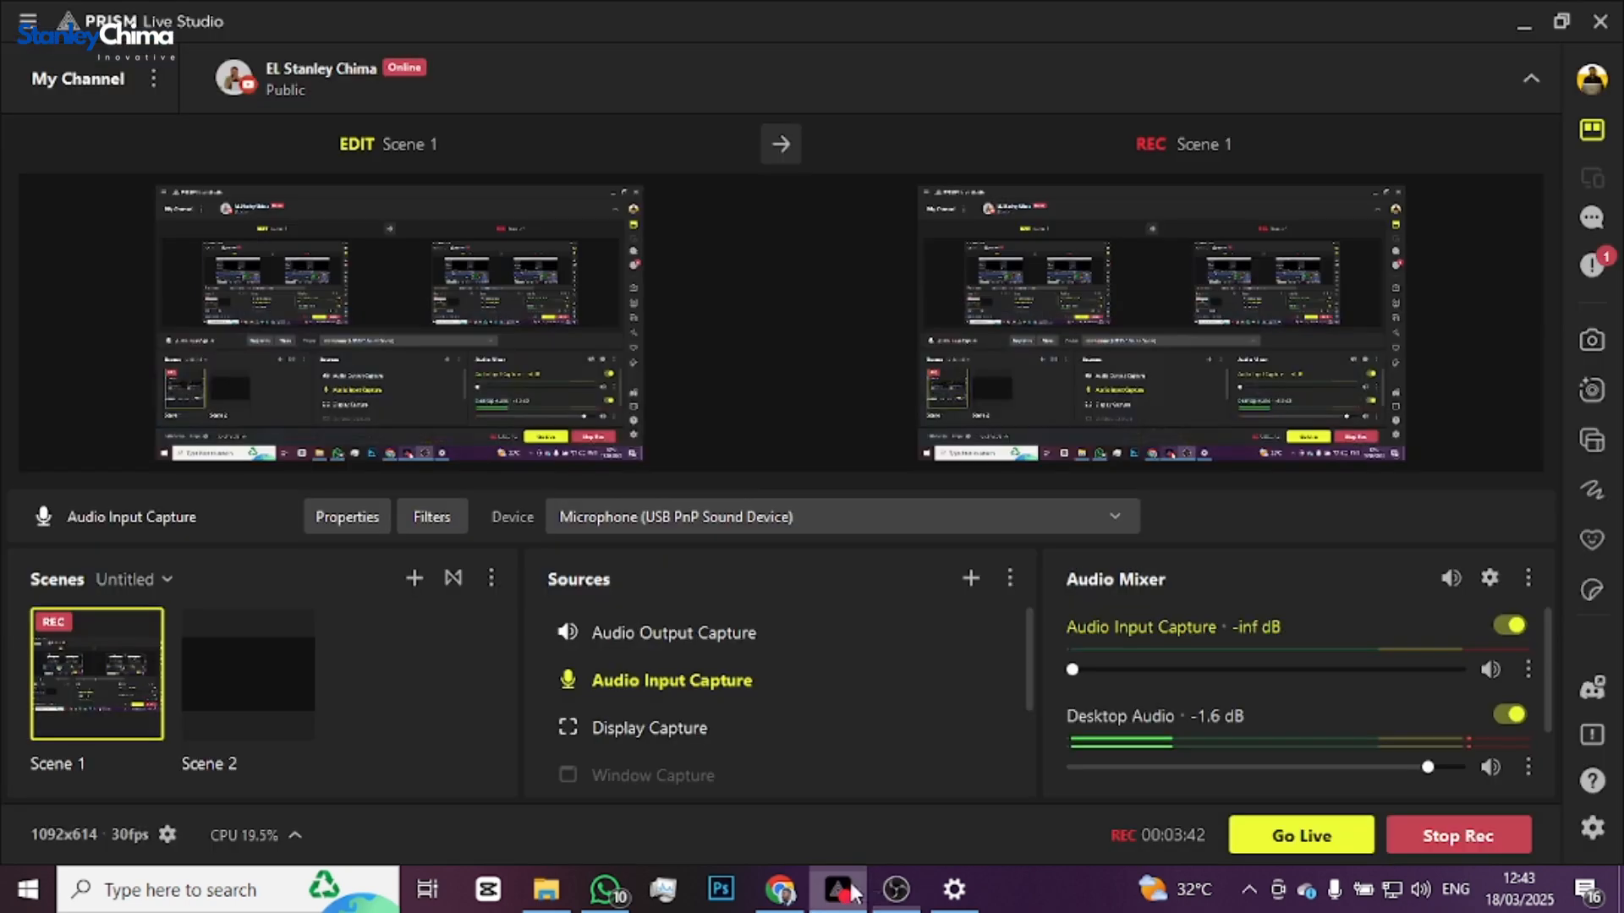
pyautogui.moveTo(1072, 670); pyautogui.dragTo(1424, 677)
pyautogui.moveTo(1429, 768); pyautogui.dragTo(1072, 767)
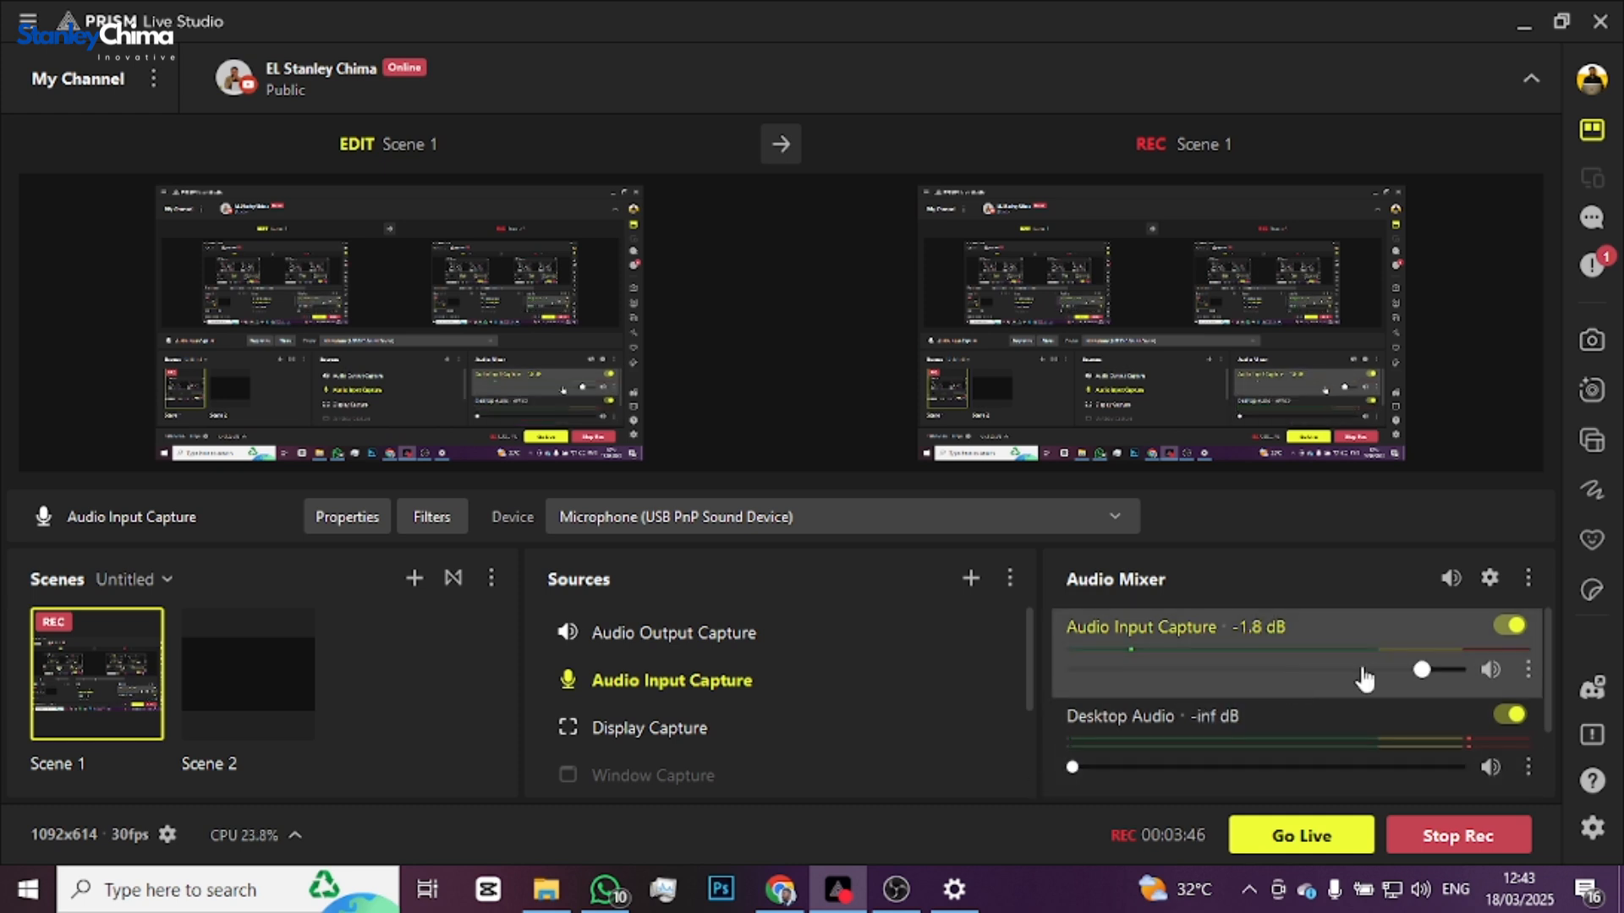
pyautogui.moveTo(1422, 670); pyautogui.dragTo(1461, 670)
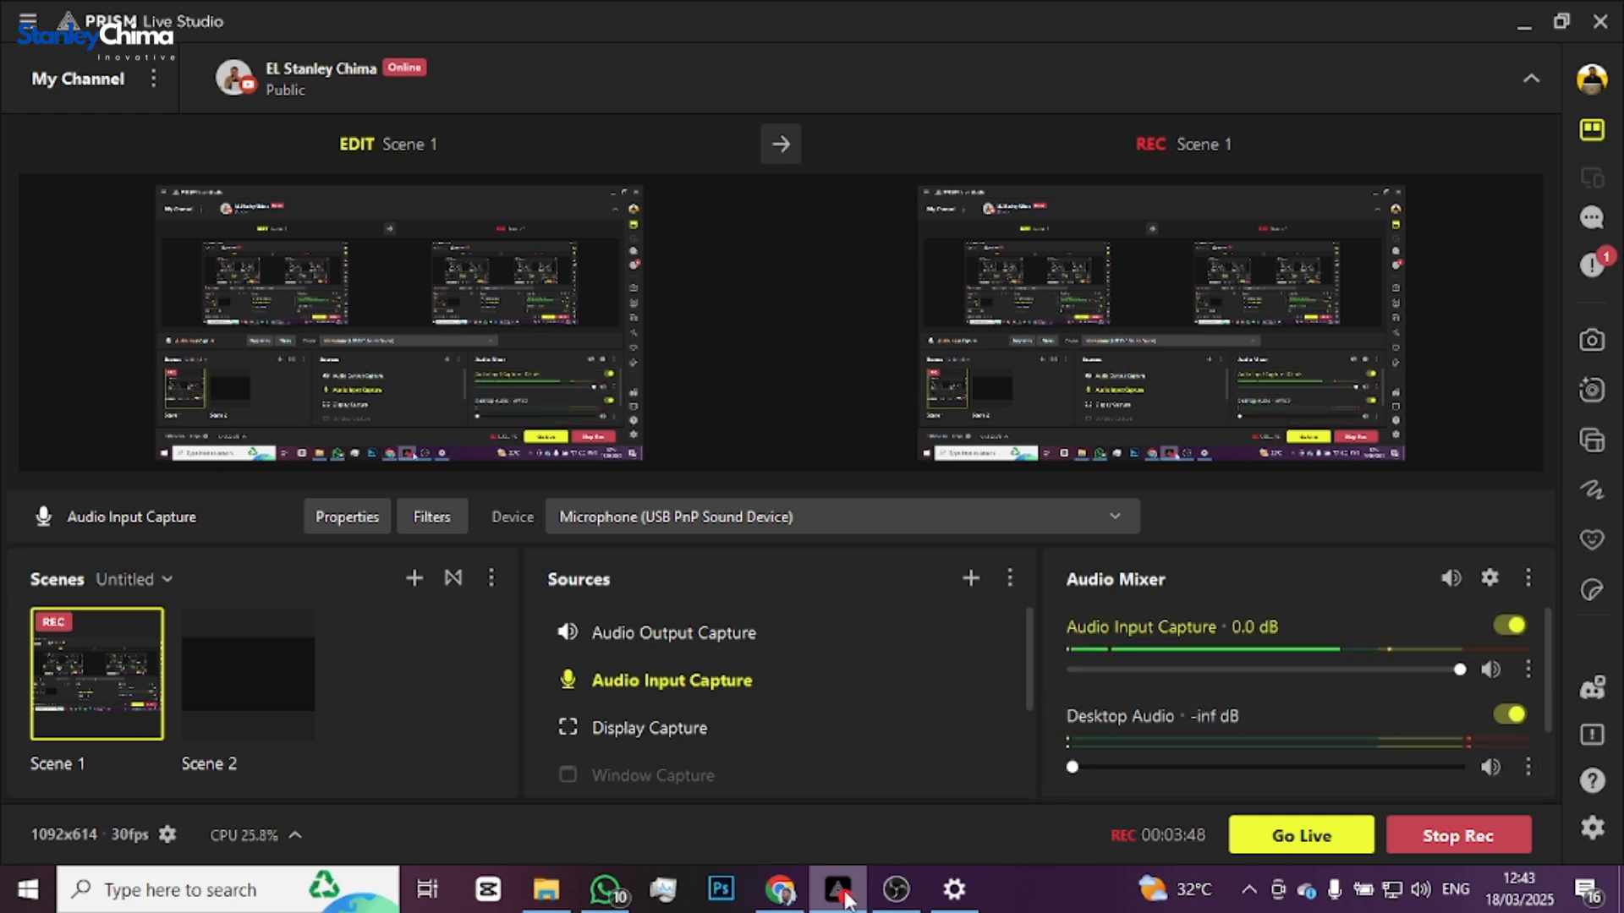
# Step: Switch back to OBS Studio and lower the mic's mixer volume to -inf dB
pyautogui.click(897, 888)
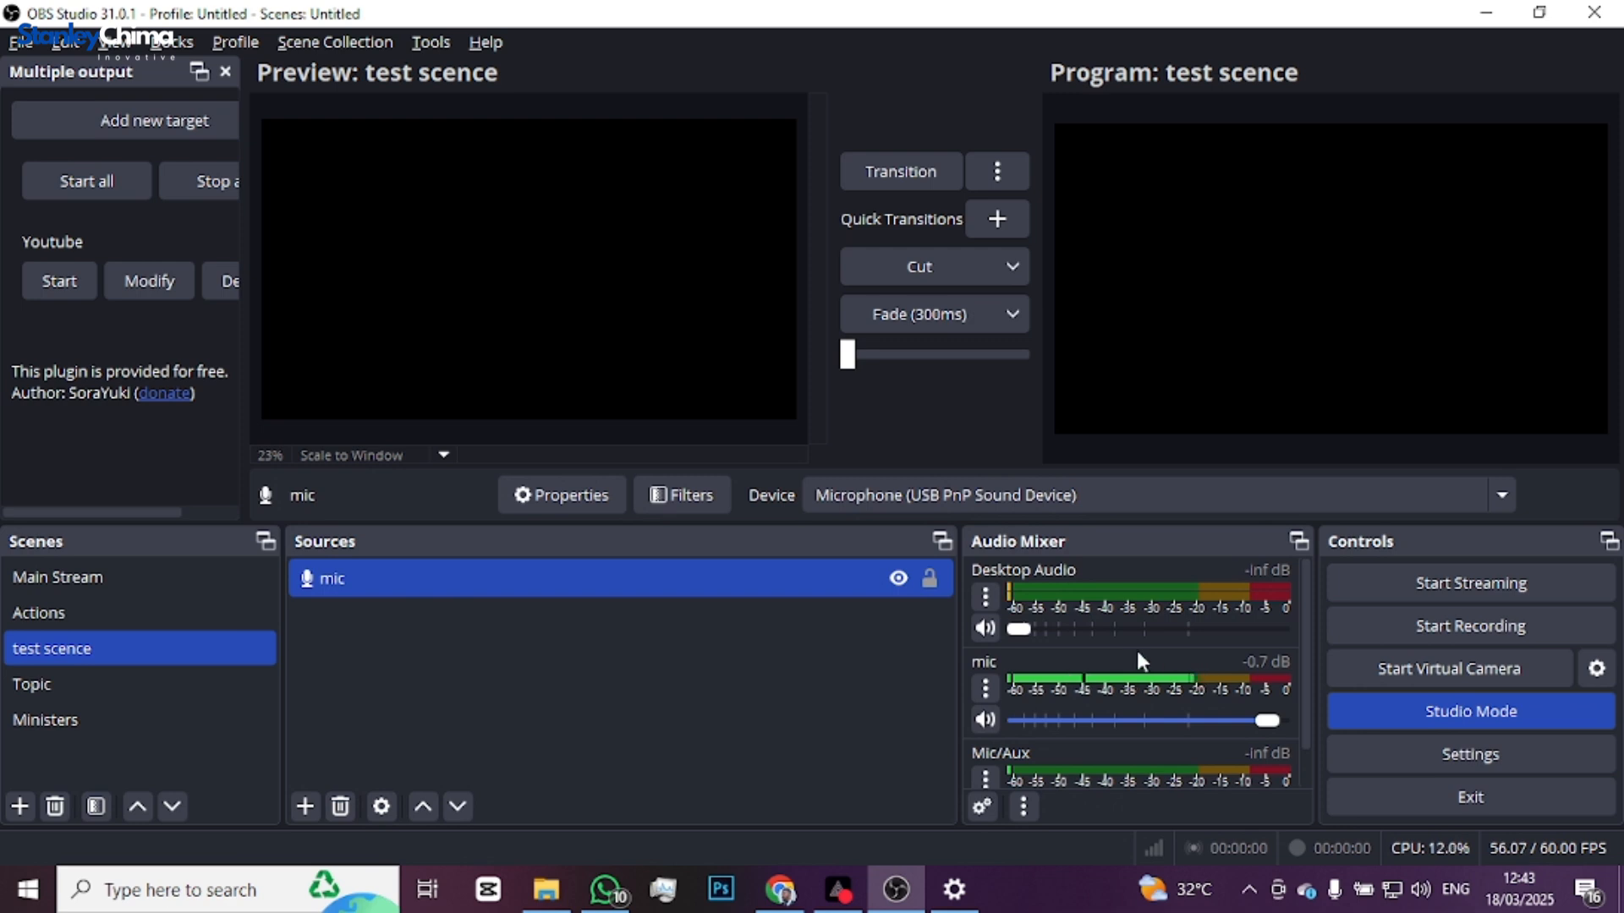
pyautogui.moveTo(1266, 721); pyautogui.dragTo(1033, 720)
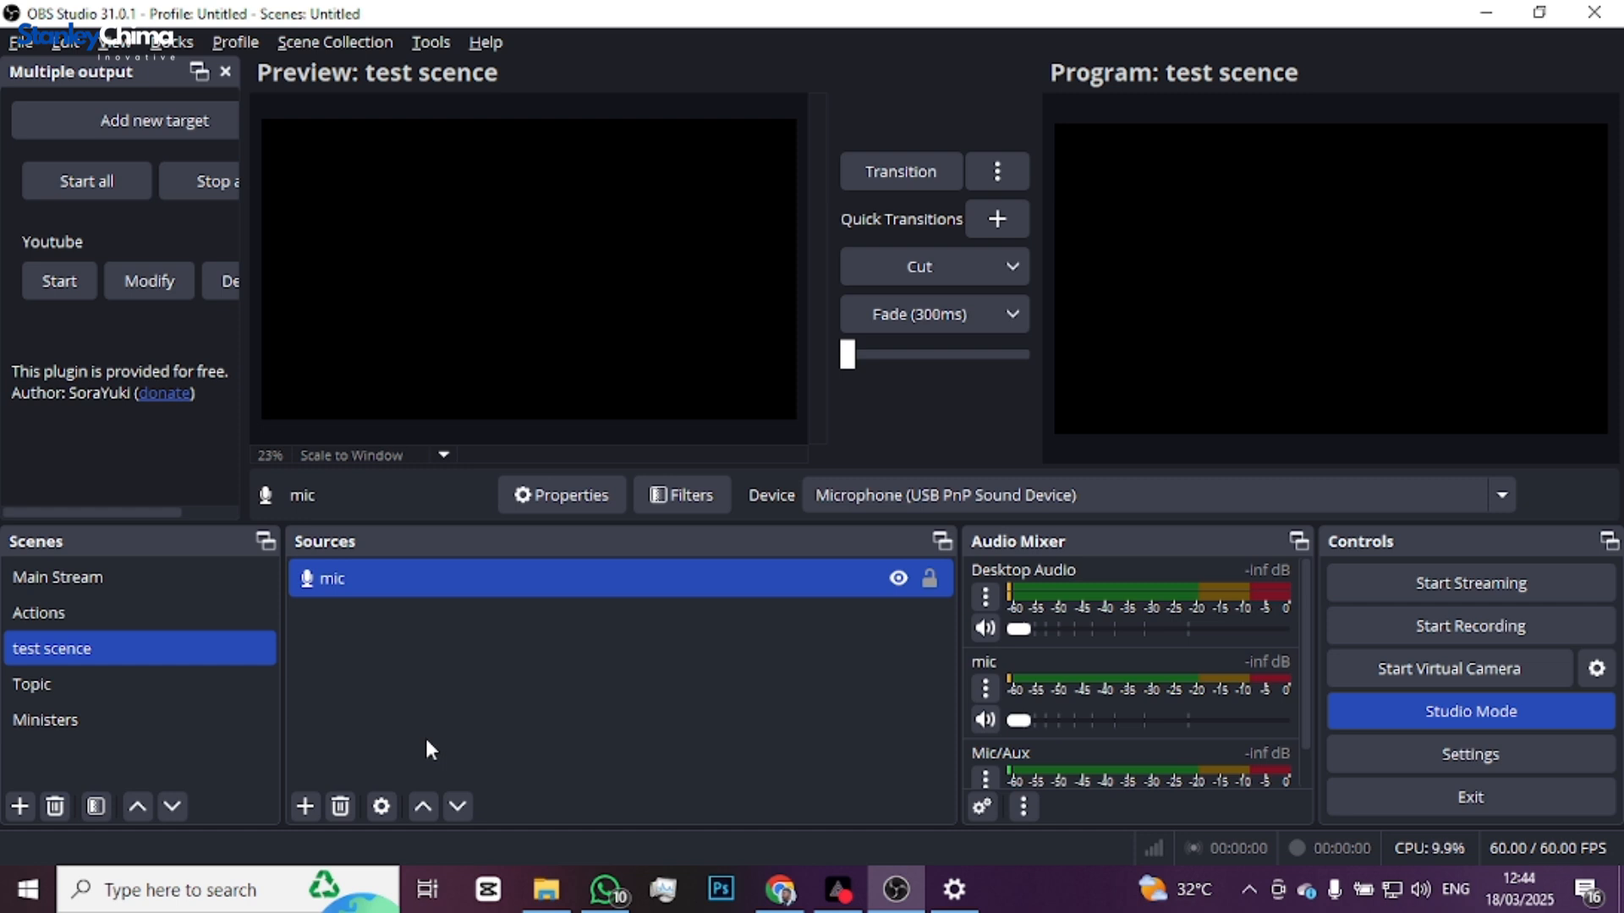
# Step: Add a Video Capture Device source named "camera" to the test scence and open its list of devices
pyautogui.click(305, 807)
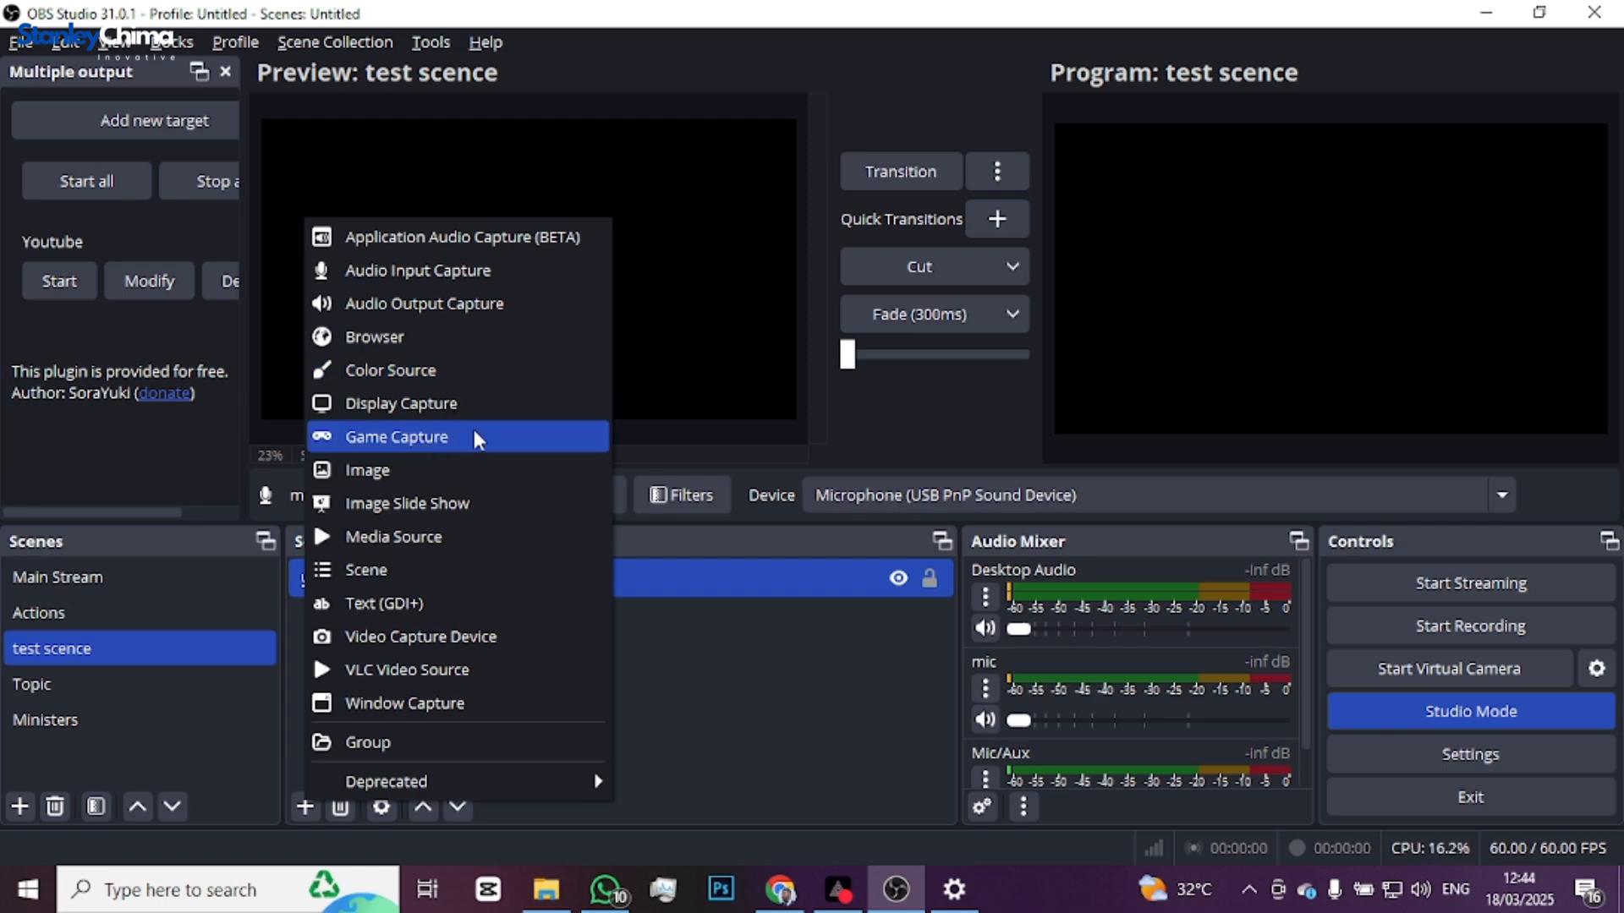
pyautogui.click(438, 636)
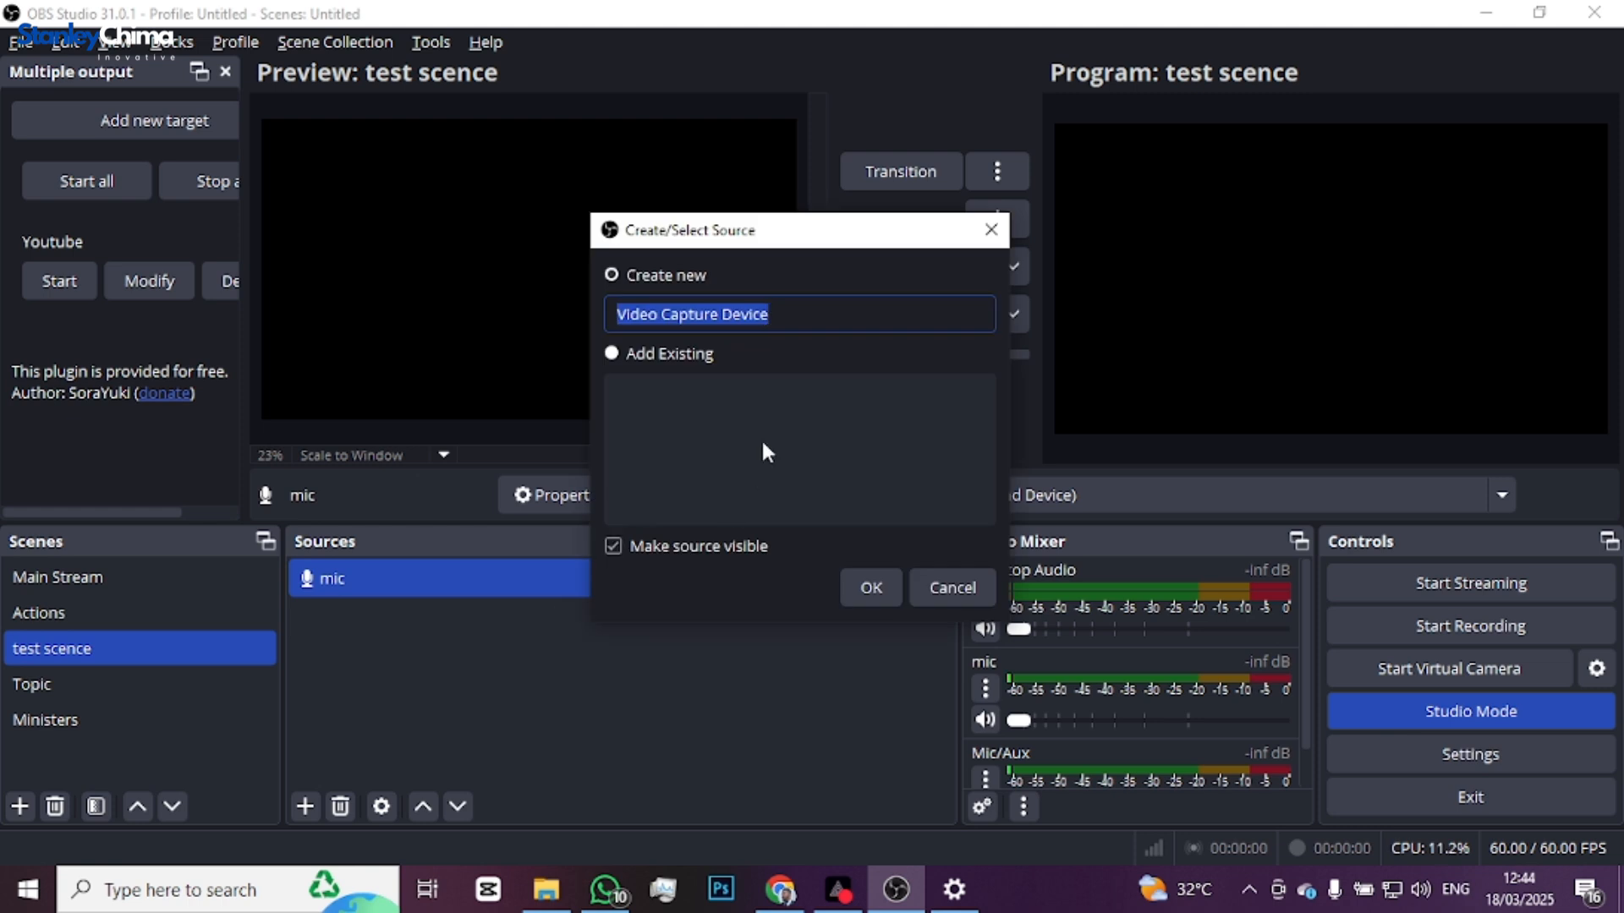
pyautogui.write('camera')
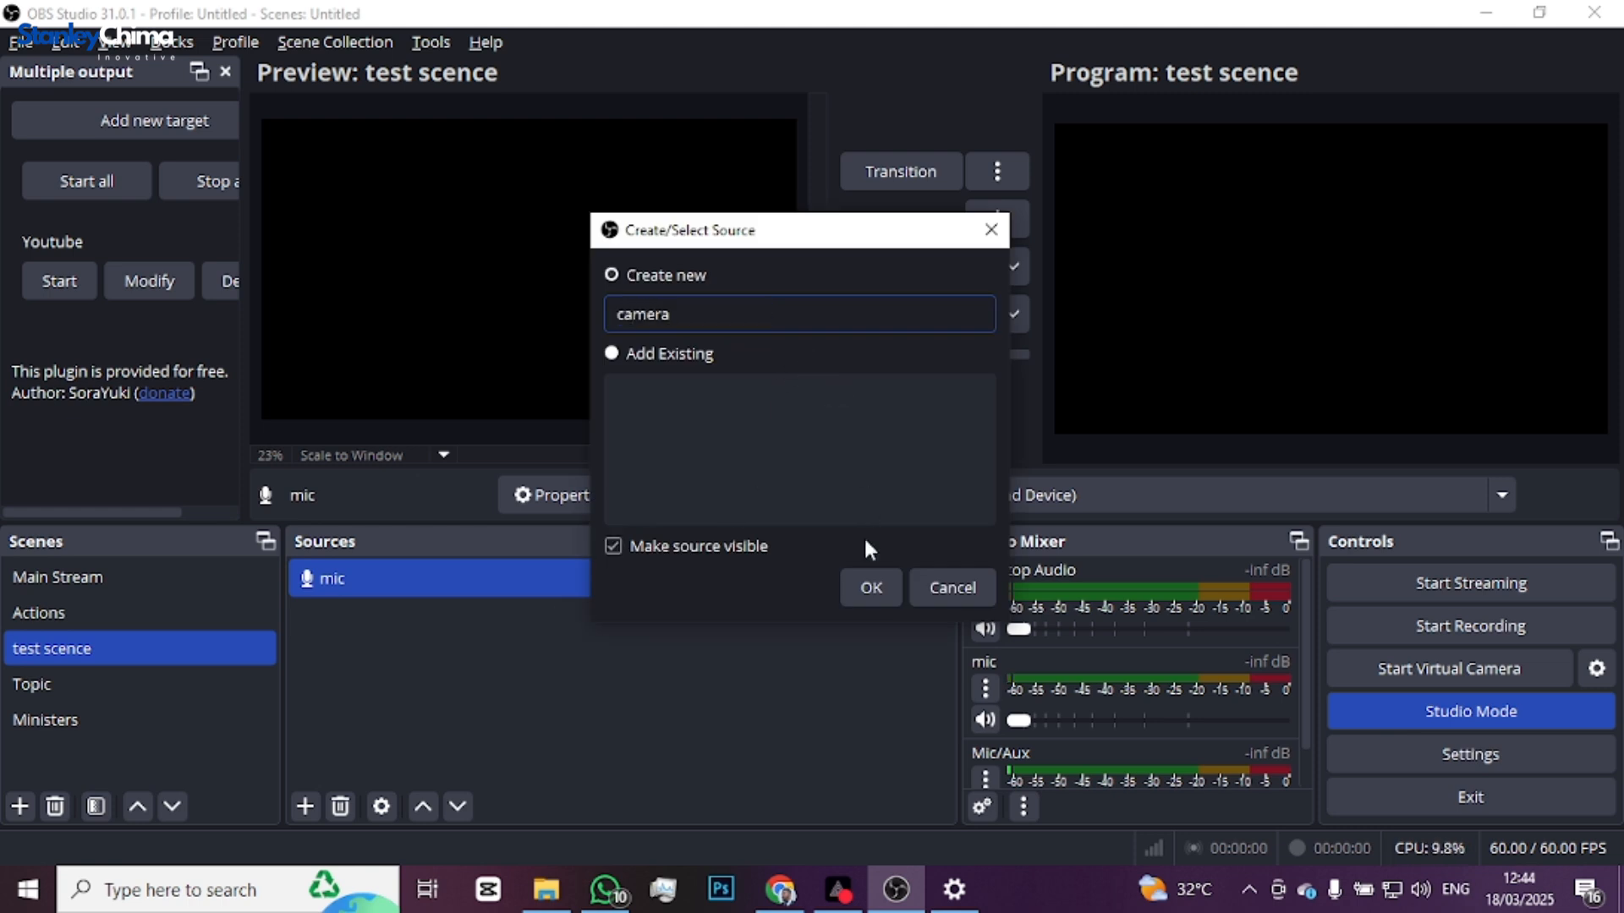
pyautogui.click(868, 586)
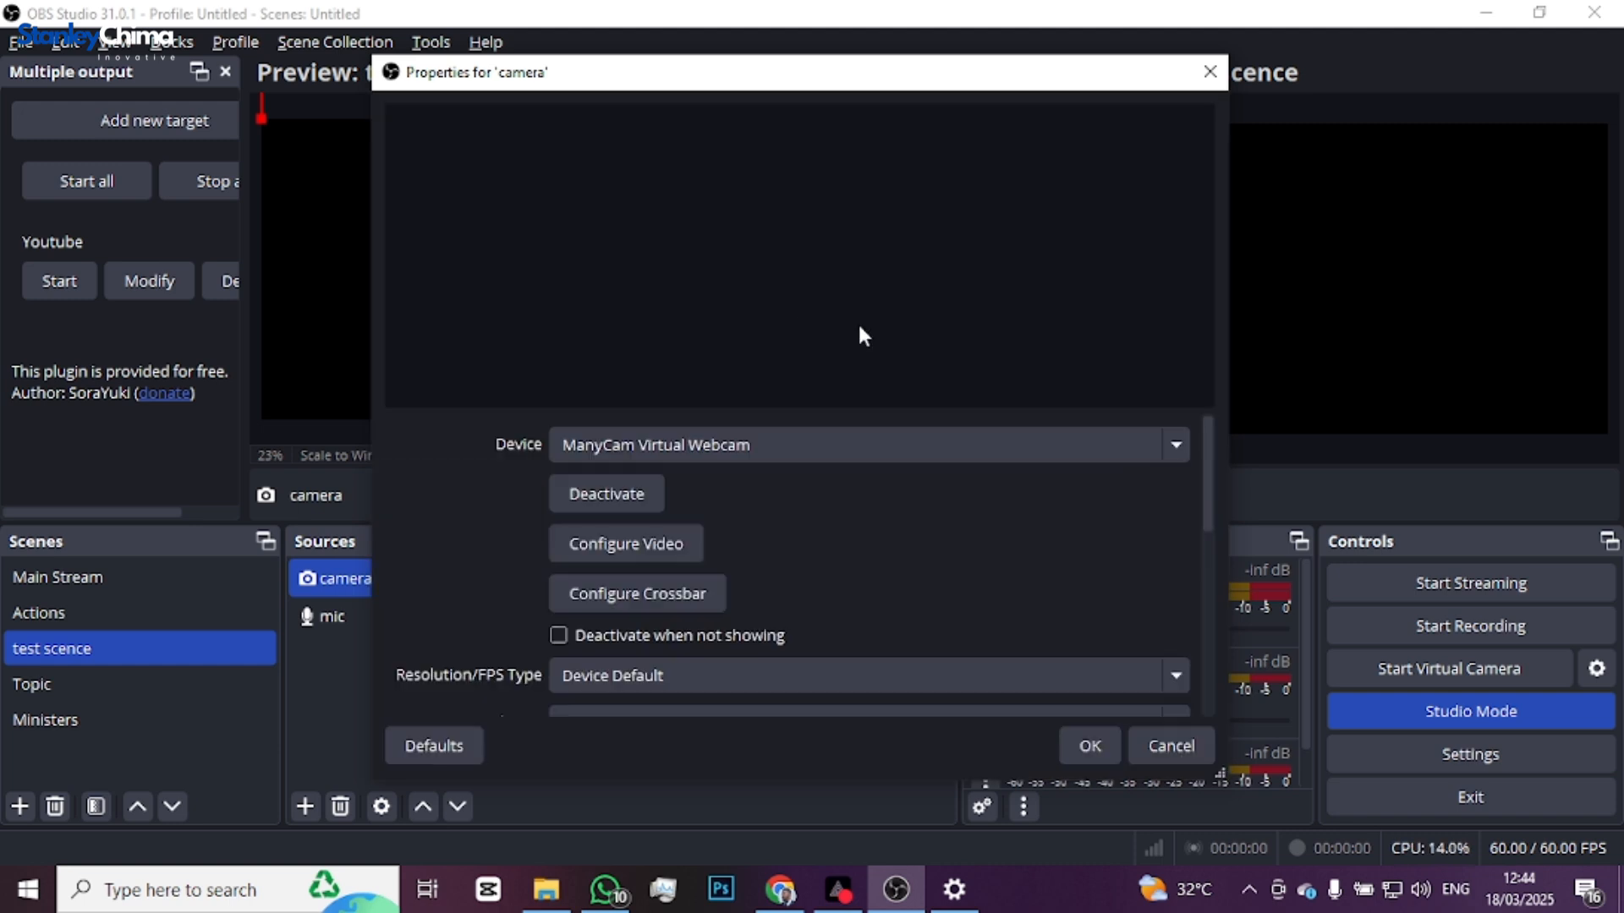
pyautogui.click(788, 443)
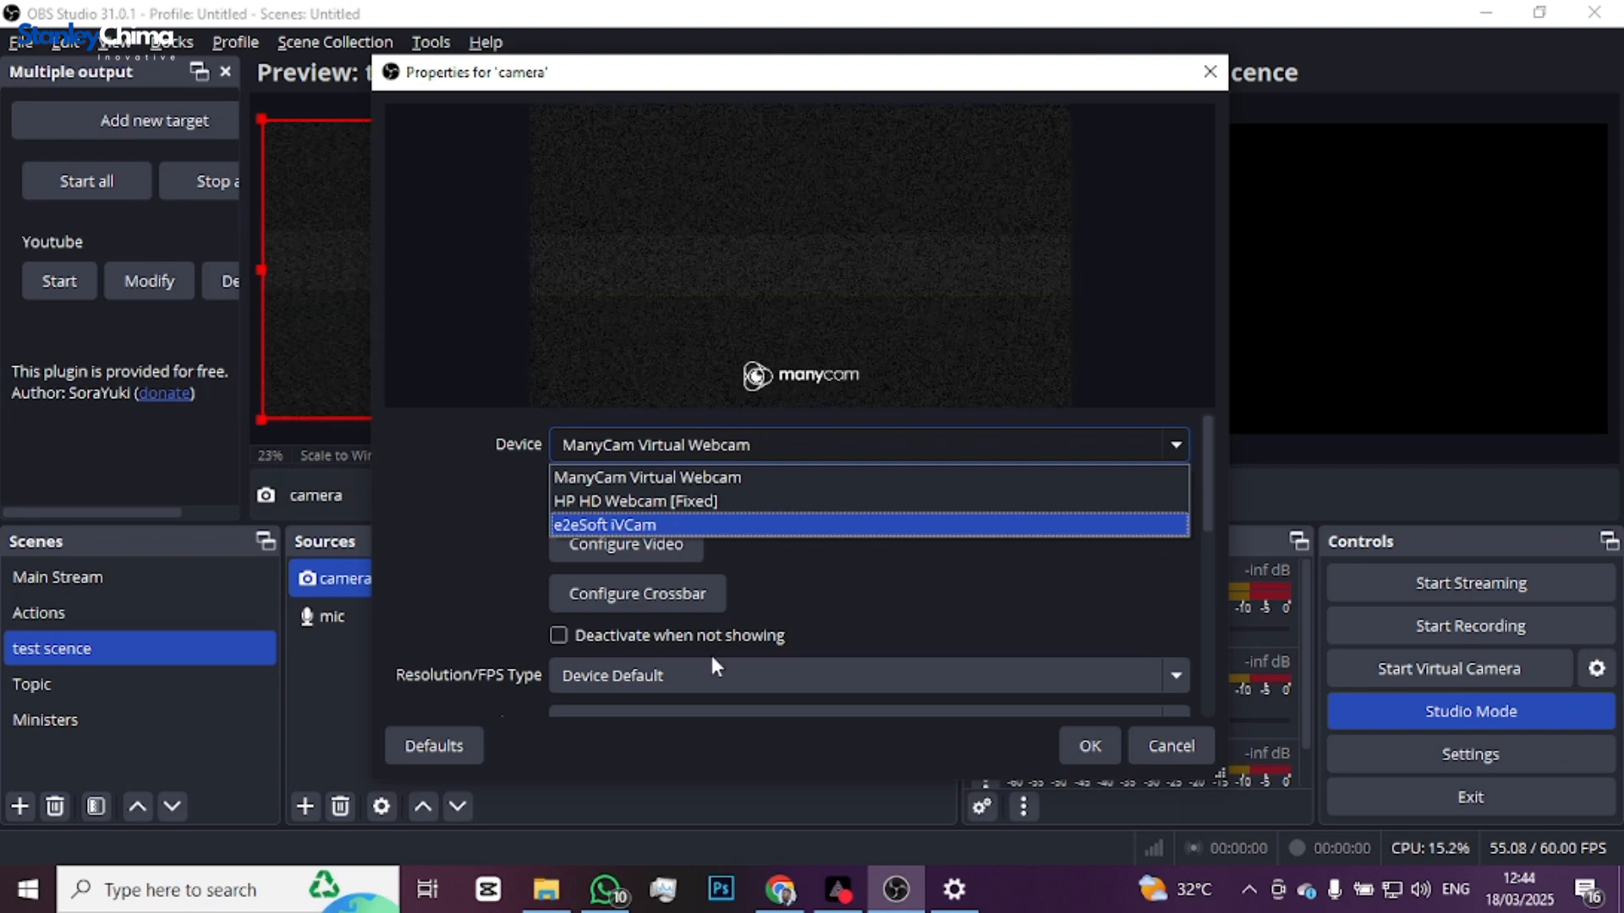
# Step: Search the web in Chrome for "iv cam" and examine the download options on the E2ESOFT iVCam page
pyautogui.click(779, 889)
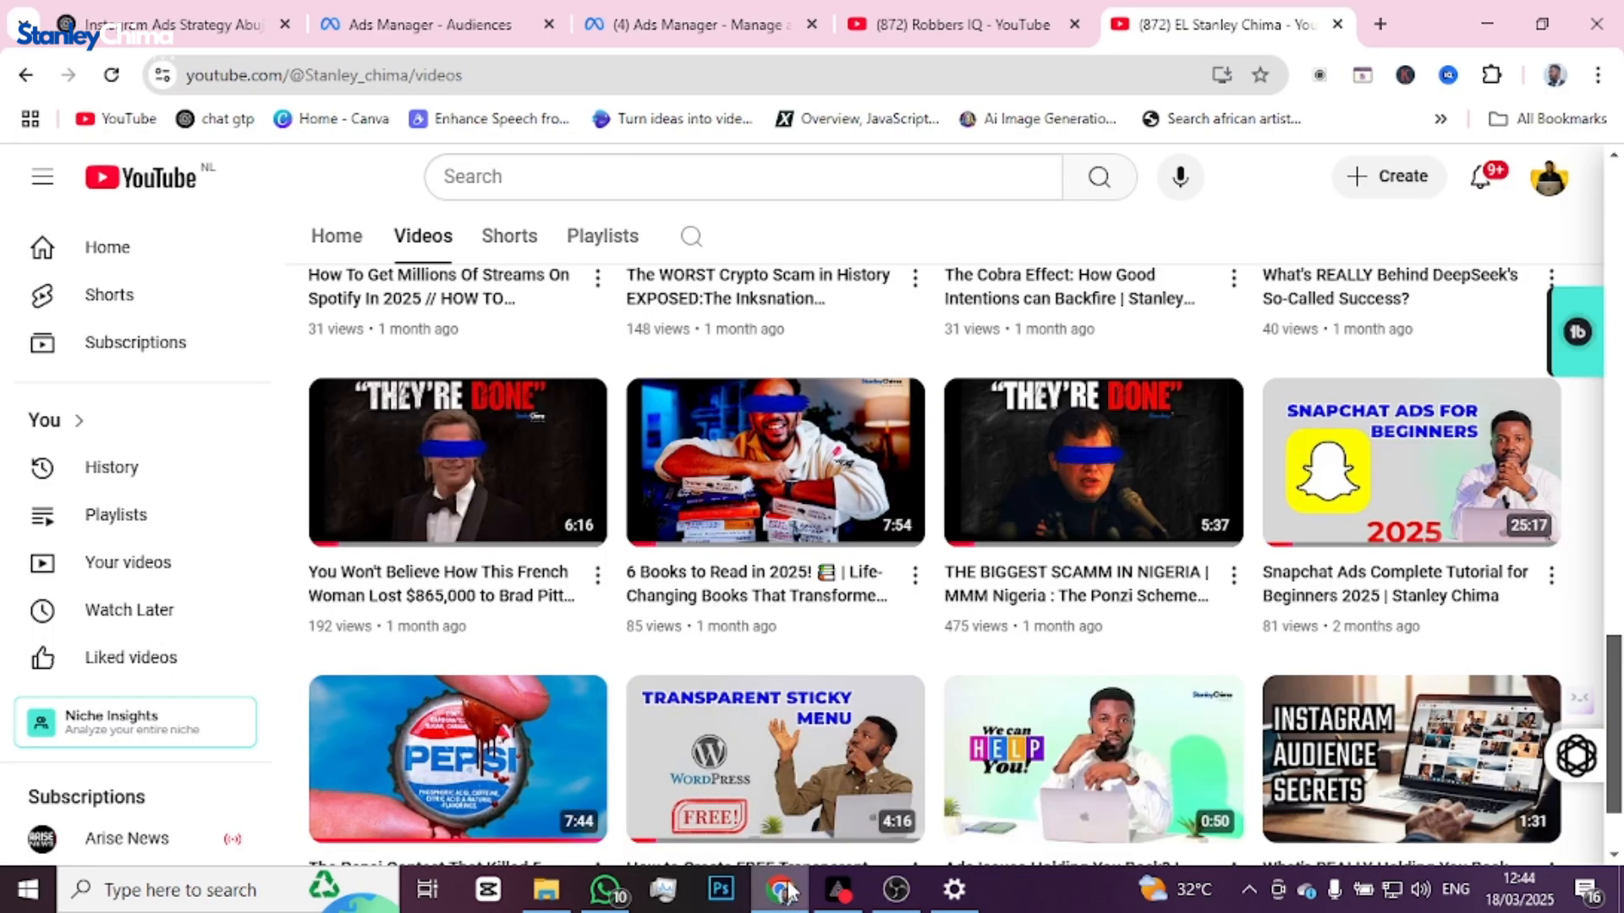
pyautogui.click(1381, 25)
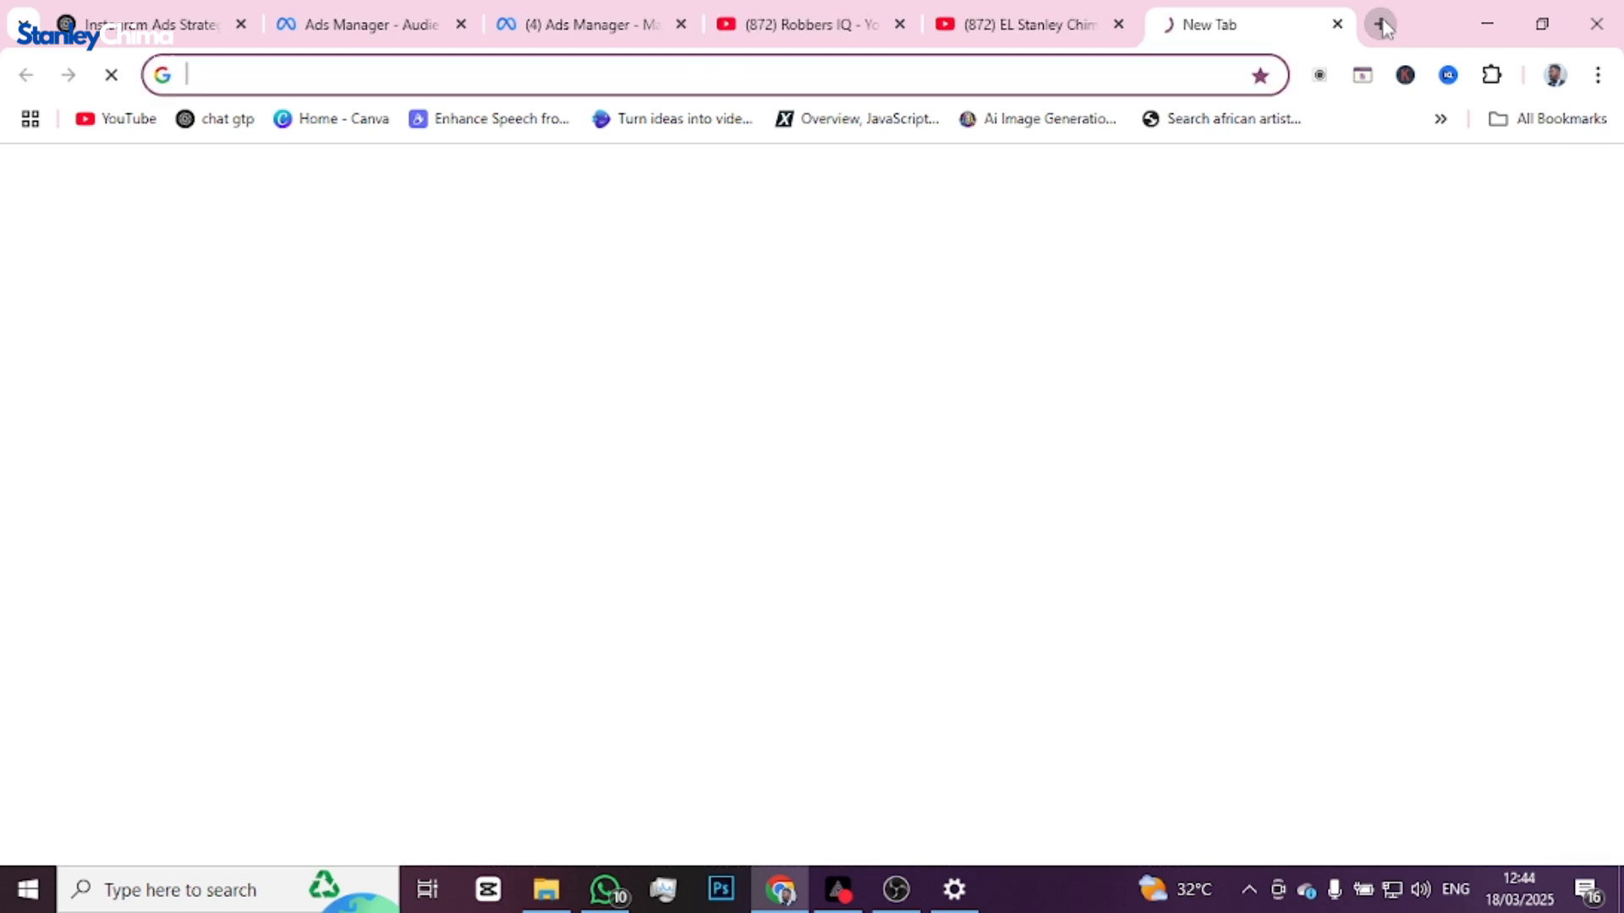
pyautogui.write('iv cam')
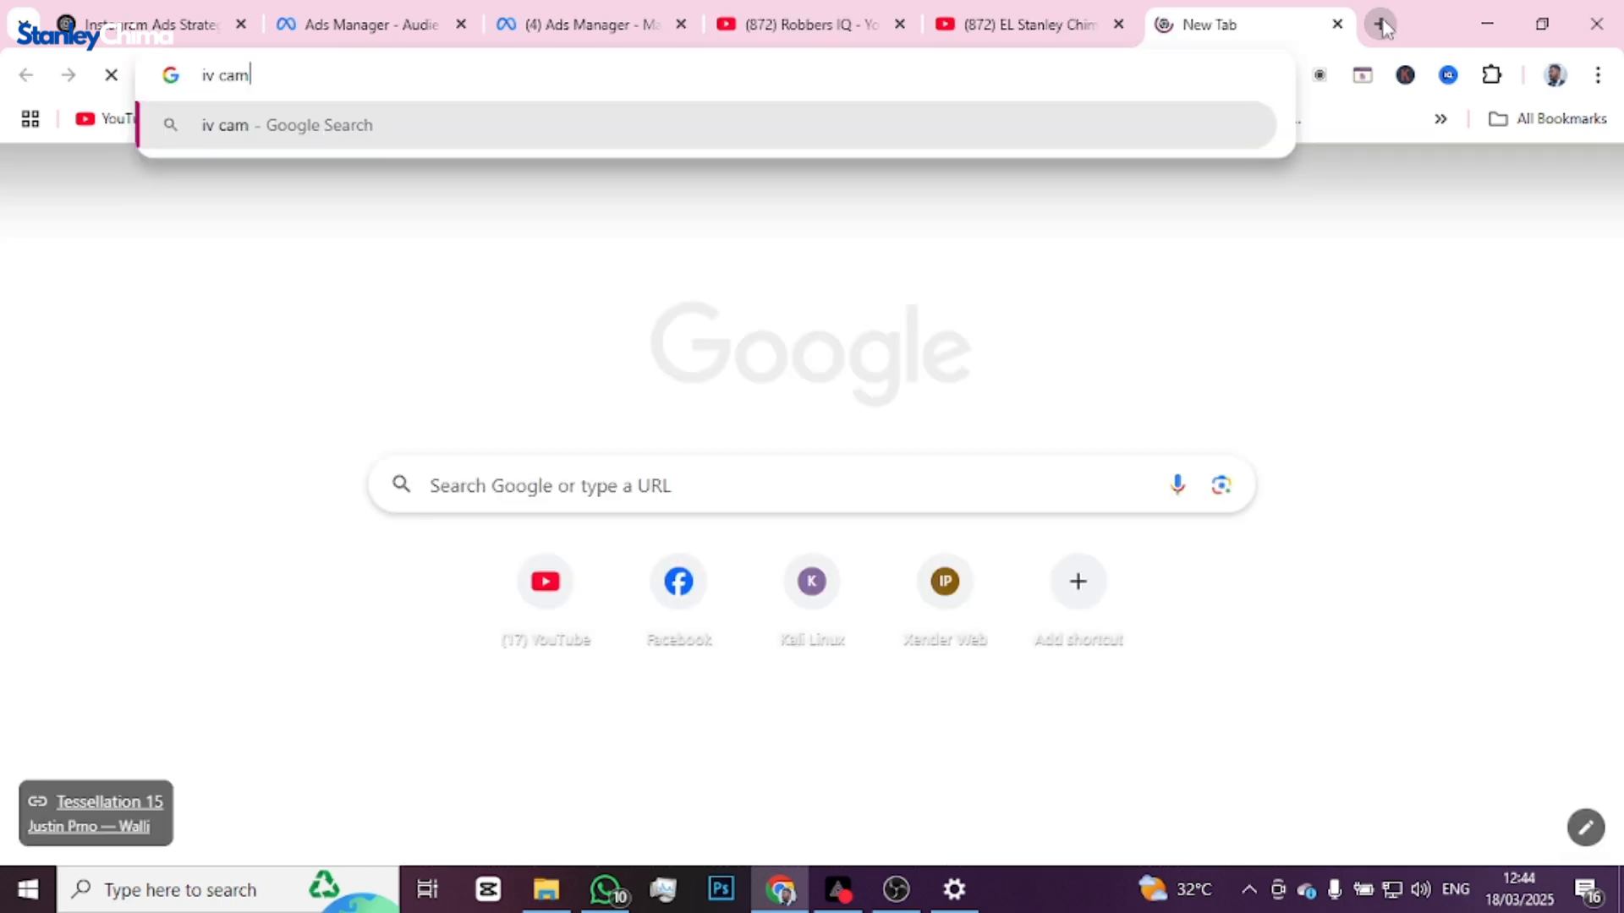
pyautogui.press('Return')
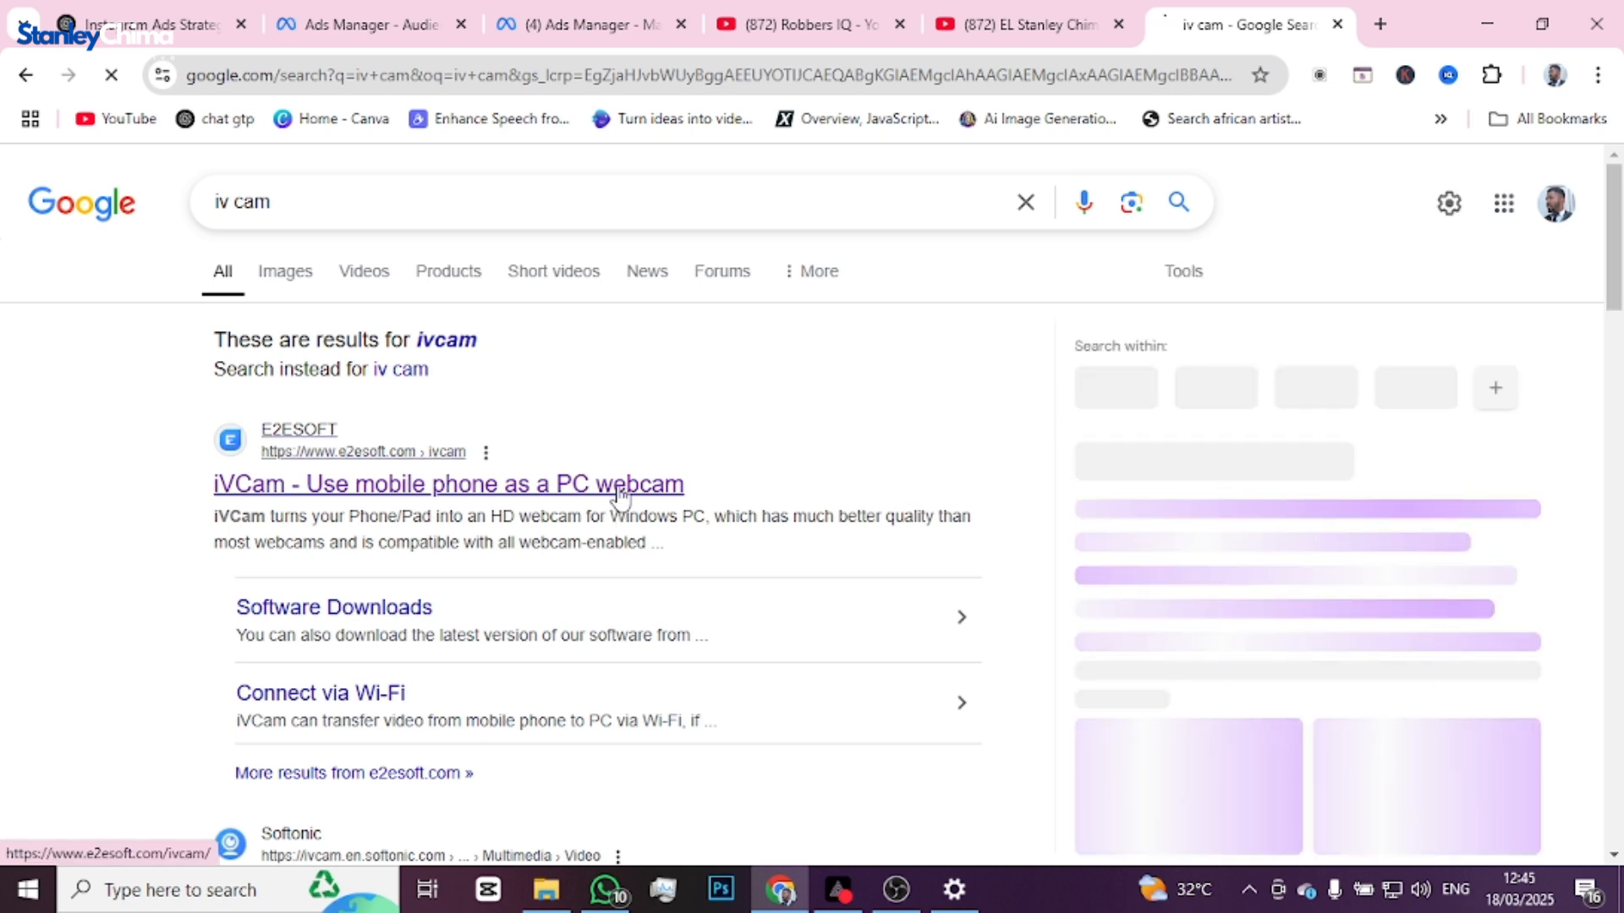
pyautogui.click(618, 491)
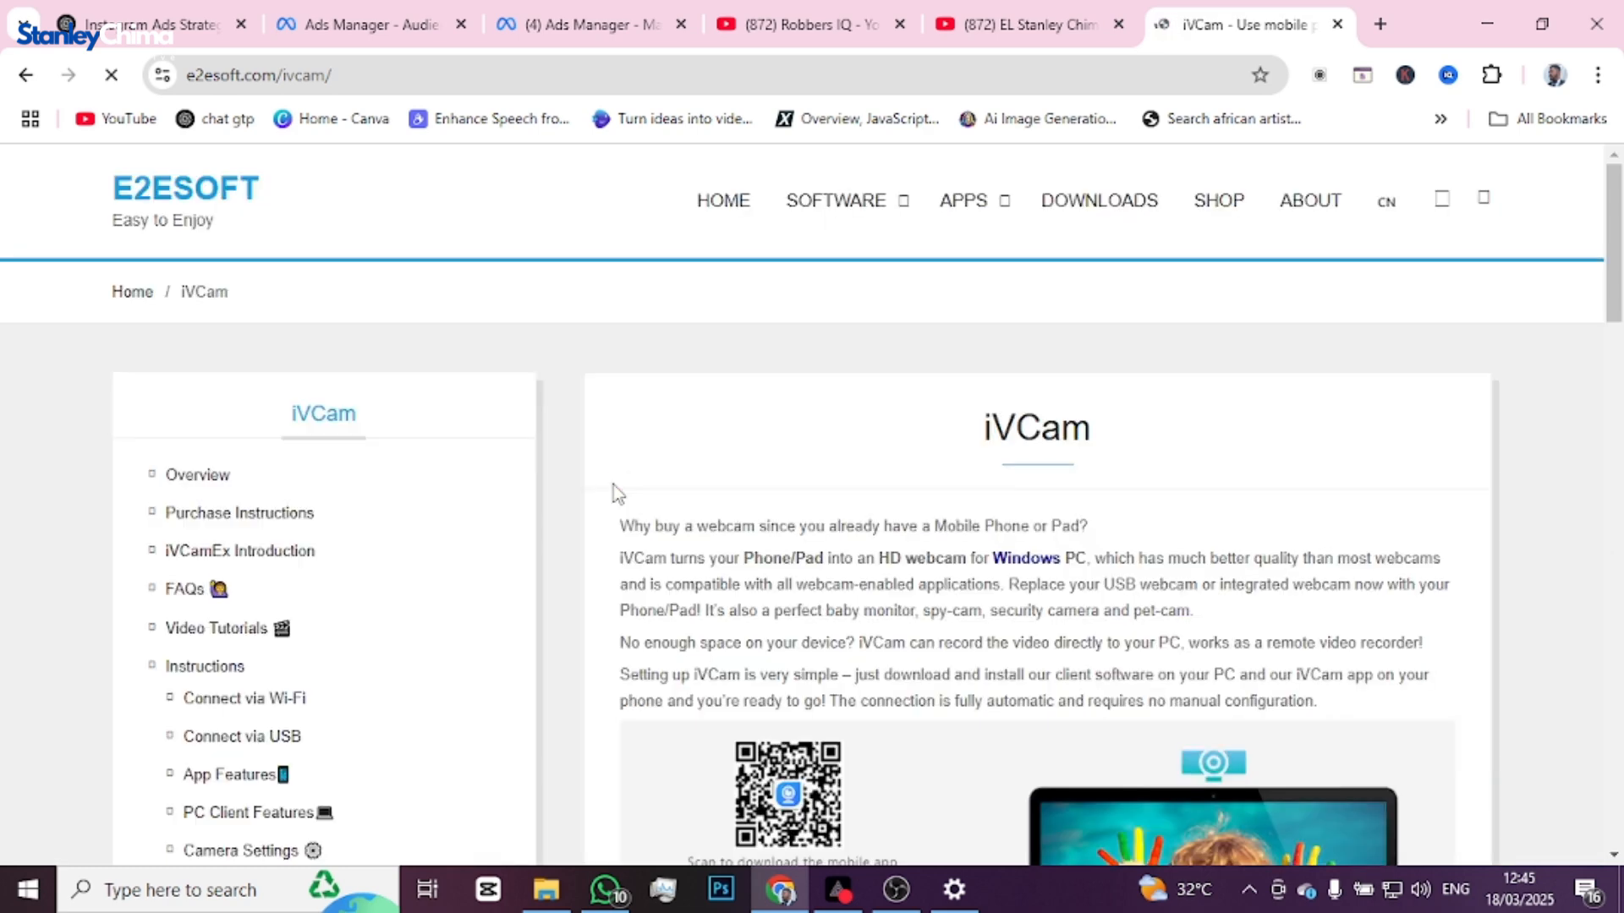
pyautogui.scroll(-5, 1049, 463)
pyautogui.scroll(-1, 1052, 457)
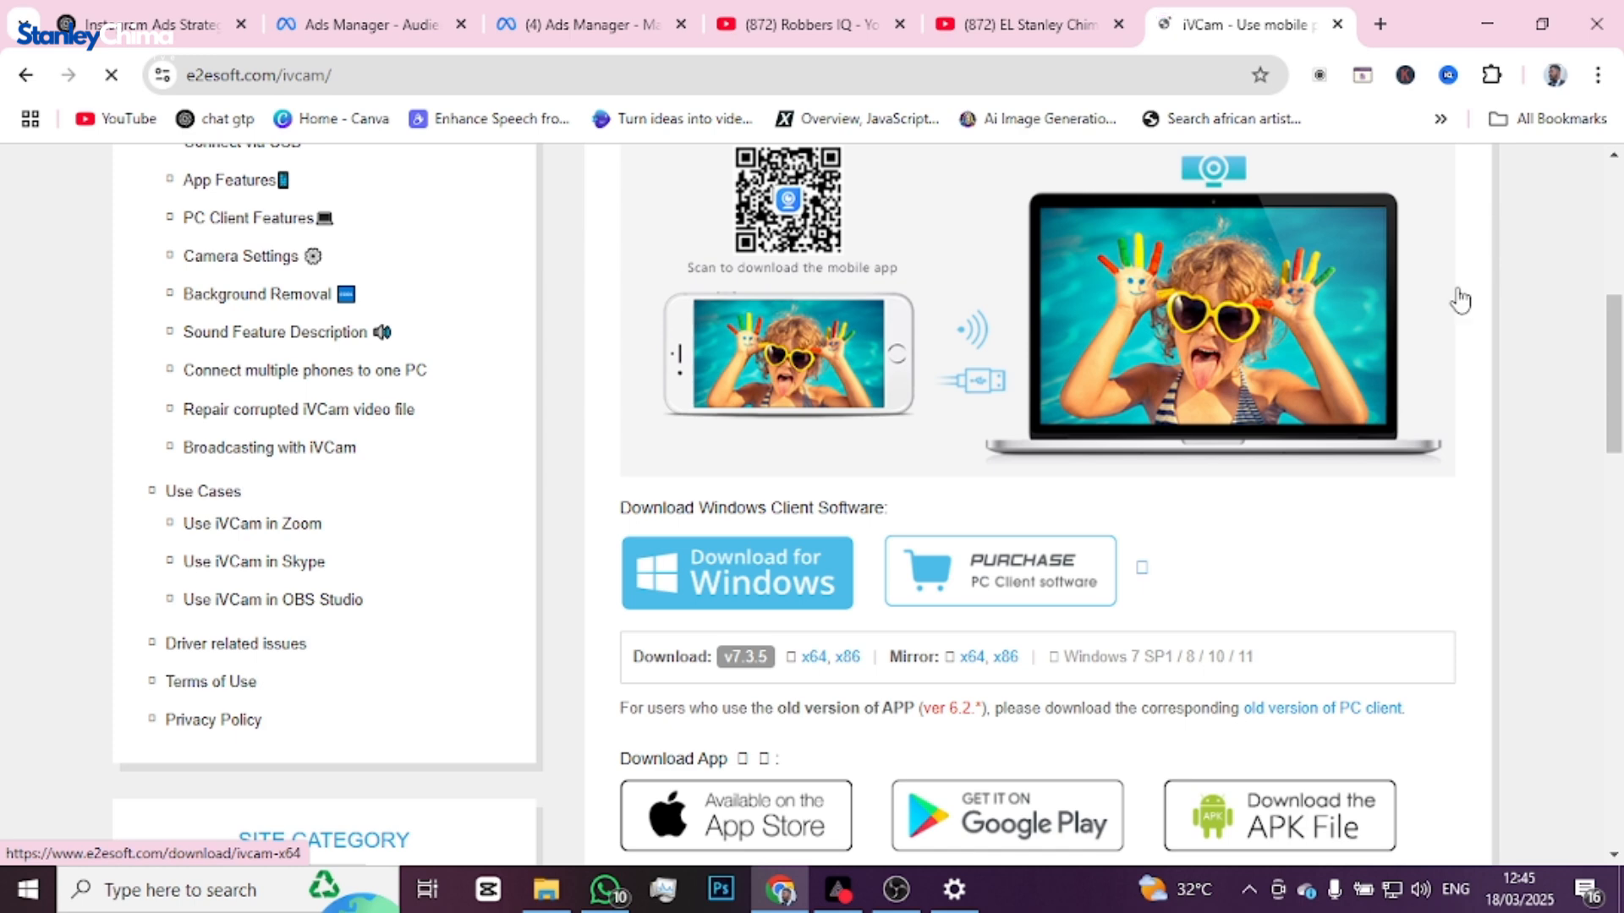
# Step: Return to OBS Studio with the iVCam client running and choose e2eSoft iVCam as the camera source's device
pyautogui.click(10, 903)
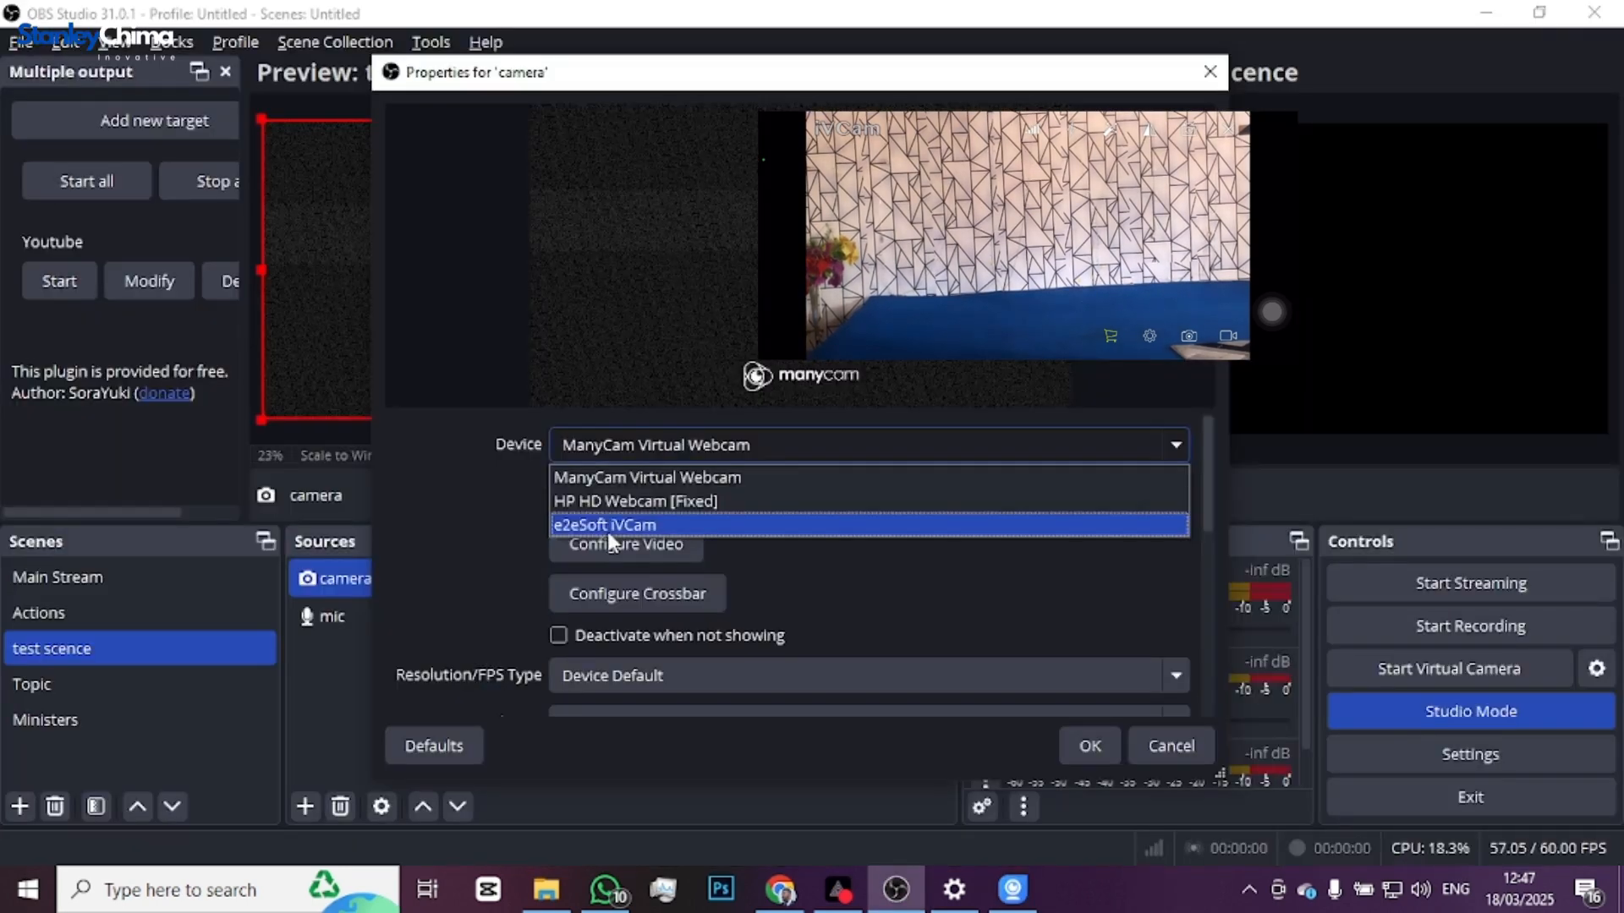
pyautogui.click(607, 526)
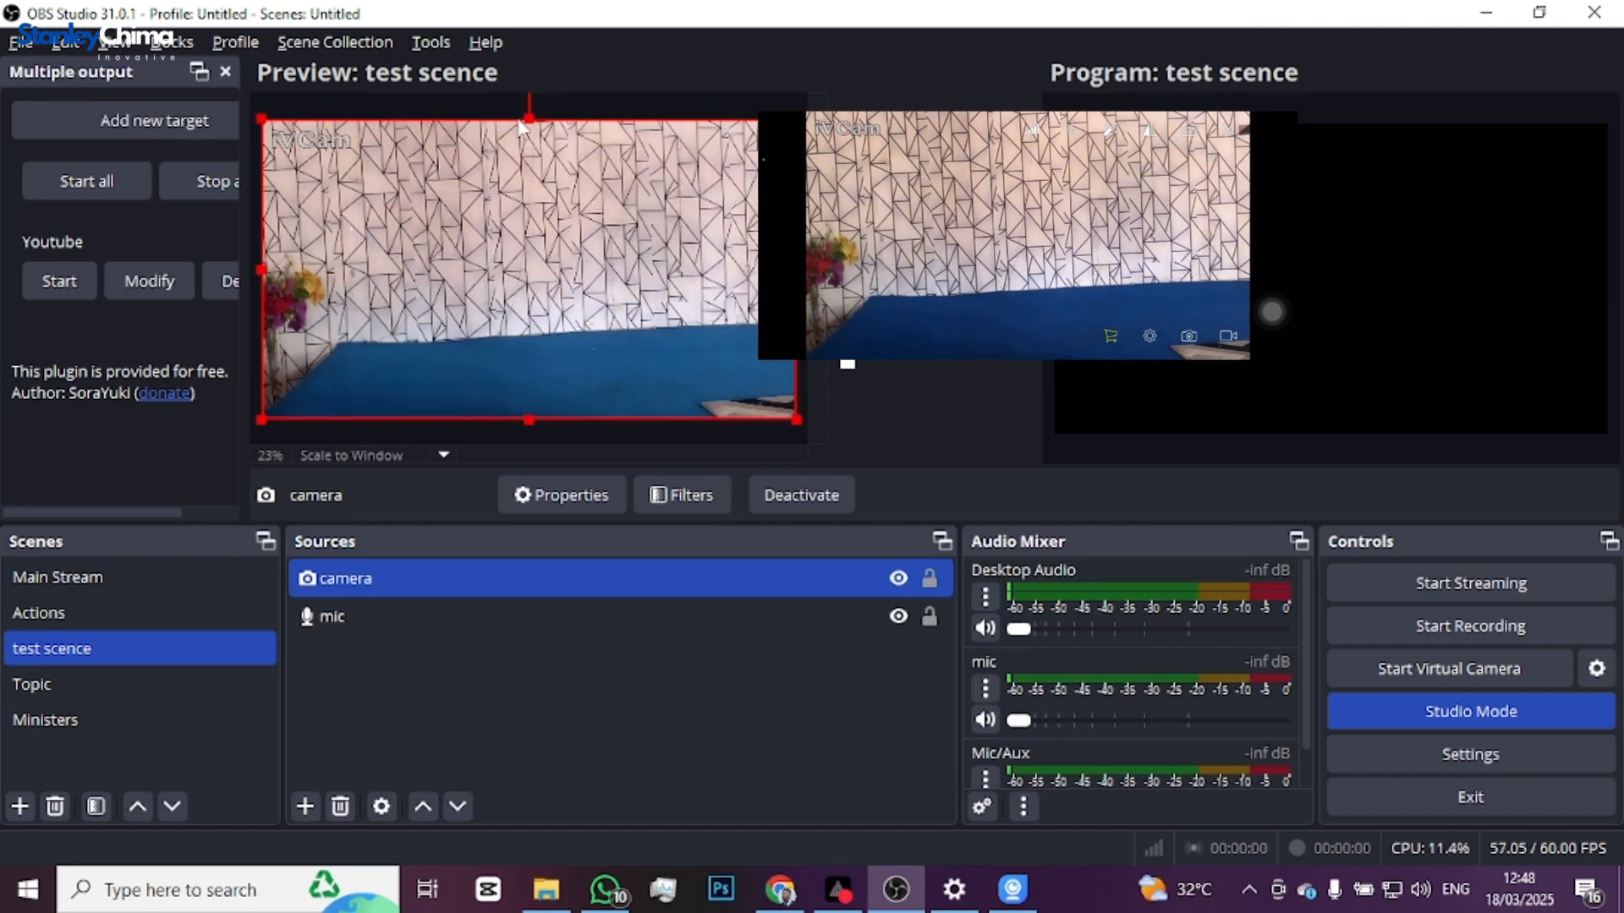
# Step: Adjust the camera source's framing in the preview and enlarge it slightly past the canvas's lower edge
pyautogui.moveTo(524, 128); pyautogui.dragTo(527, 140)
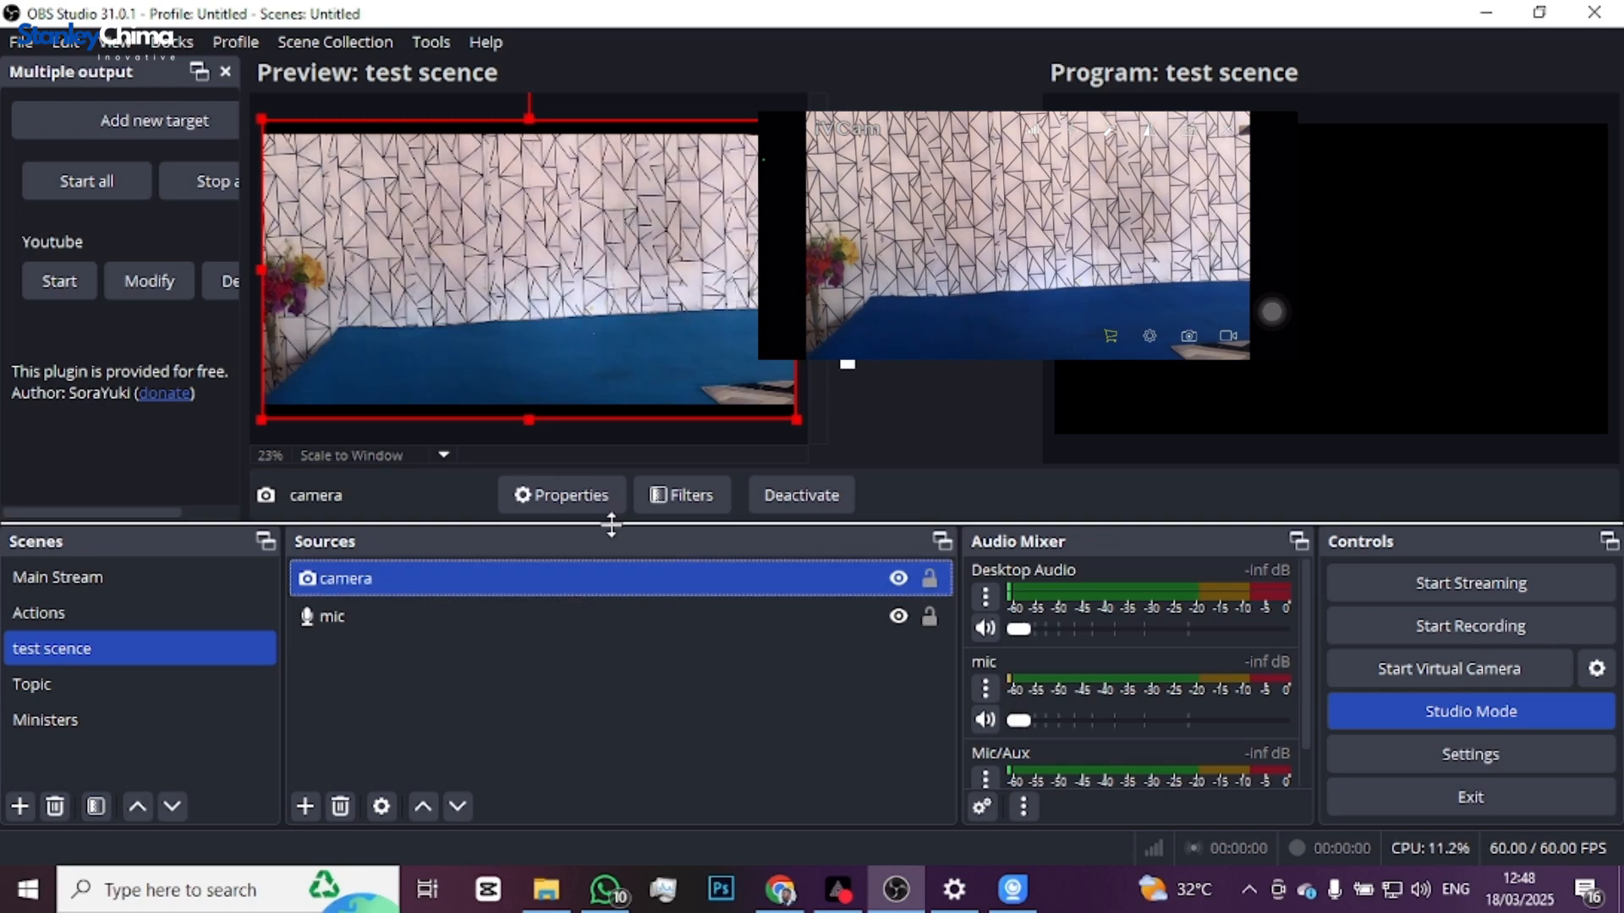
pyautogui.moveTo(552, 329)
pyautogui.mouseDown()
pyautogui.moveTo(552, 351)
pyautogui.moveTo(550, 330)
pyautogui.mouseUp()
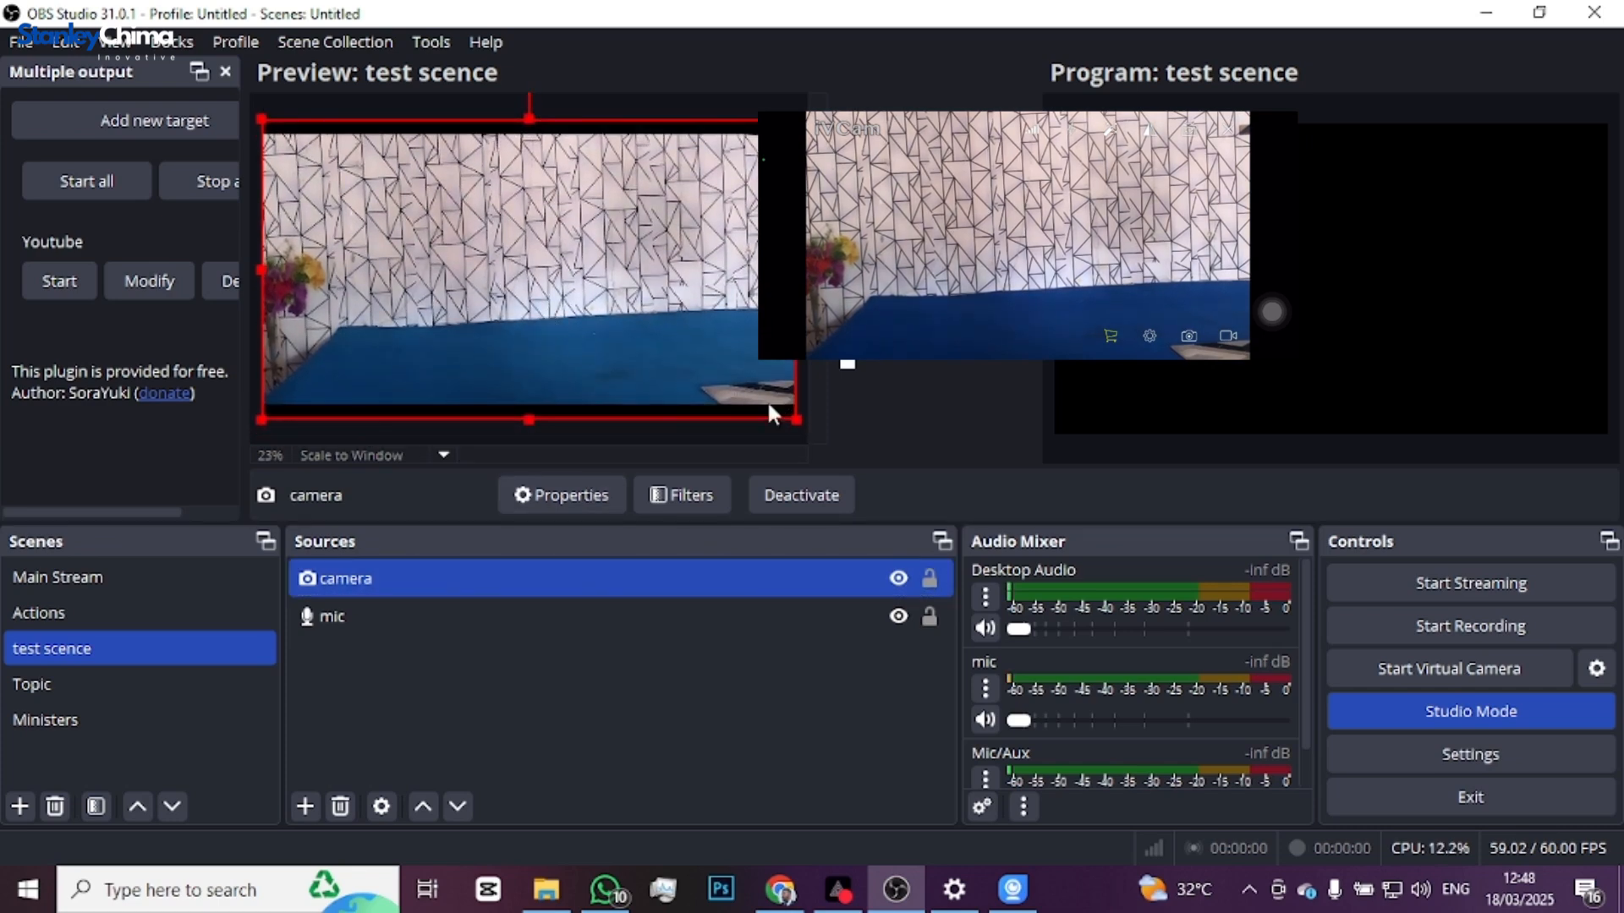
pyautogui.moveTo(795, 419); pyautogui.dragTo(804, 433)
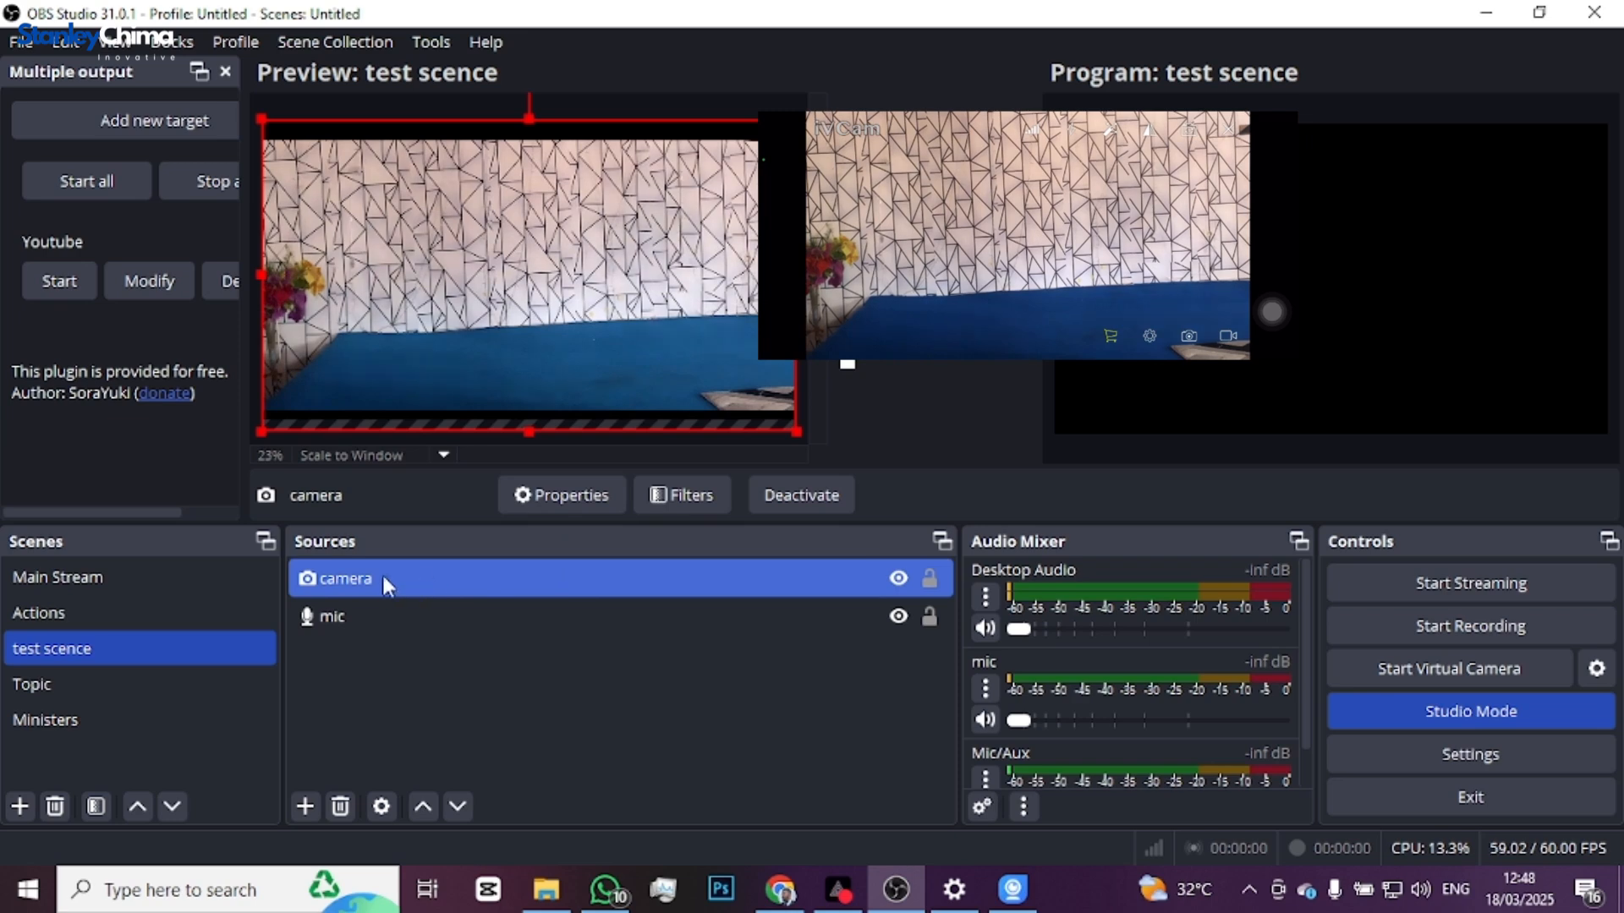
# Step: Add a Color Correction effect filter to the camera source, keeping its default name
pyautogui.rightClick(450, 582)
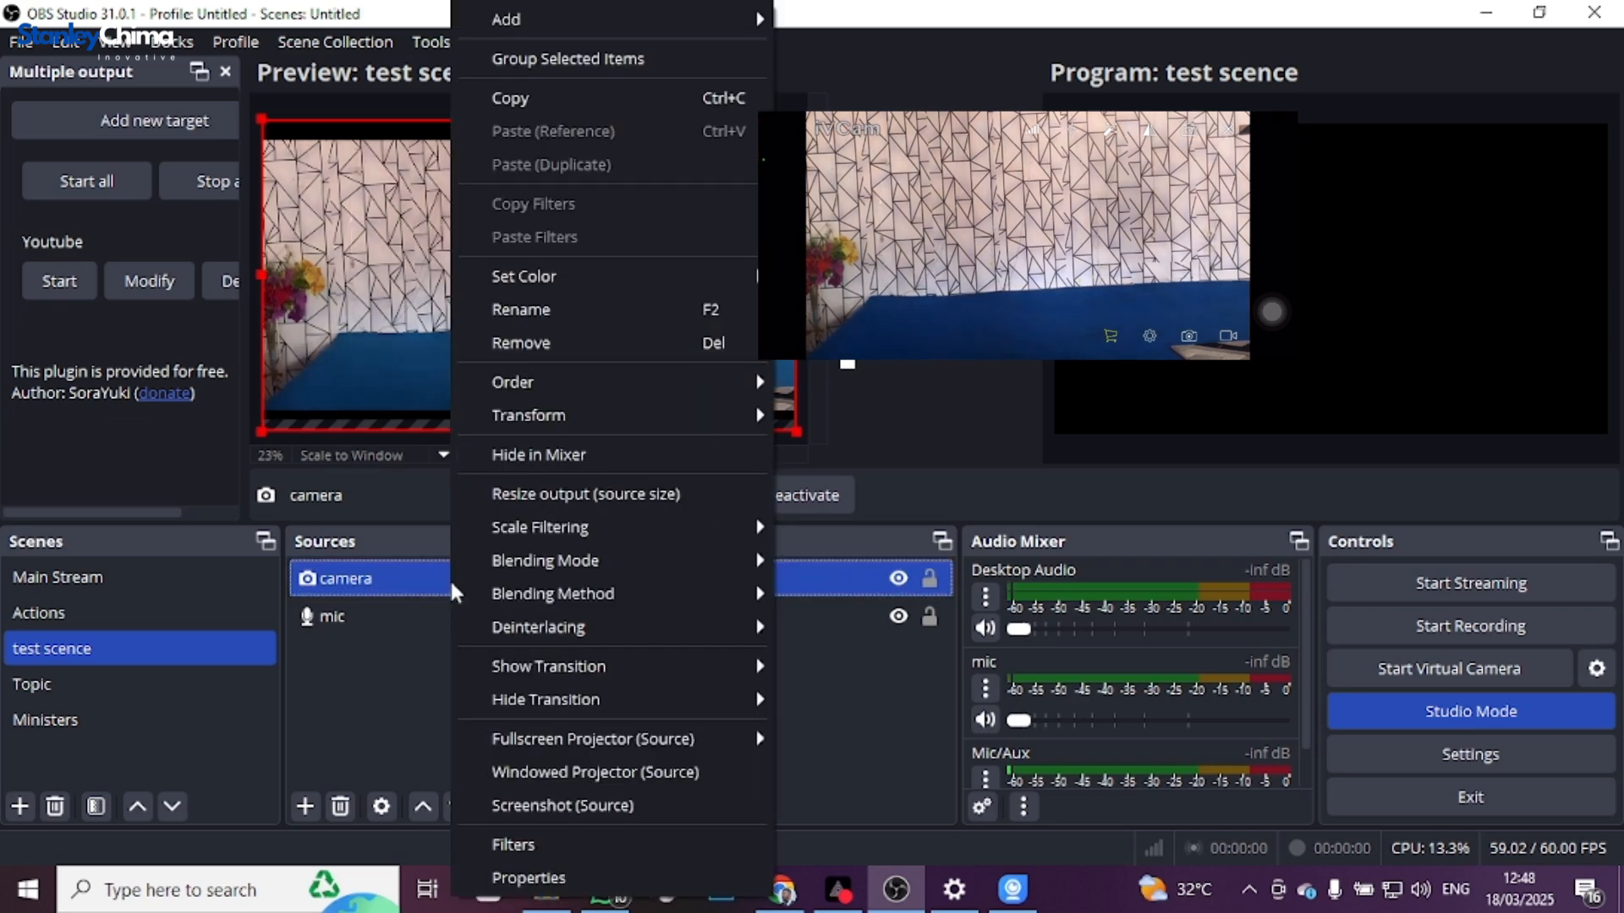
pyautogui.click(545, 843)
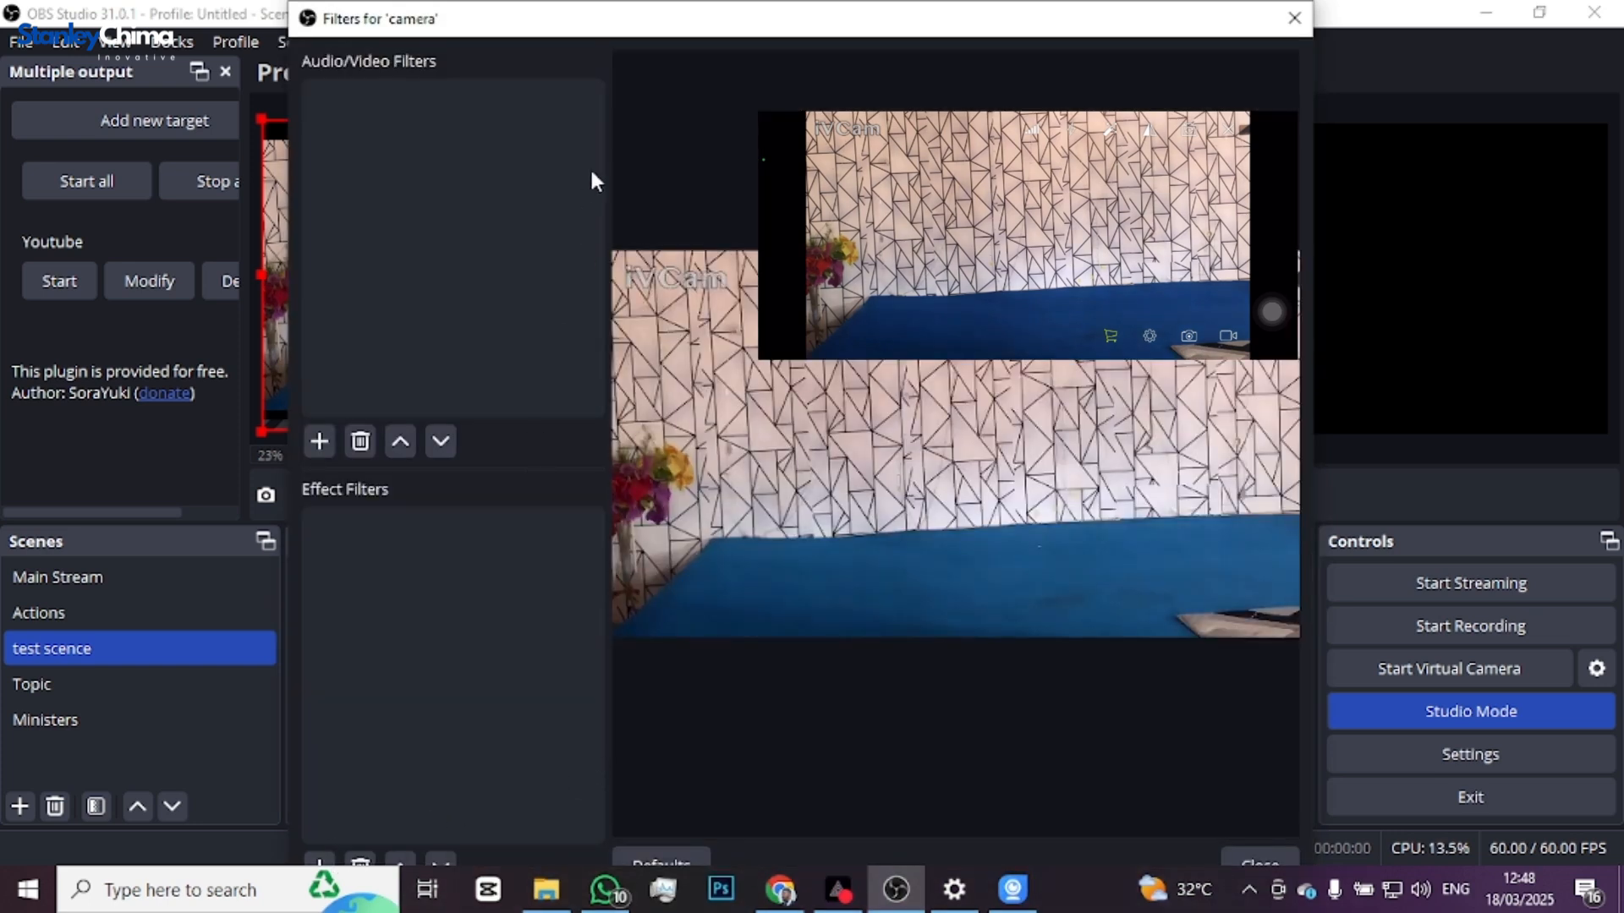
pyautogui.moveTo(647, 2); pyautogui.dragTo(639, 73)
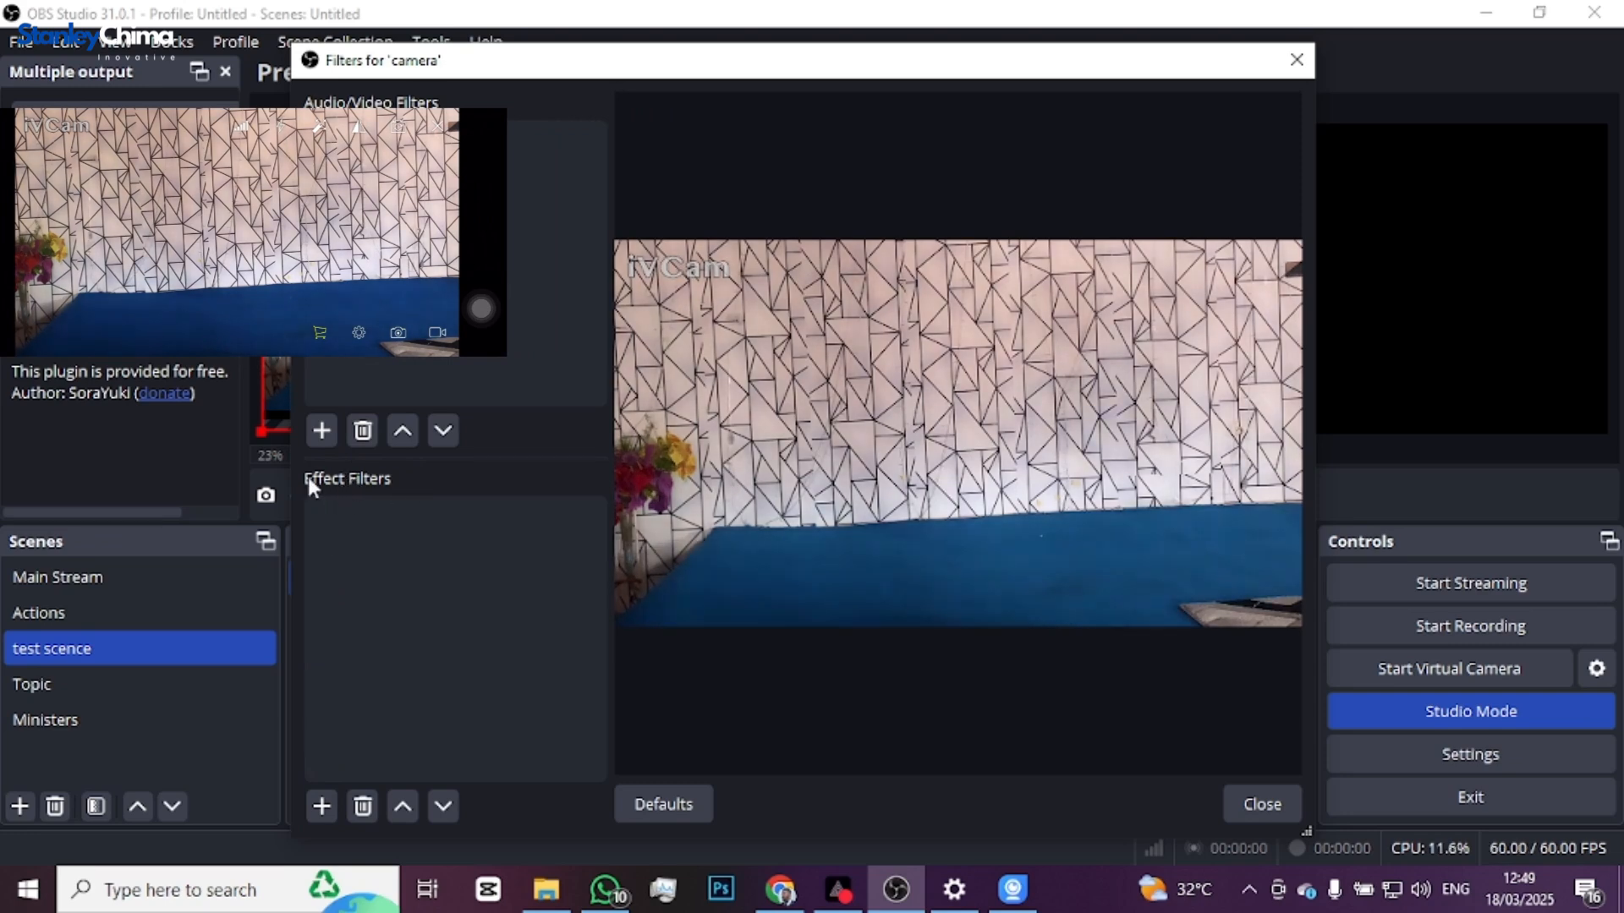
pyautogui.click(328, 812)
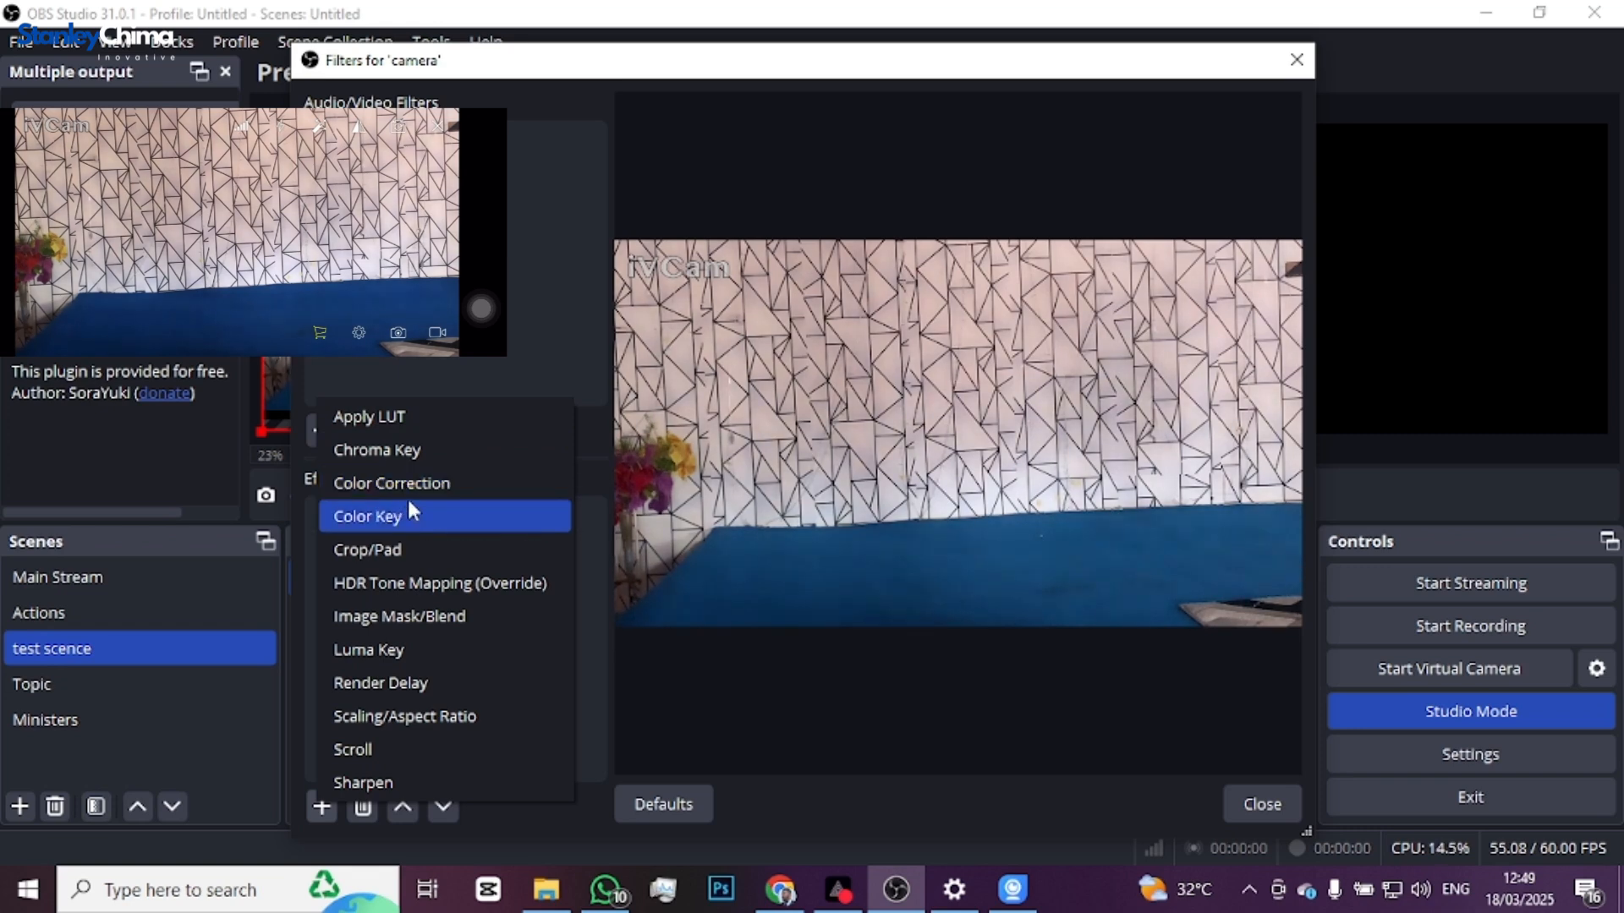
pyautogui.click(447, 481)
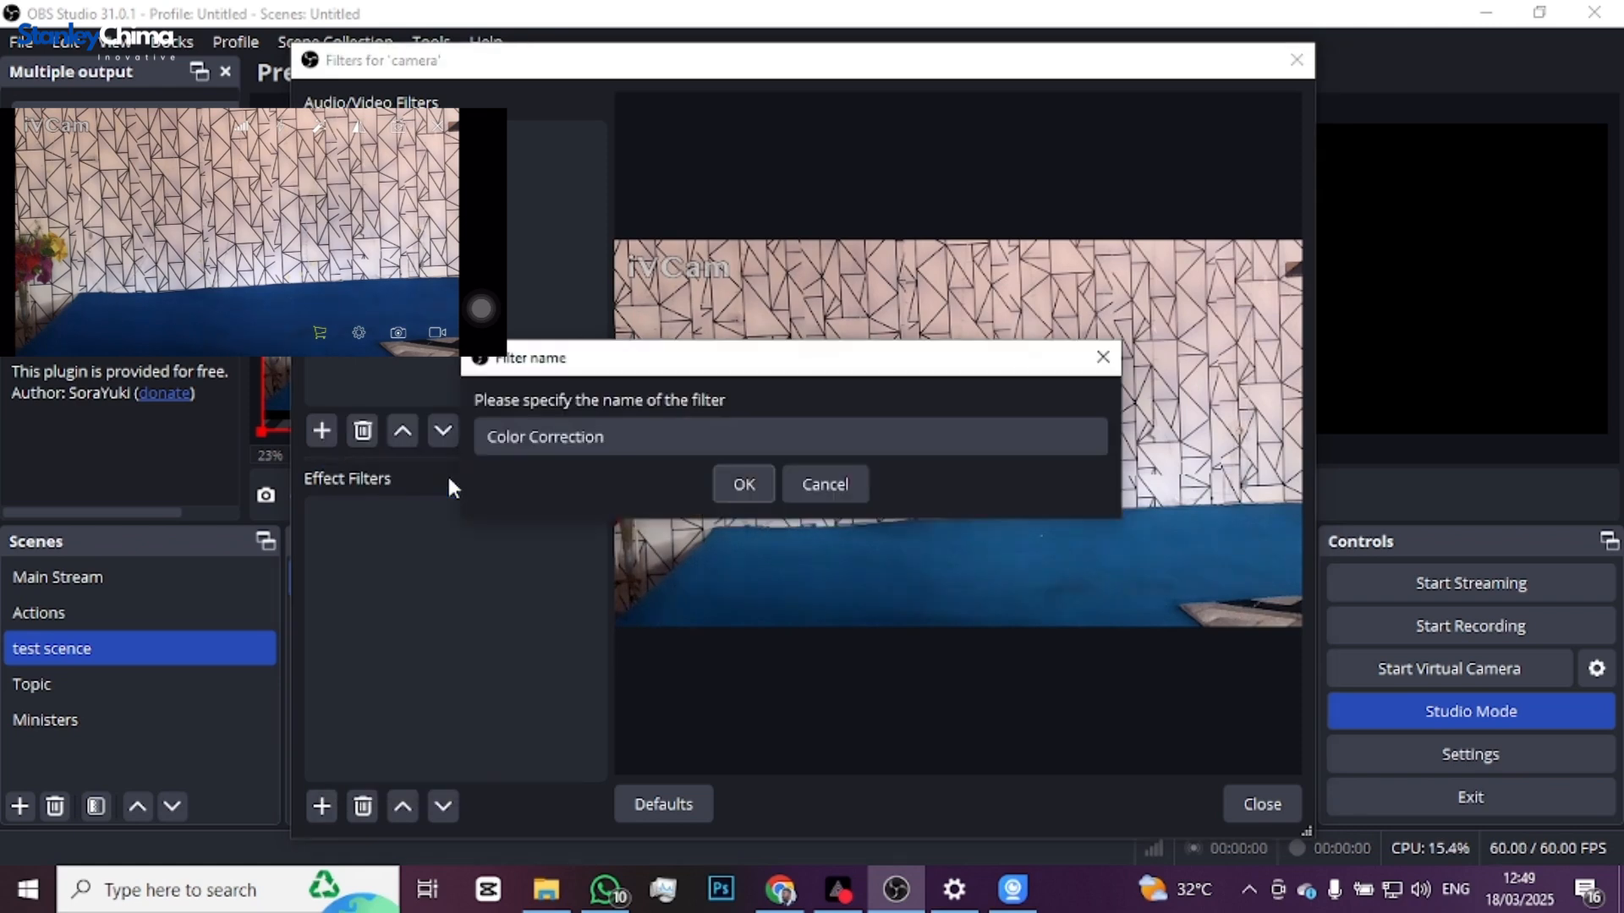
pyautogui.click(727, 483)
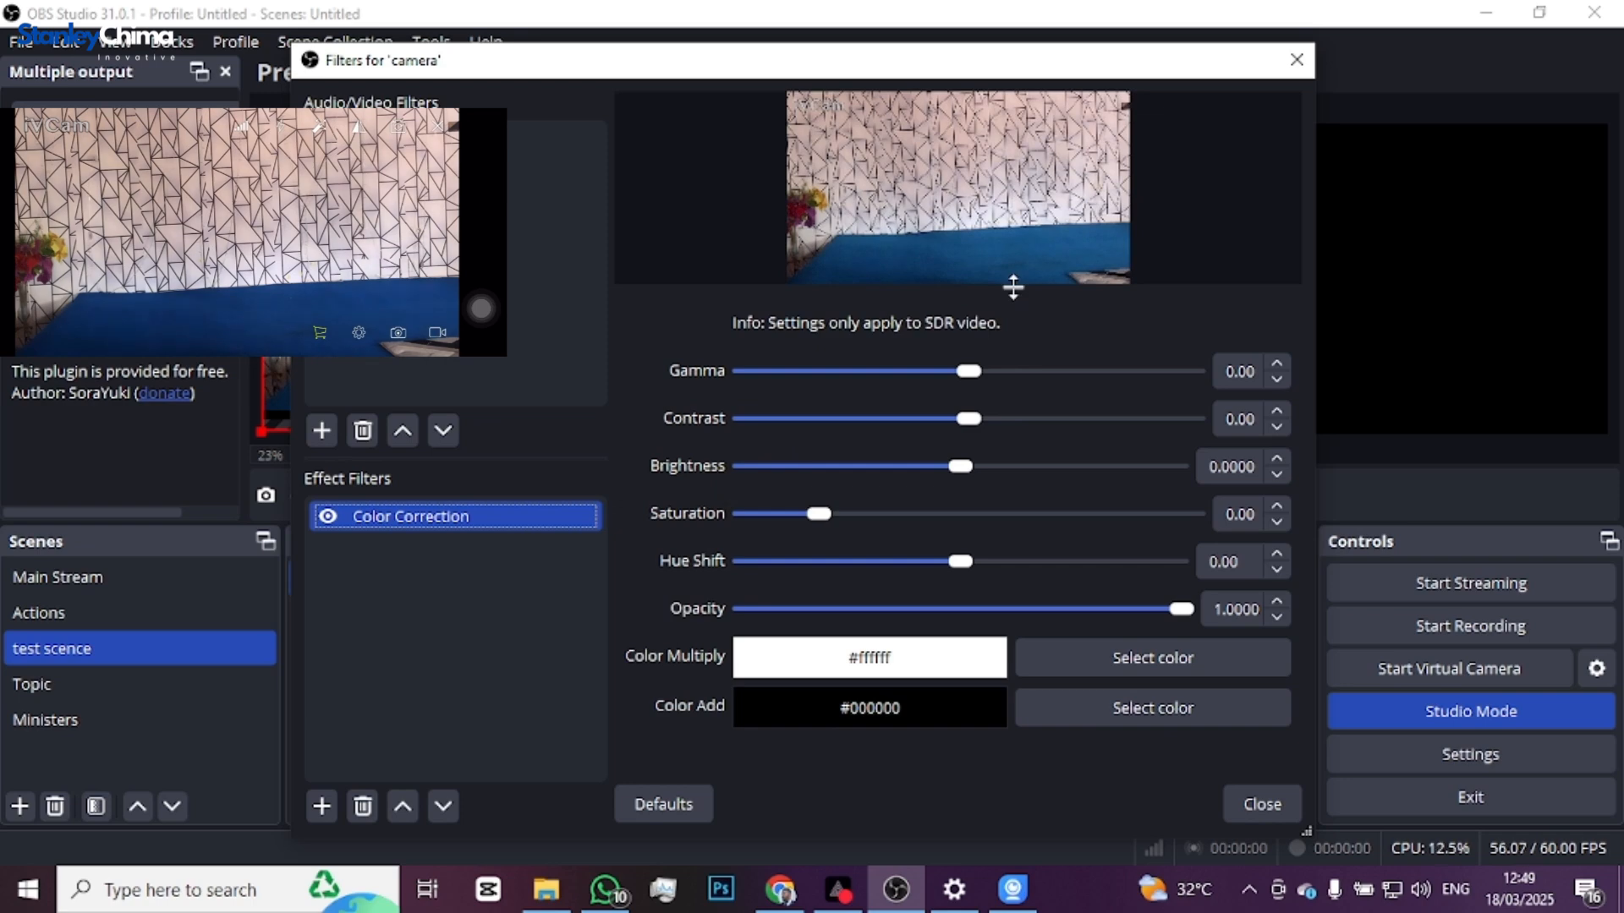
# Step: Enlarge the filter preview and set the camera's Color Correction gamma to 0.08 and contrast to about 0.09
pyautogui.moveTo(1013, 279); pyautogui.dragTo(1018, 409)
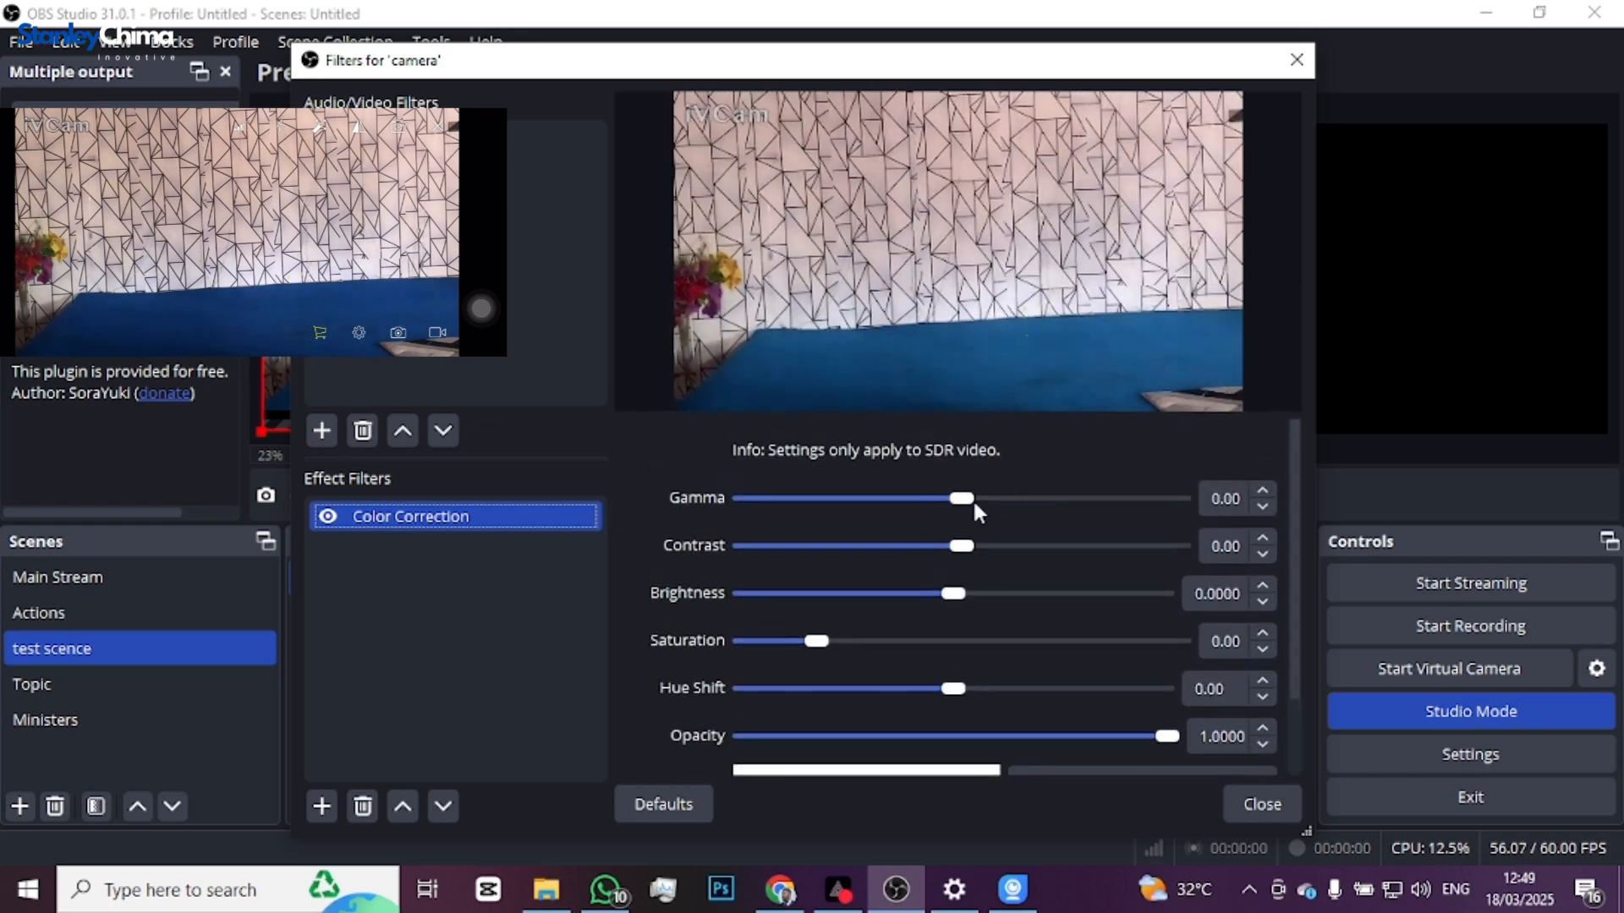
pyautogui.moveTo(964, 500)
pyautogui.mouseDown()
pyautogui.moveTo(1007, 496)
pyautogui.moveTo(918, 501)
pyautogui.moveTo(969, 497)
pyautogui.mouseUp()
pyautogui.click(1240, 497)
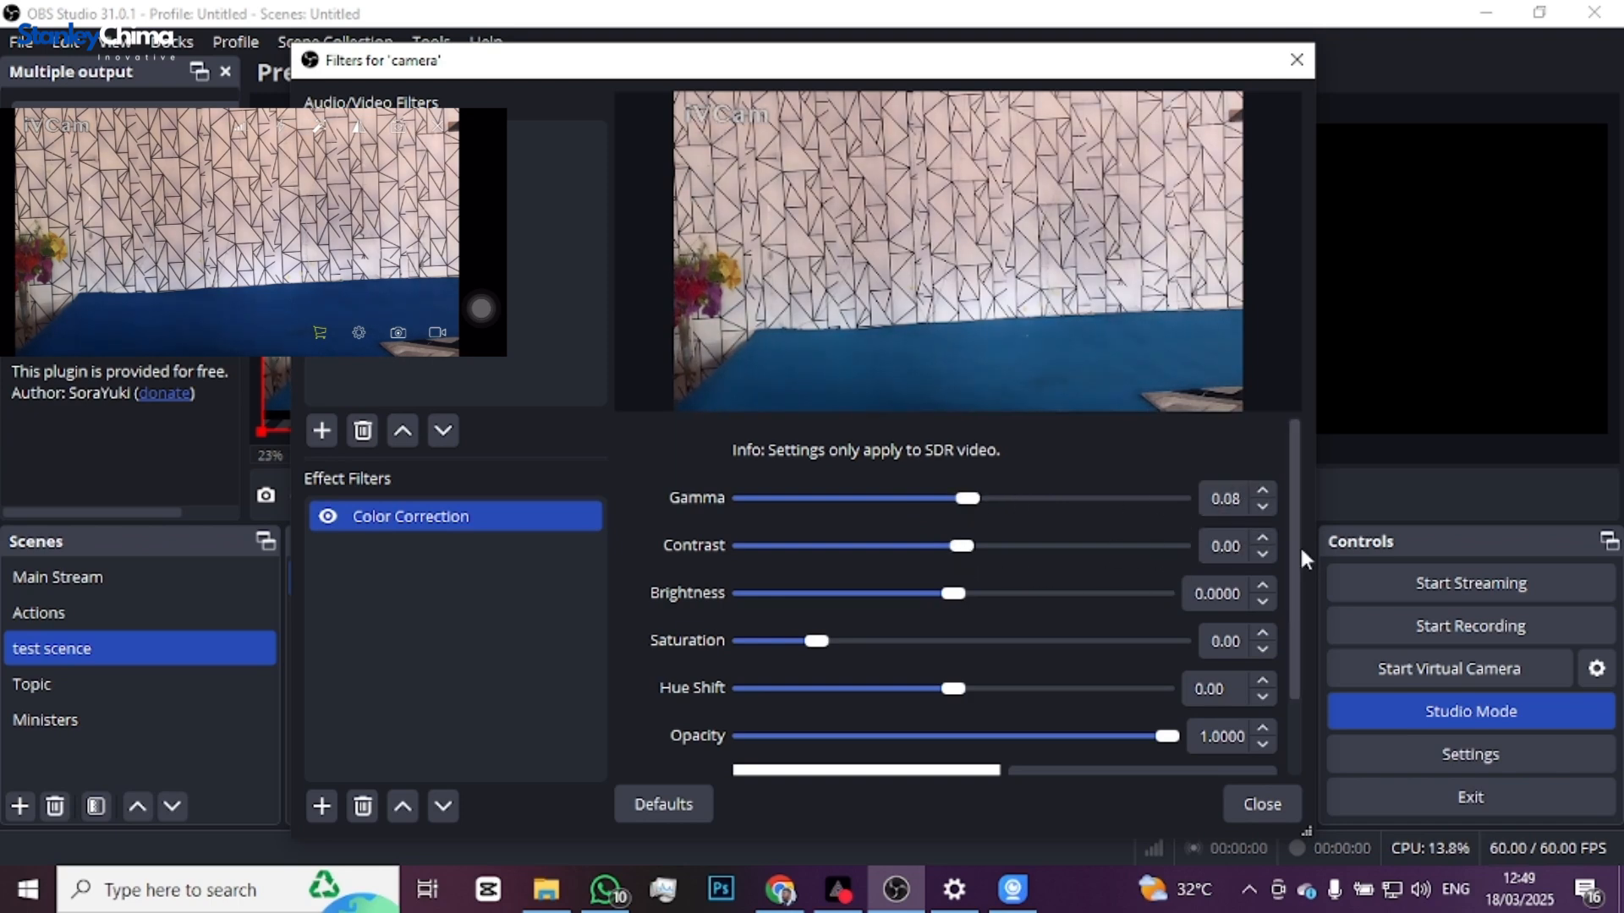
pyautogui.click(1262, 538)
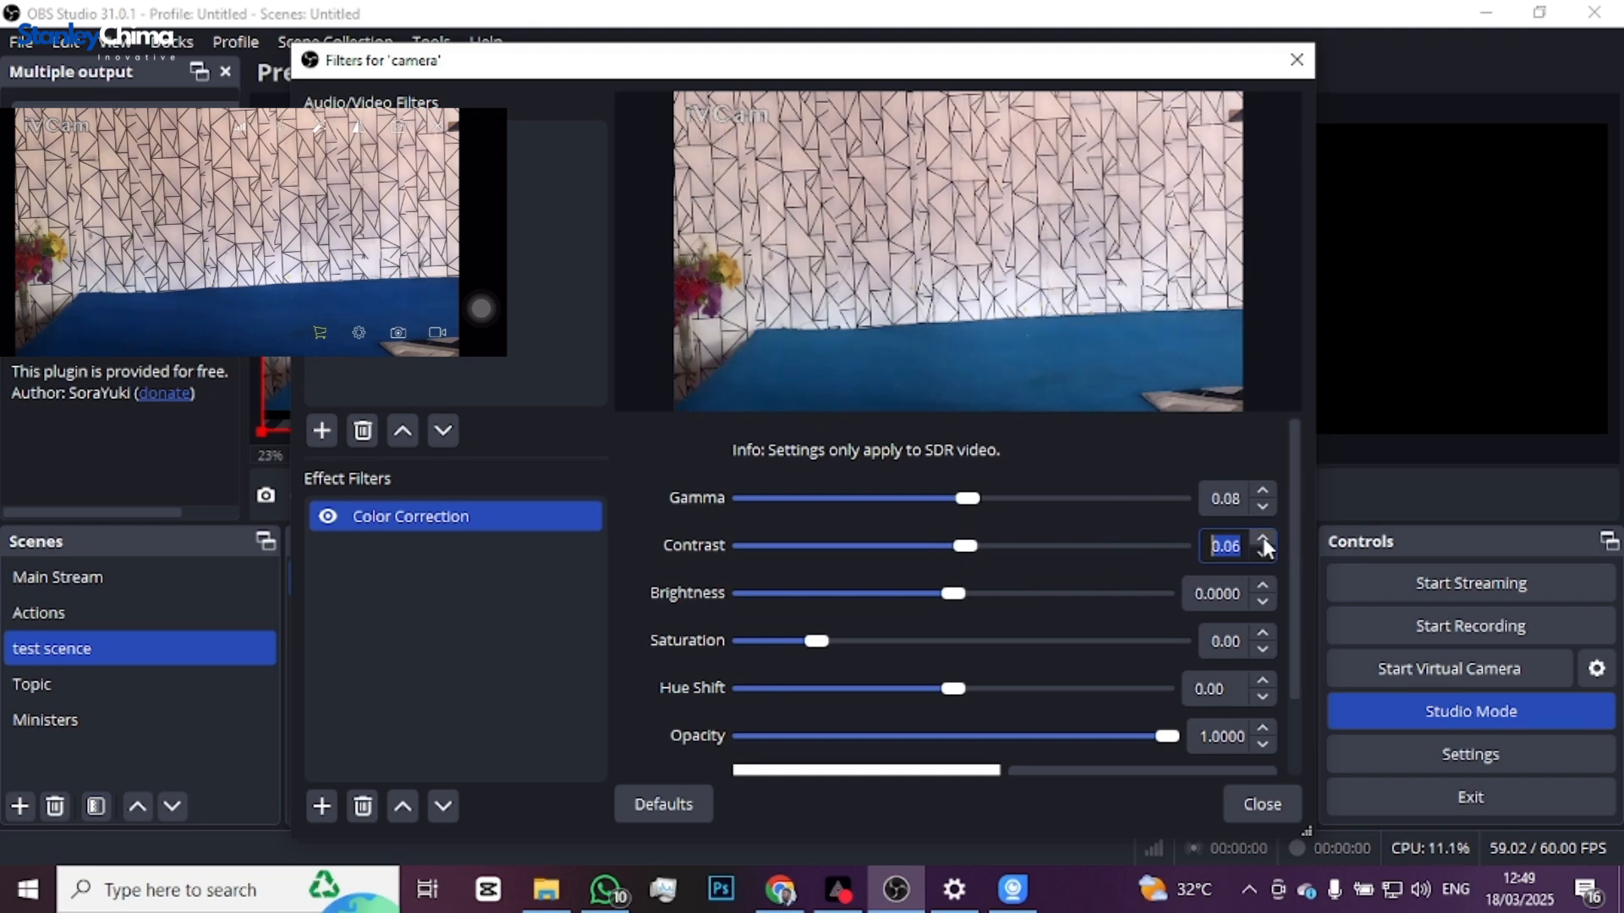
pyautogui.click(1261, 553)
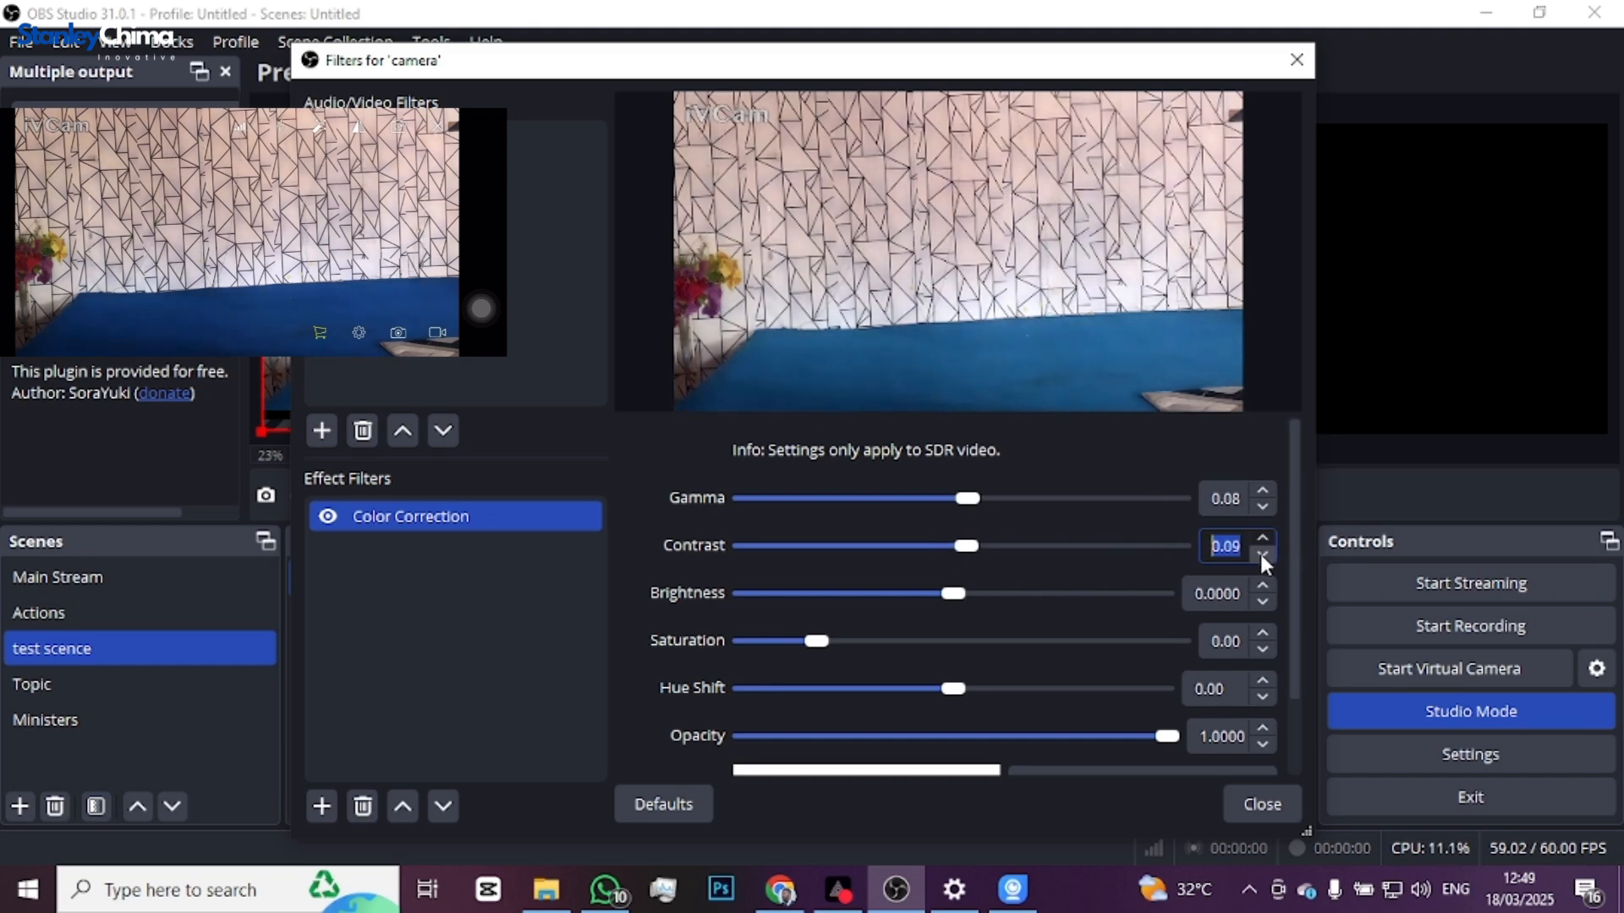
# Step: Raise the brightness of the camera's Color Correction filter to 0.0012
pyautogui.click(1262, 538)
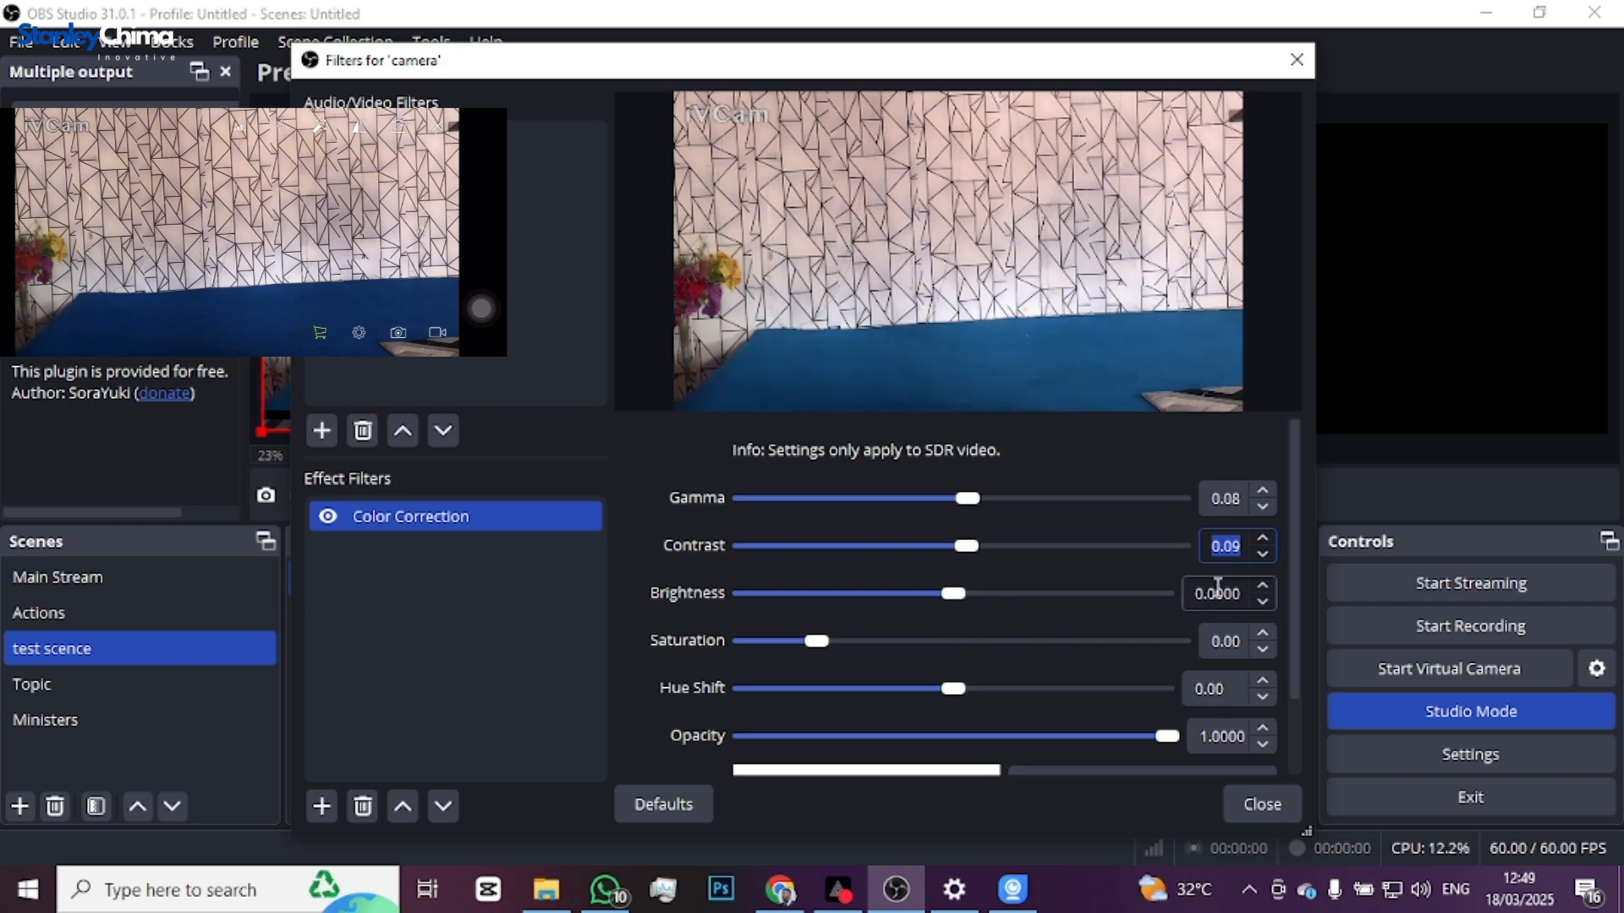
pyautogui.click(1262, 584)
pyautogui.click(1261, 585)
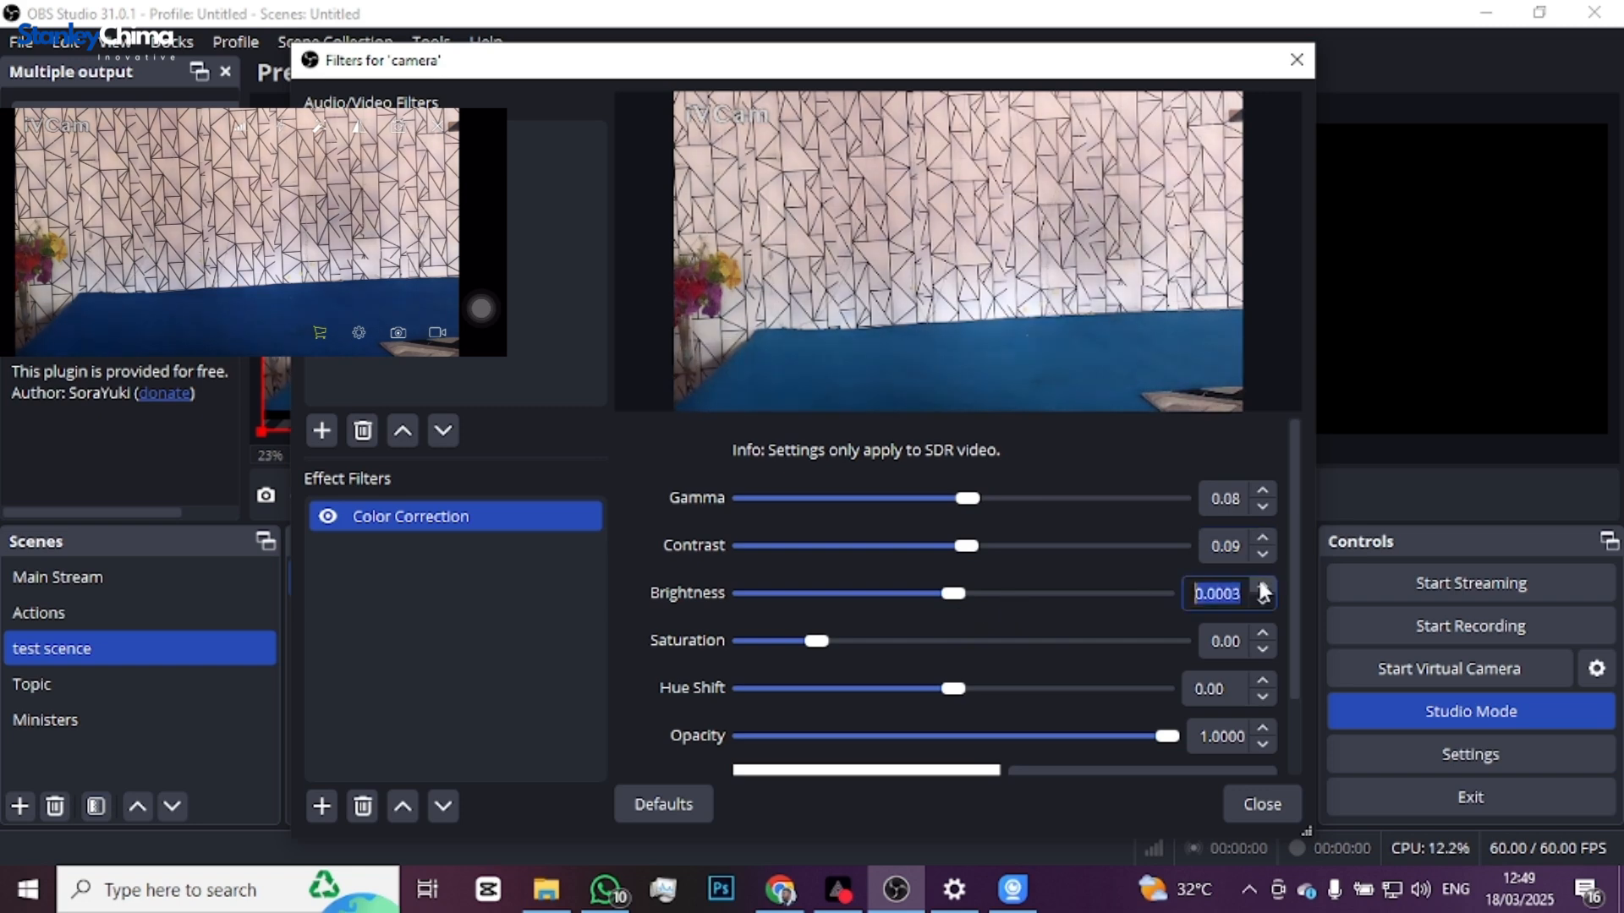
pyautogui.click(1262, 585)
pyautogui.click(1261, 584)
pyautogui.click(1261, 584)
pyautogui.click(1262, 585)
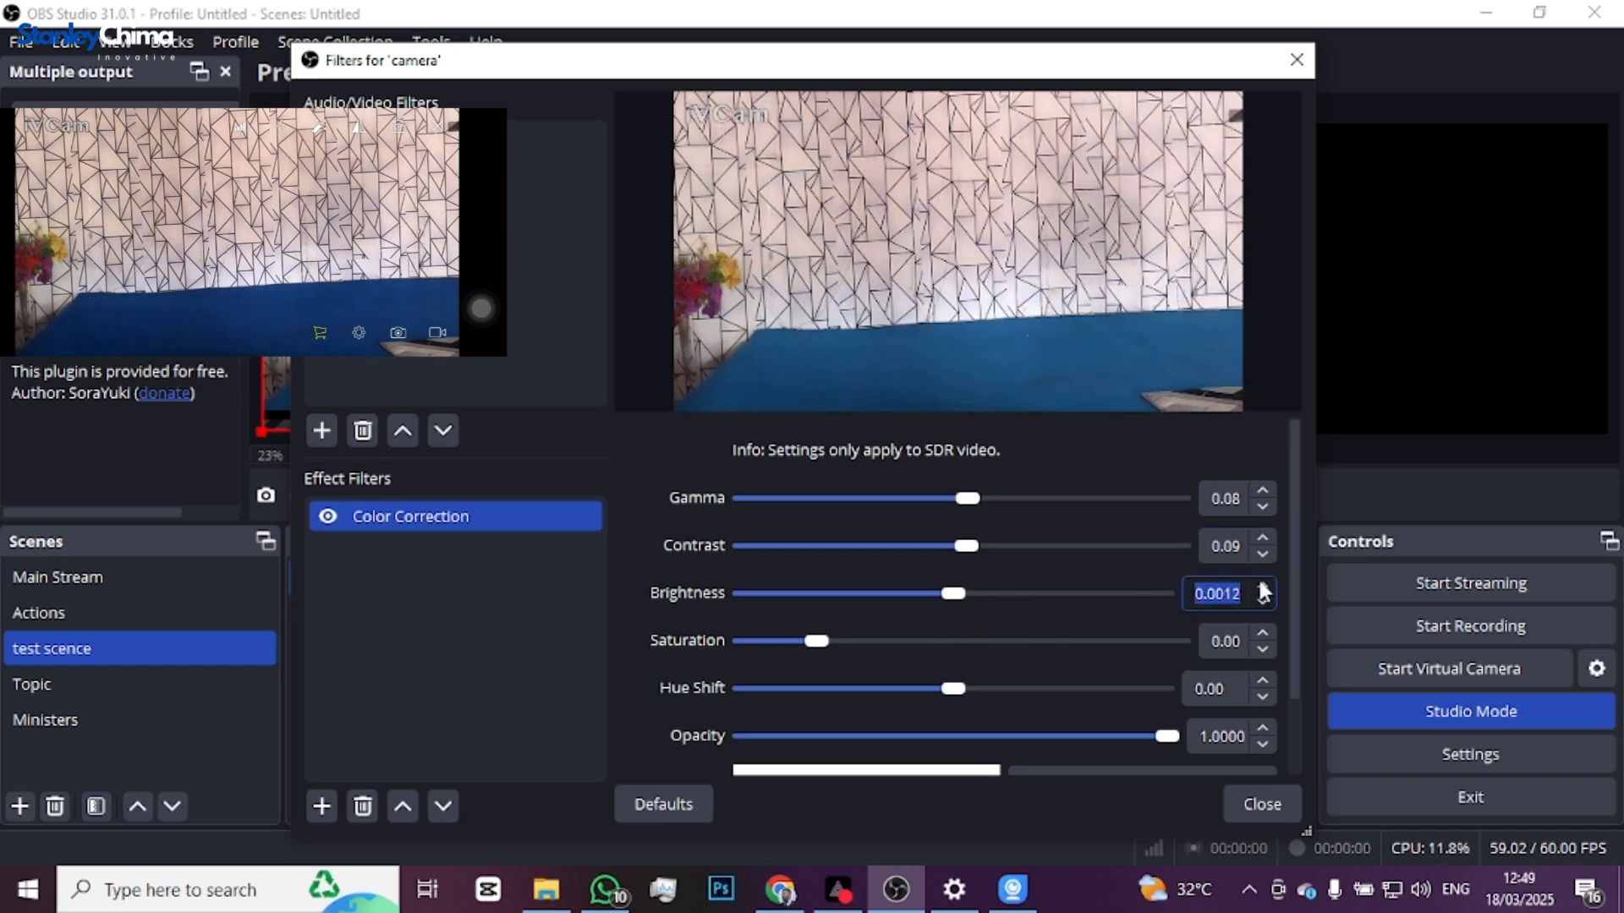
pyautogui.click(1262, 584)
pyautogui.click(1262, 584)
# Step: Compare the camera image with Color Correction disabled and enabled, and set the filter's saturation to 0.03
pyautogui.click(327, 516)
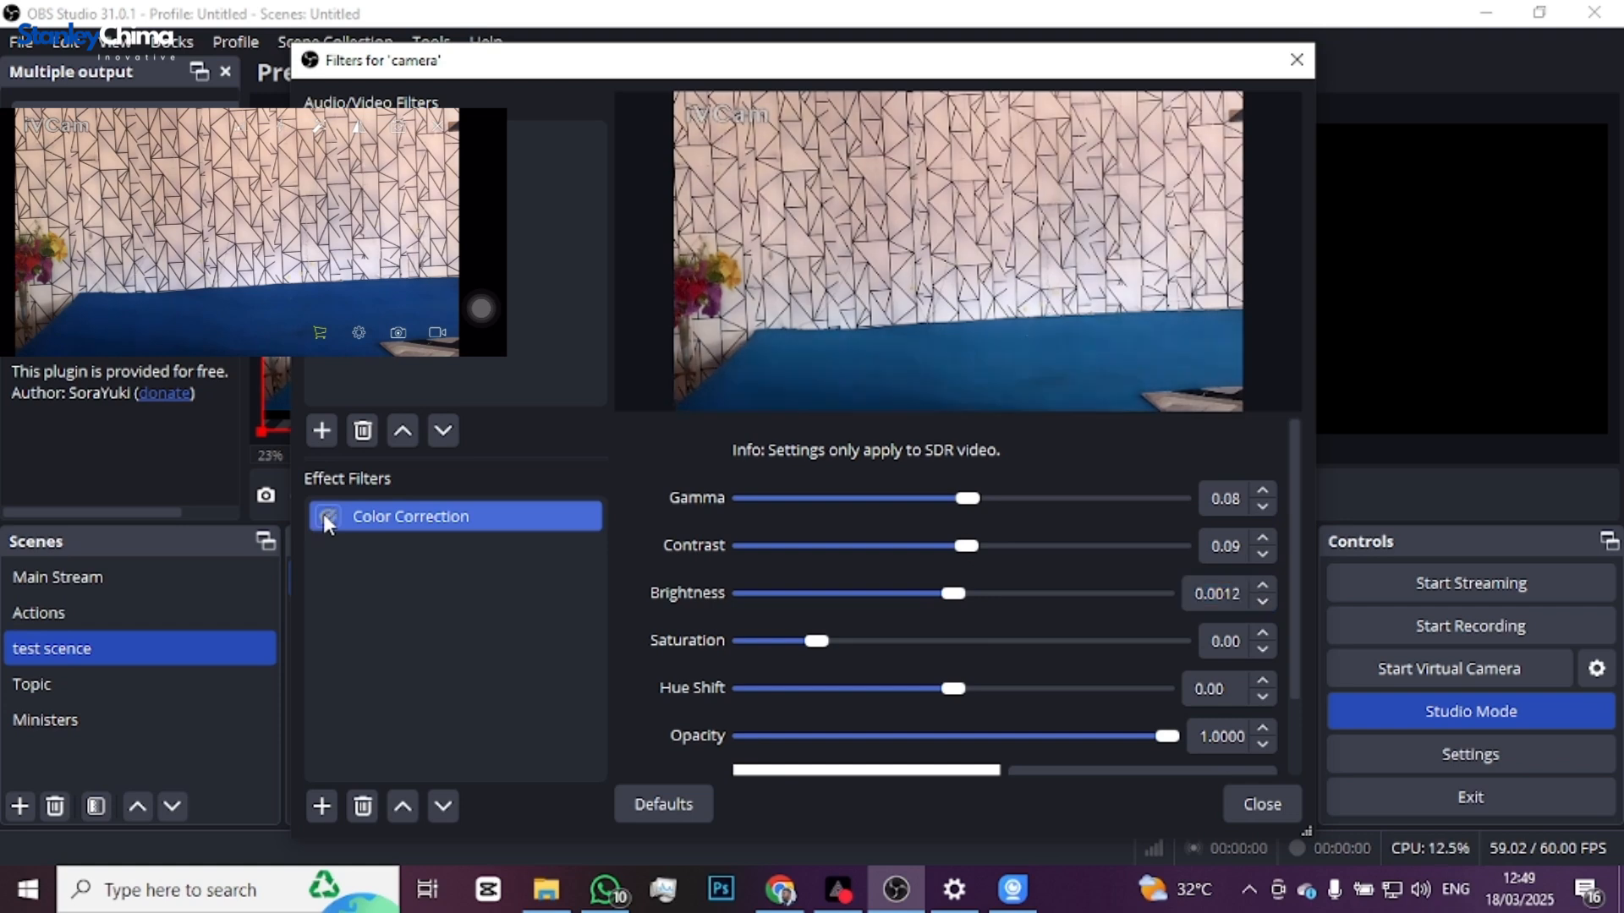
pyautogui.click(326, 517)
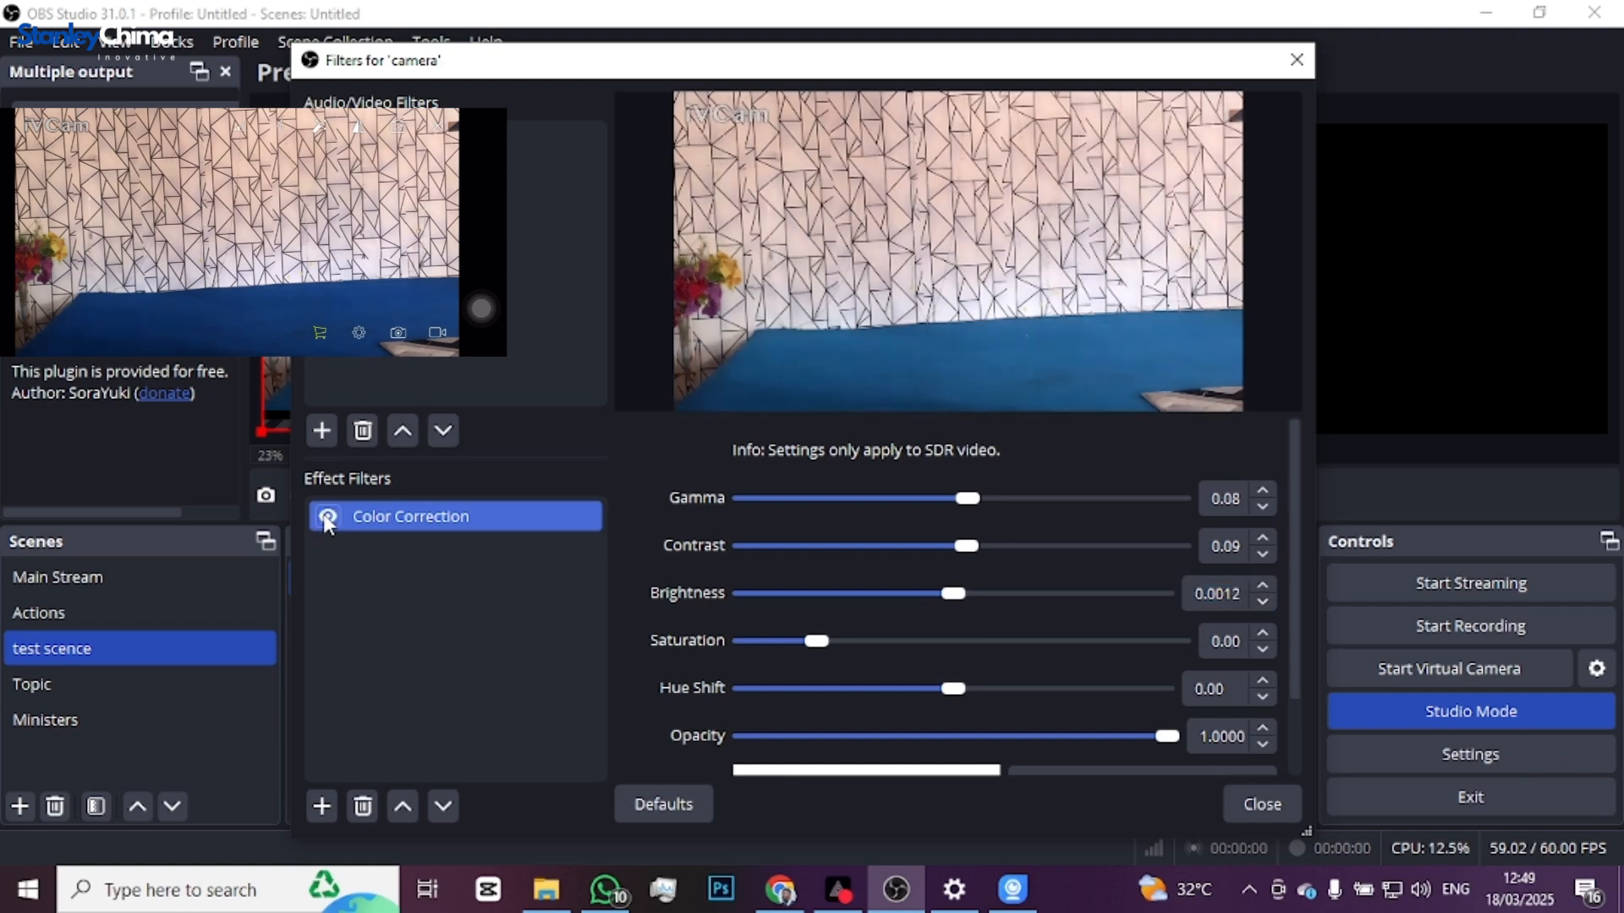
pyautogui.click(1262, 634)
pyautogui.click(1262, 634)
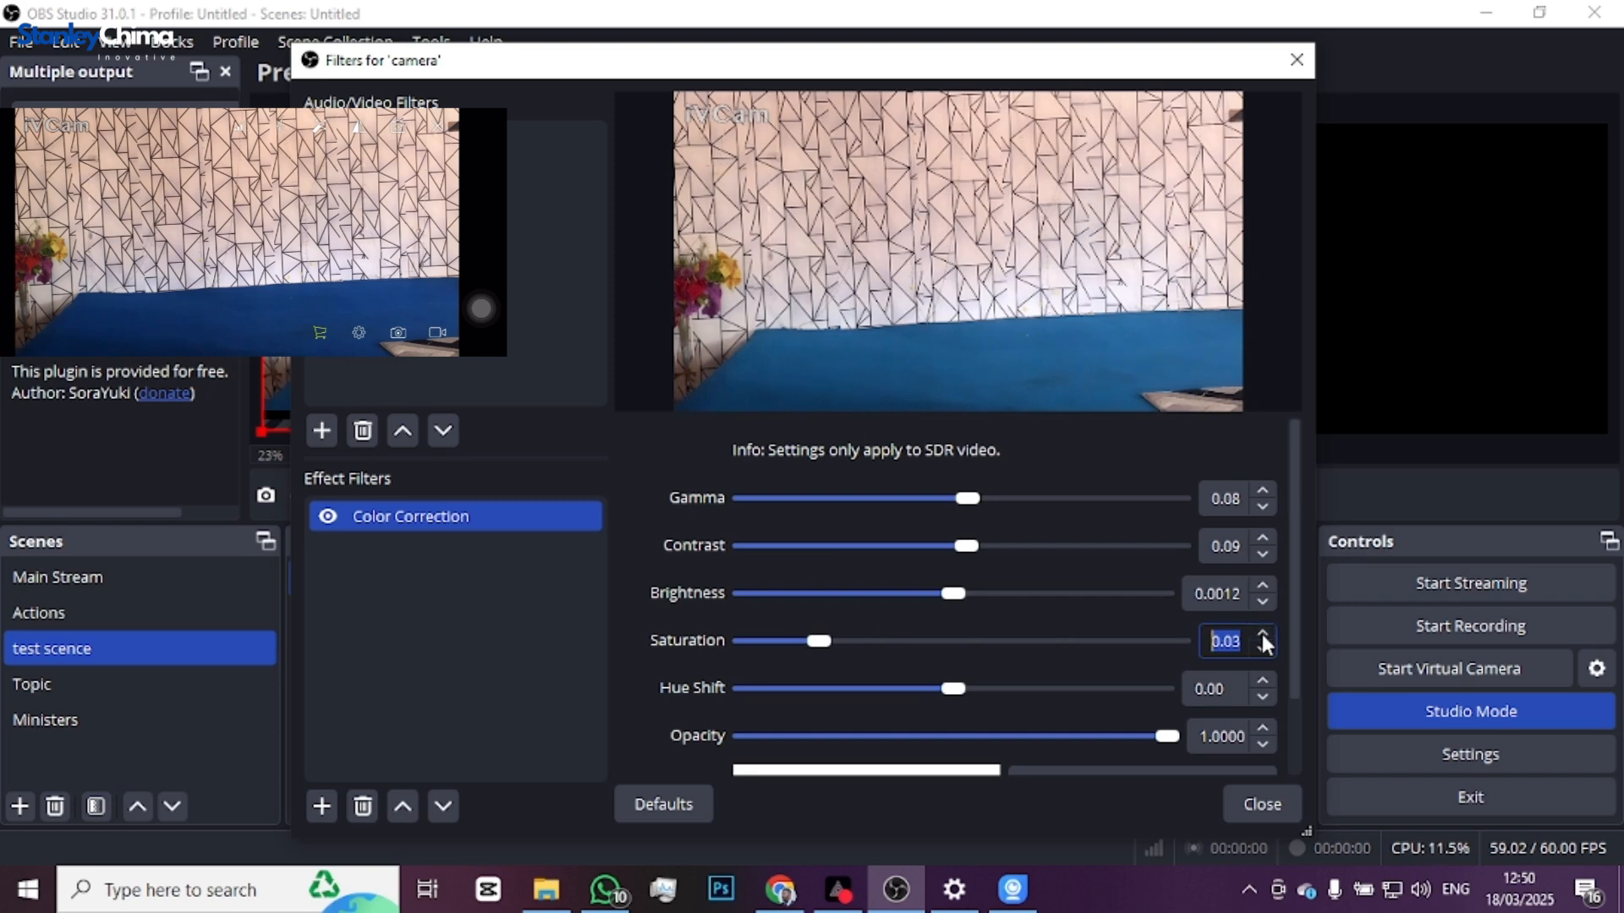
pyautogui.scroll(-2, 1010, 672)
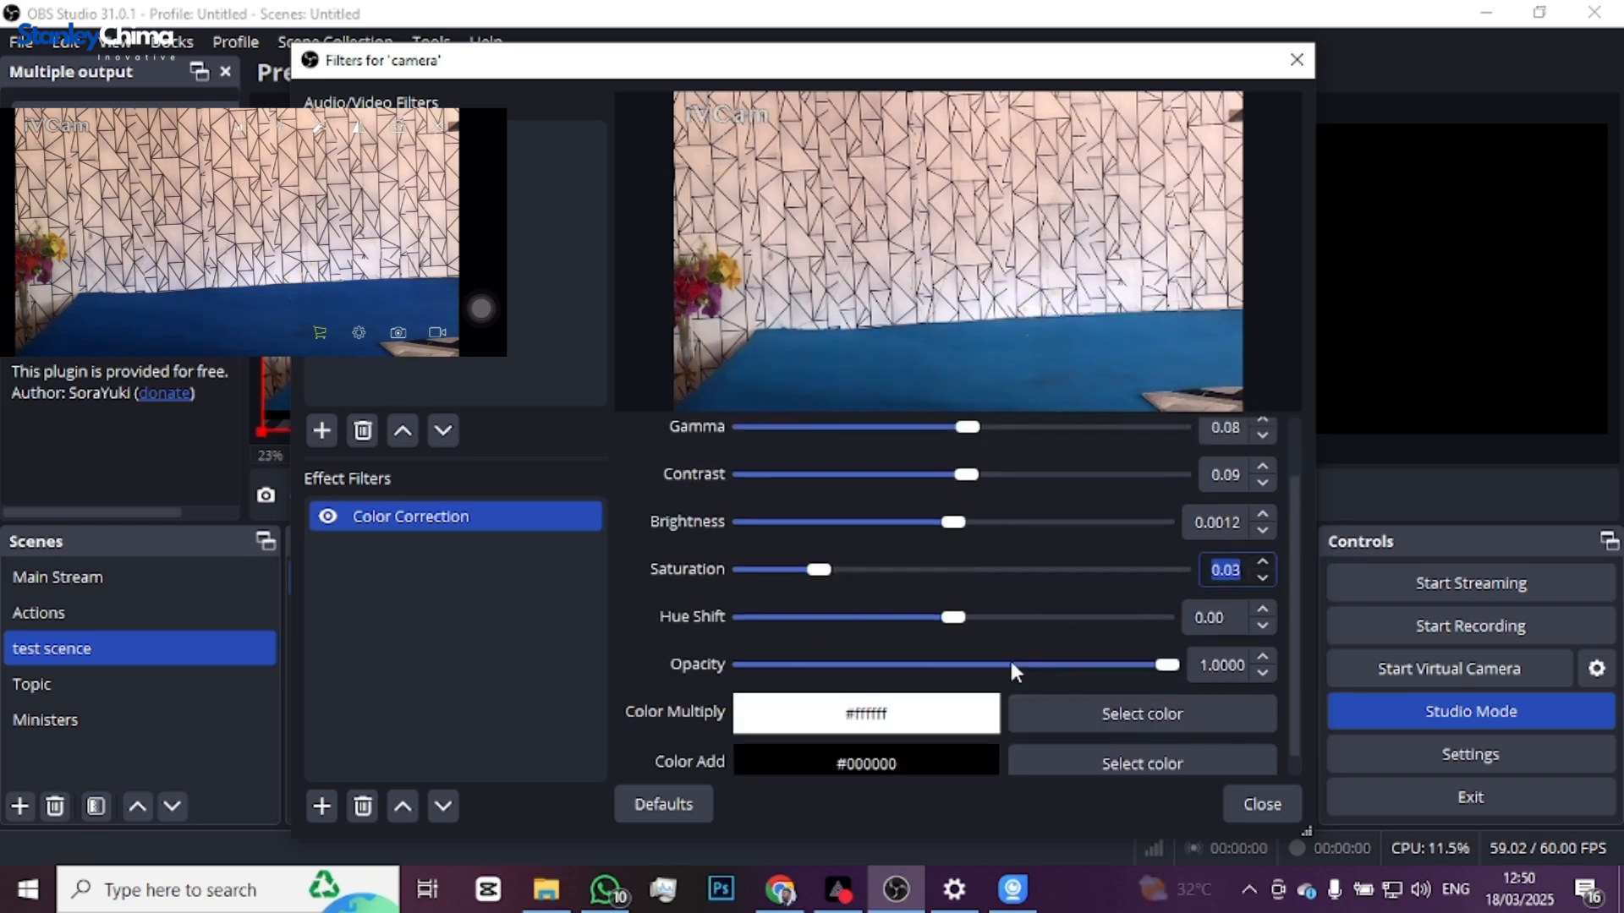
pyautogui.scroll(2, 1010, 665)
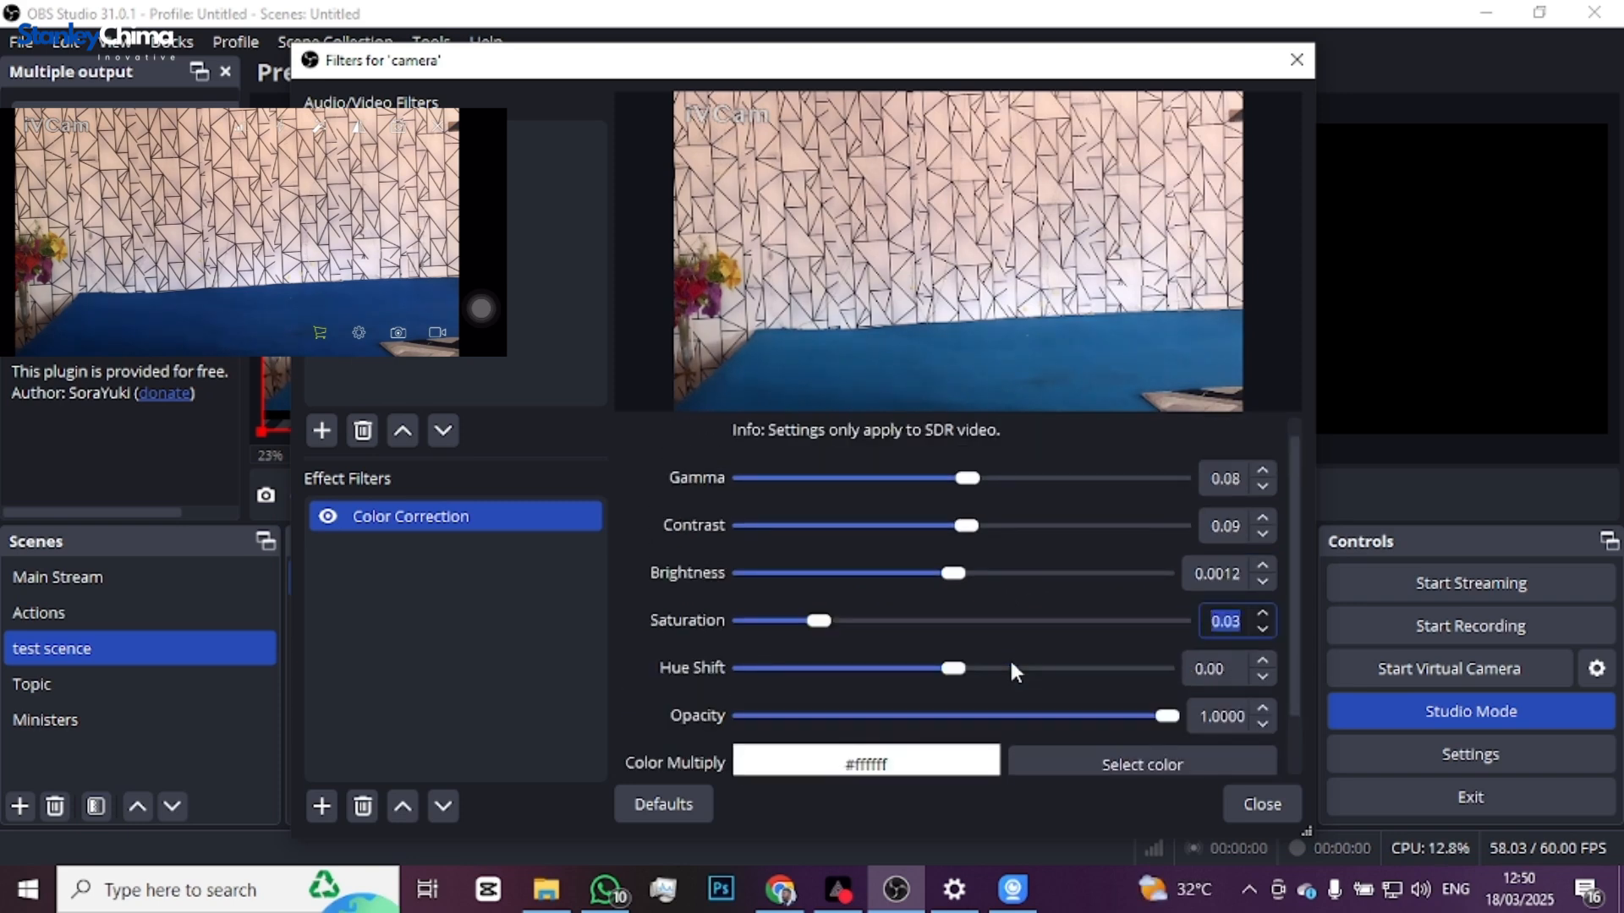
pyautogui.scroll(1, 1012, 665)
# Step: Add a Color Key effect filter to the camera source, keeping its default name
pyautogui.click(389, 589)
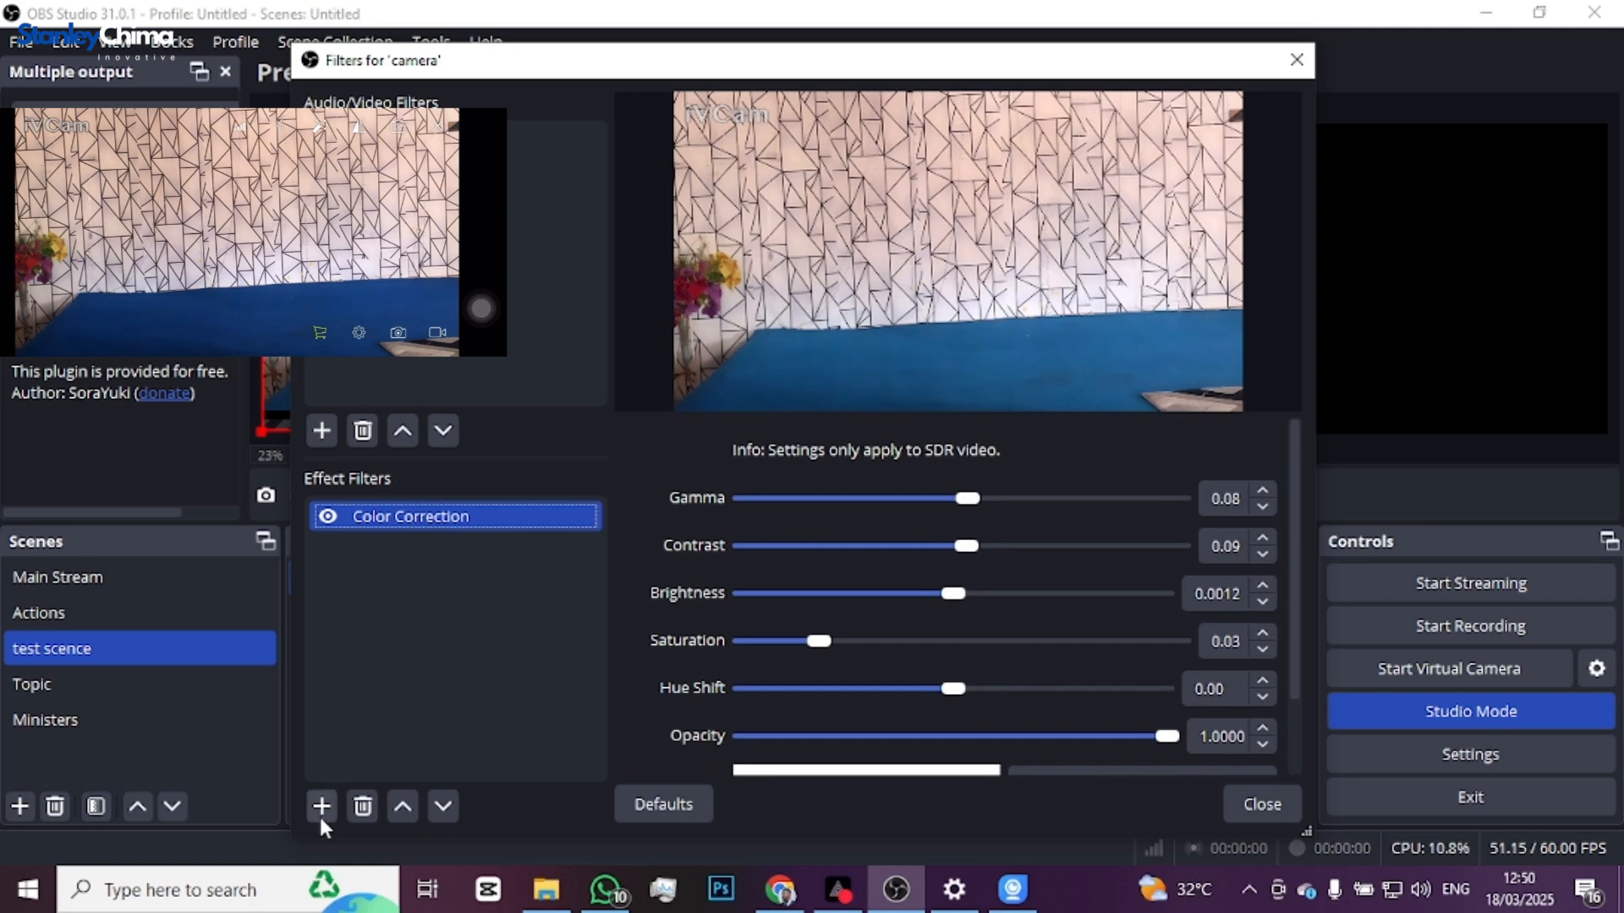
pyautogui.click(321, 806)
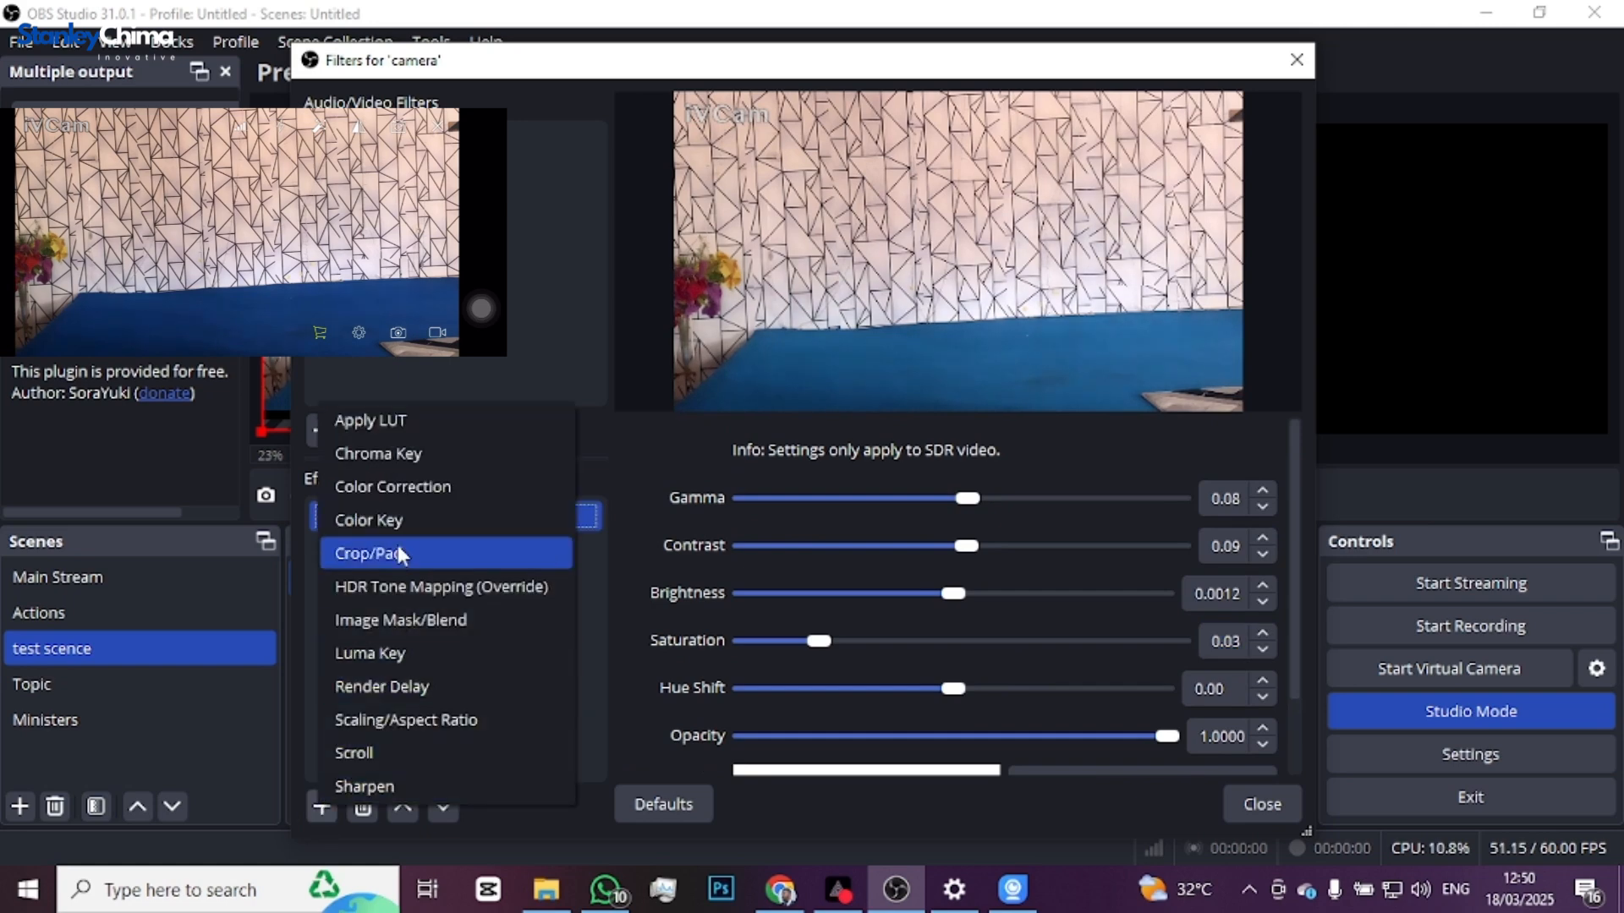
pyautogui.click(407, 521)
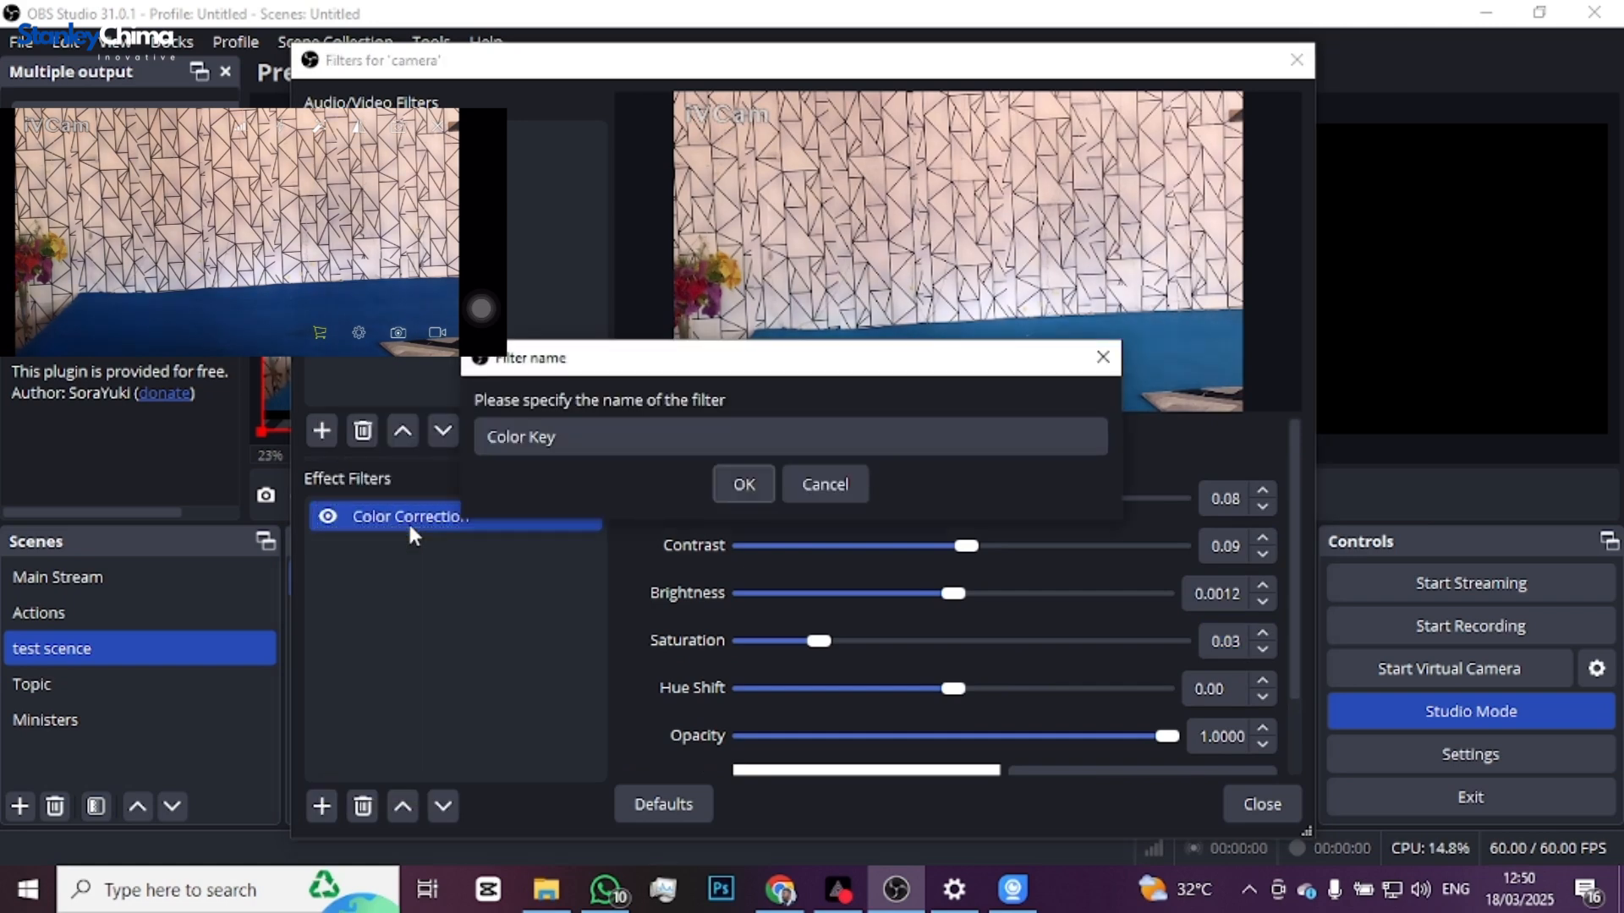
pyautogui.click(755, 481)
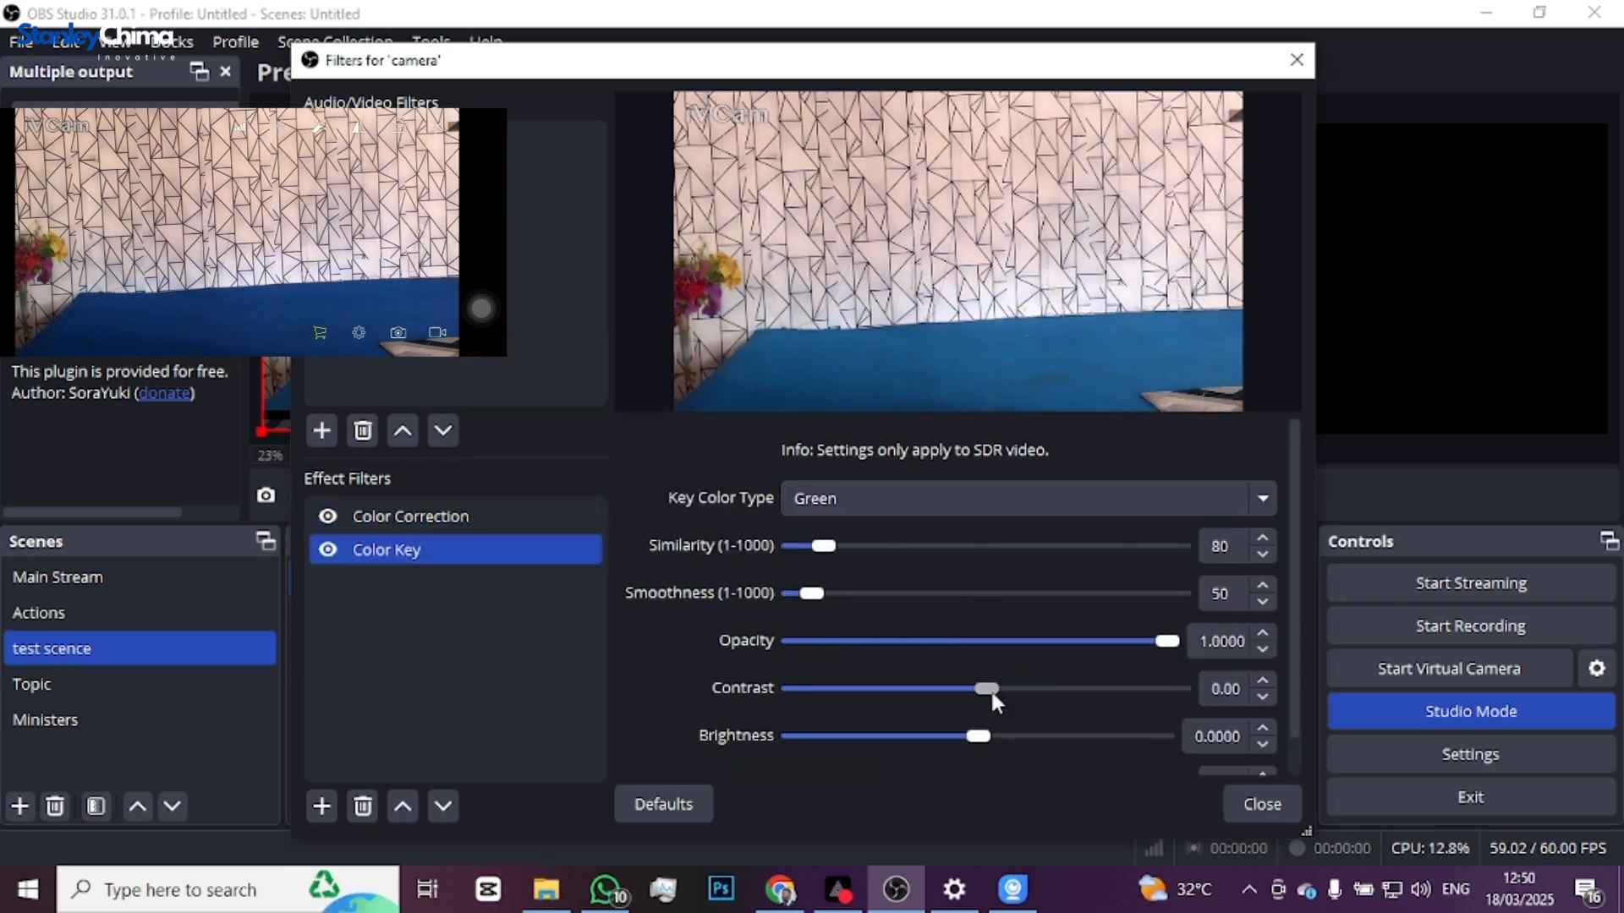
# Step: Set the Color Key filter's contrast to about 0.11, brightness to about -0.0032, smoothness to about 739 and similarity to about 109
pyautogui.moveTo(991, 689); pyautogui.dragTo(985, 743)
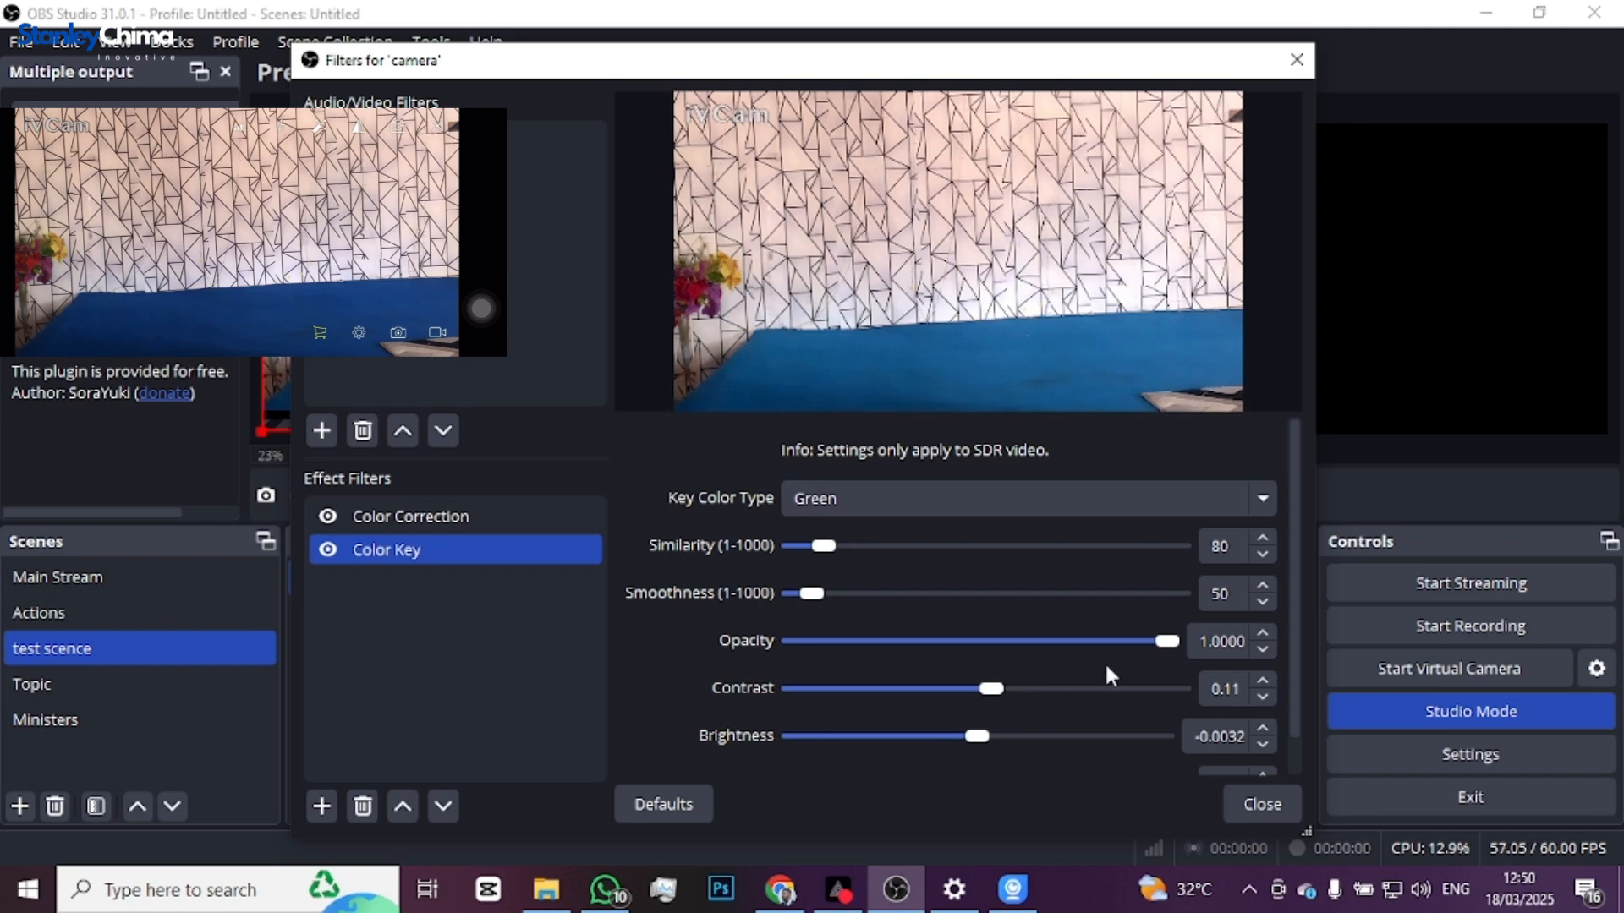
pyautogui.moveTo(811, 593); pyautogui.dragTo(1076, 641)
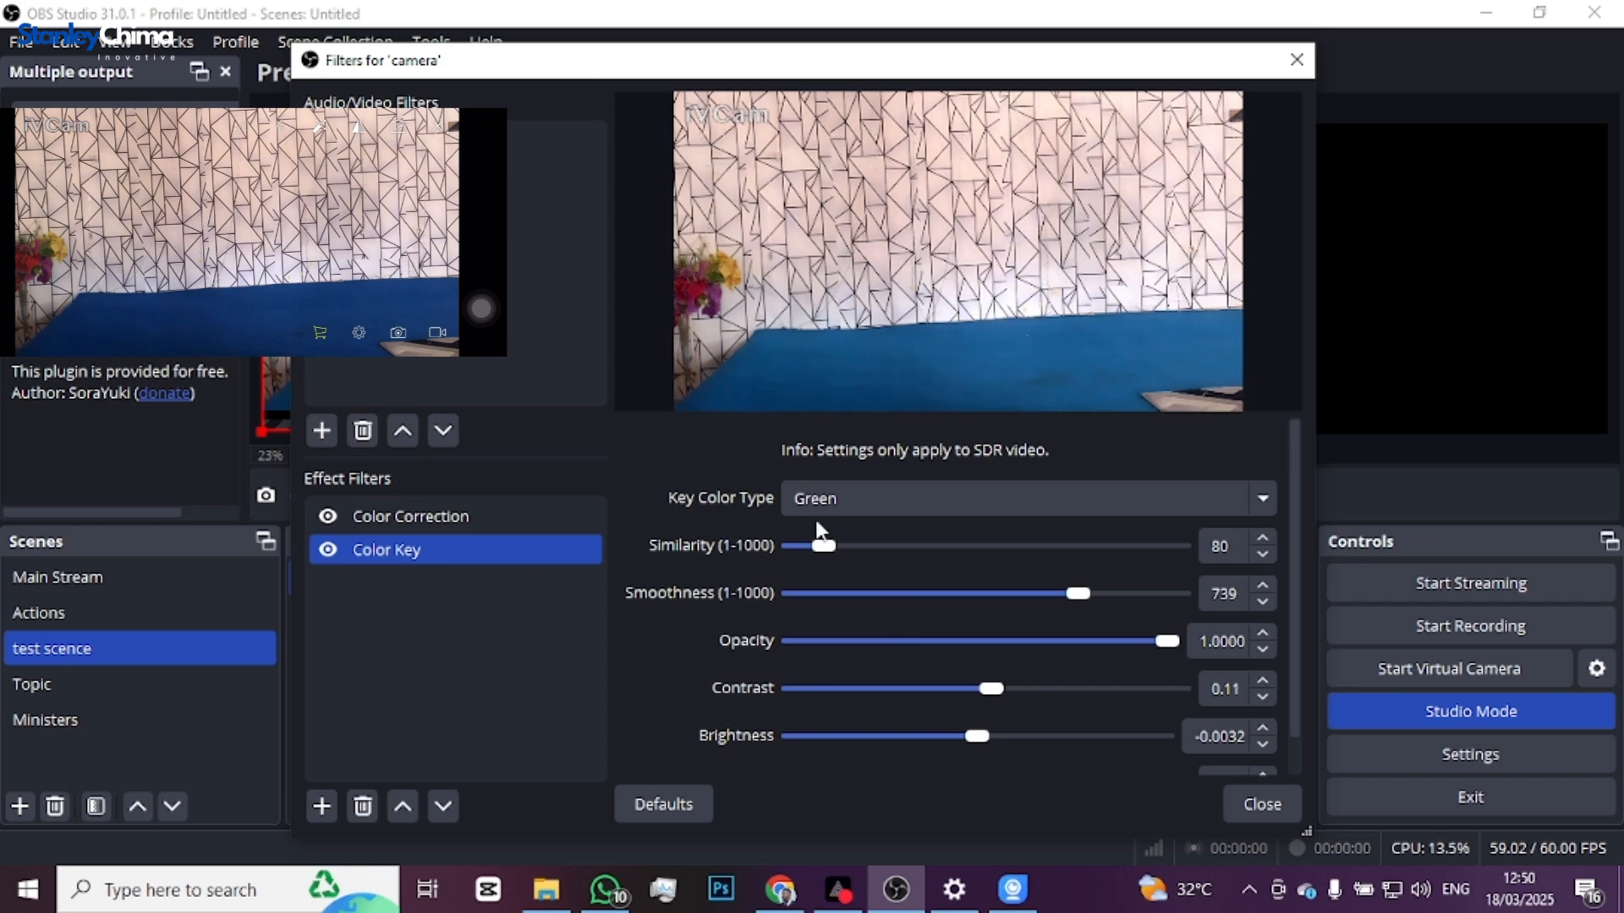
pyautogui.moveTo(825, 547); pyautogui.dragTo(837, 579)
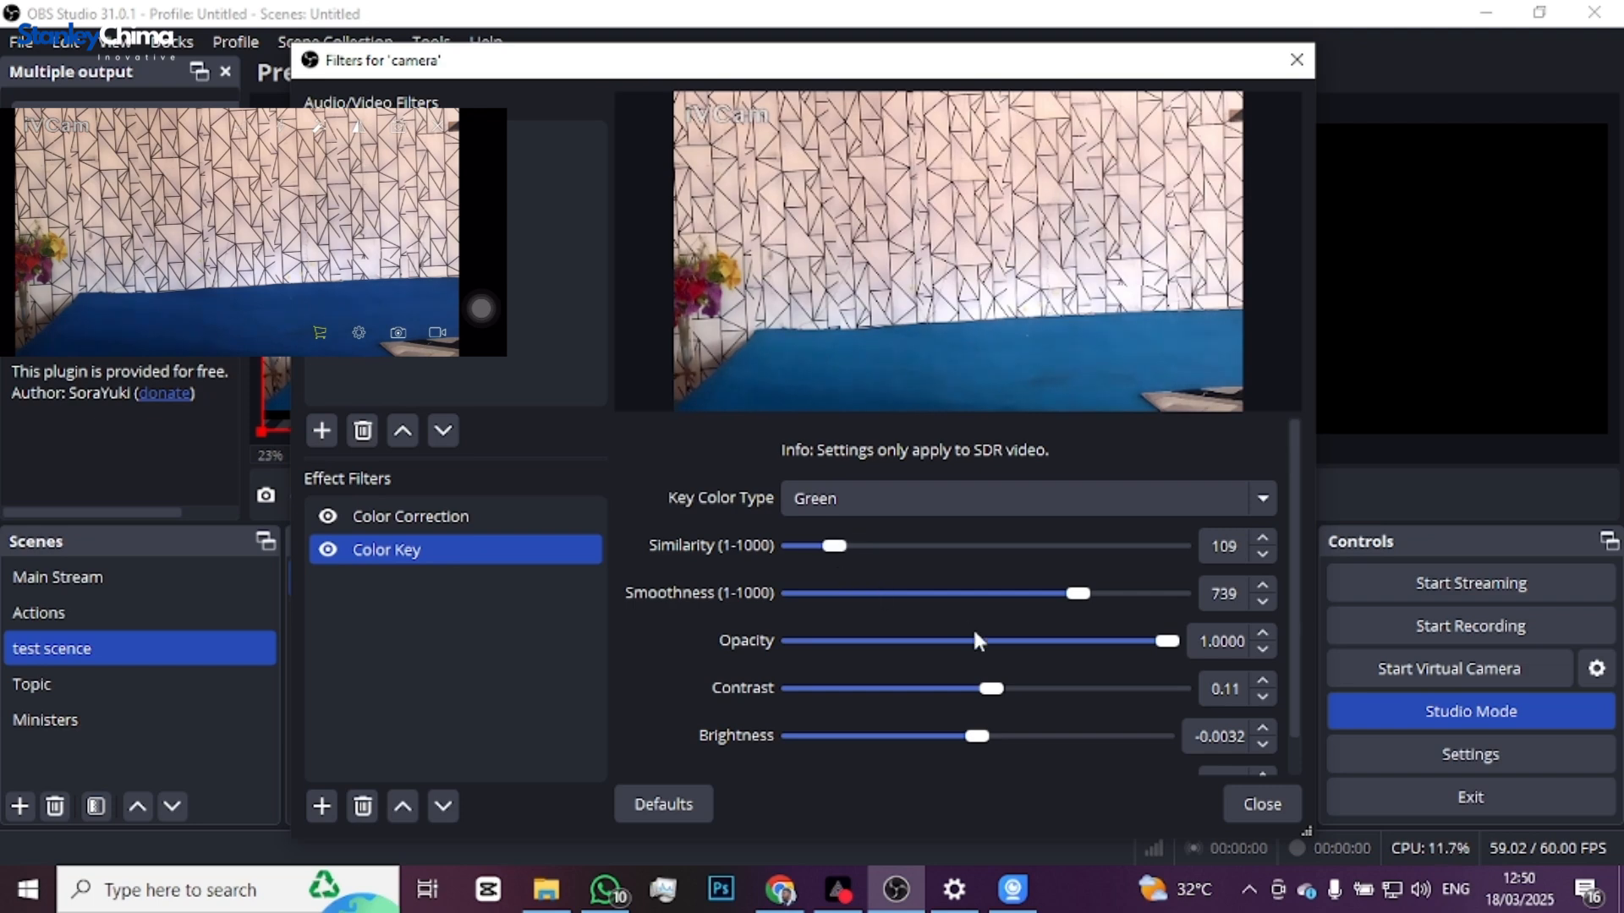
# Step: Add a Crop/Pad effect filter with its default name to the camera source and disable it
pyautogui.click(313, 805)
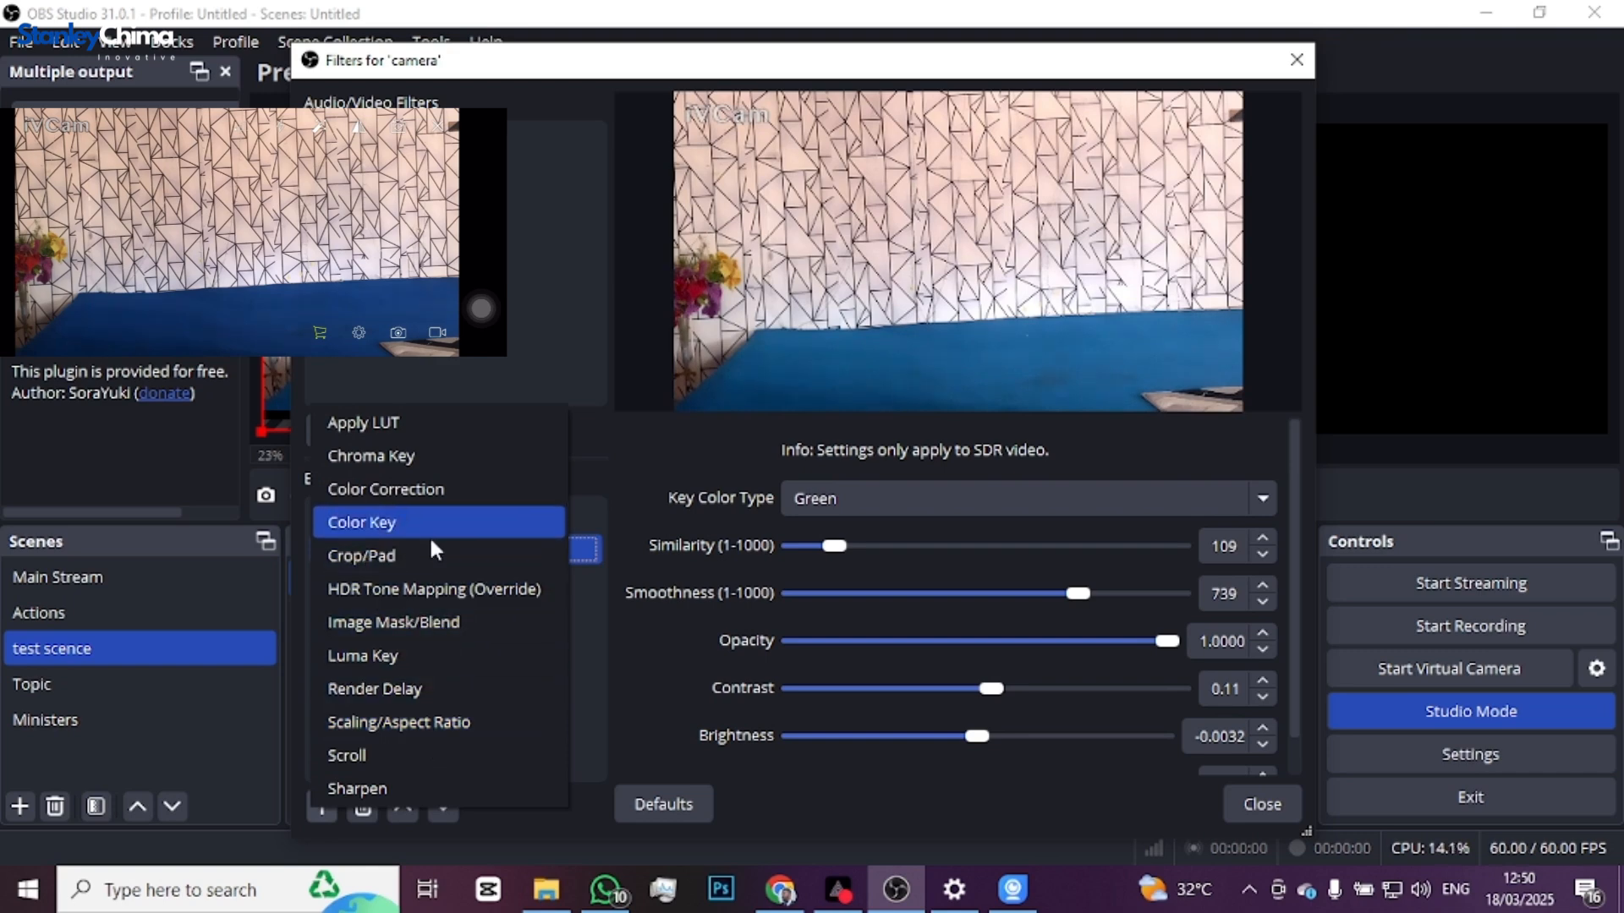
pyautogui.click(396, 555)
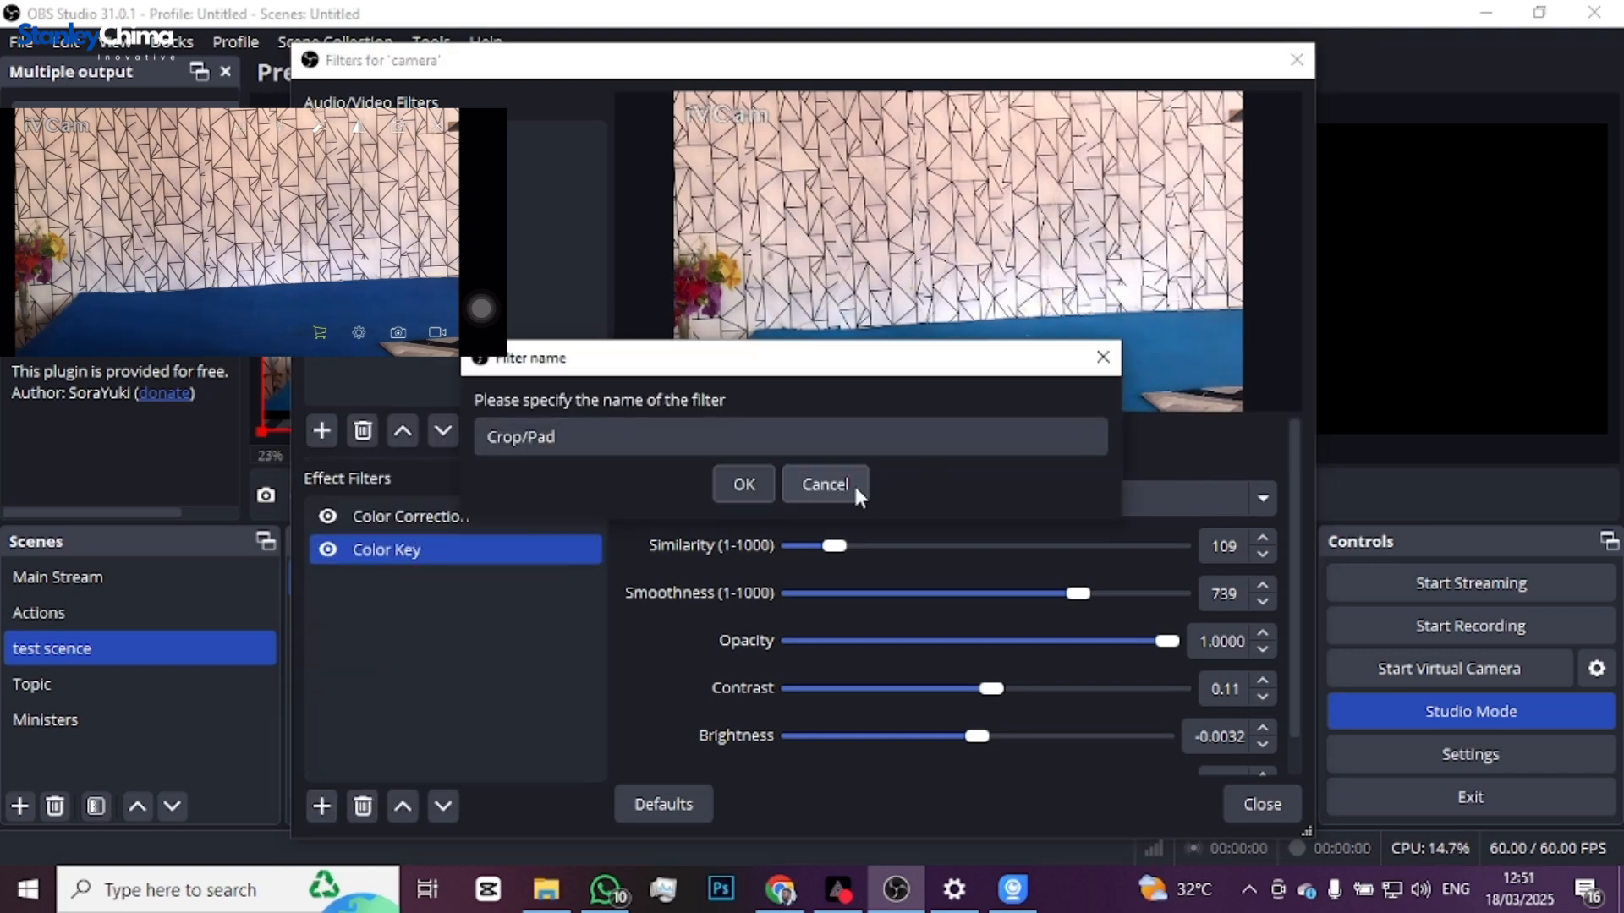
pyautogui.click(739, 479)
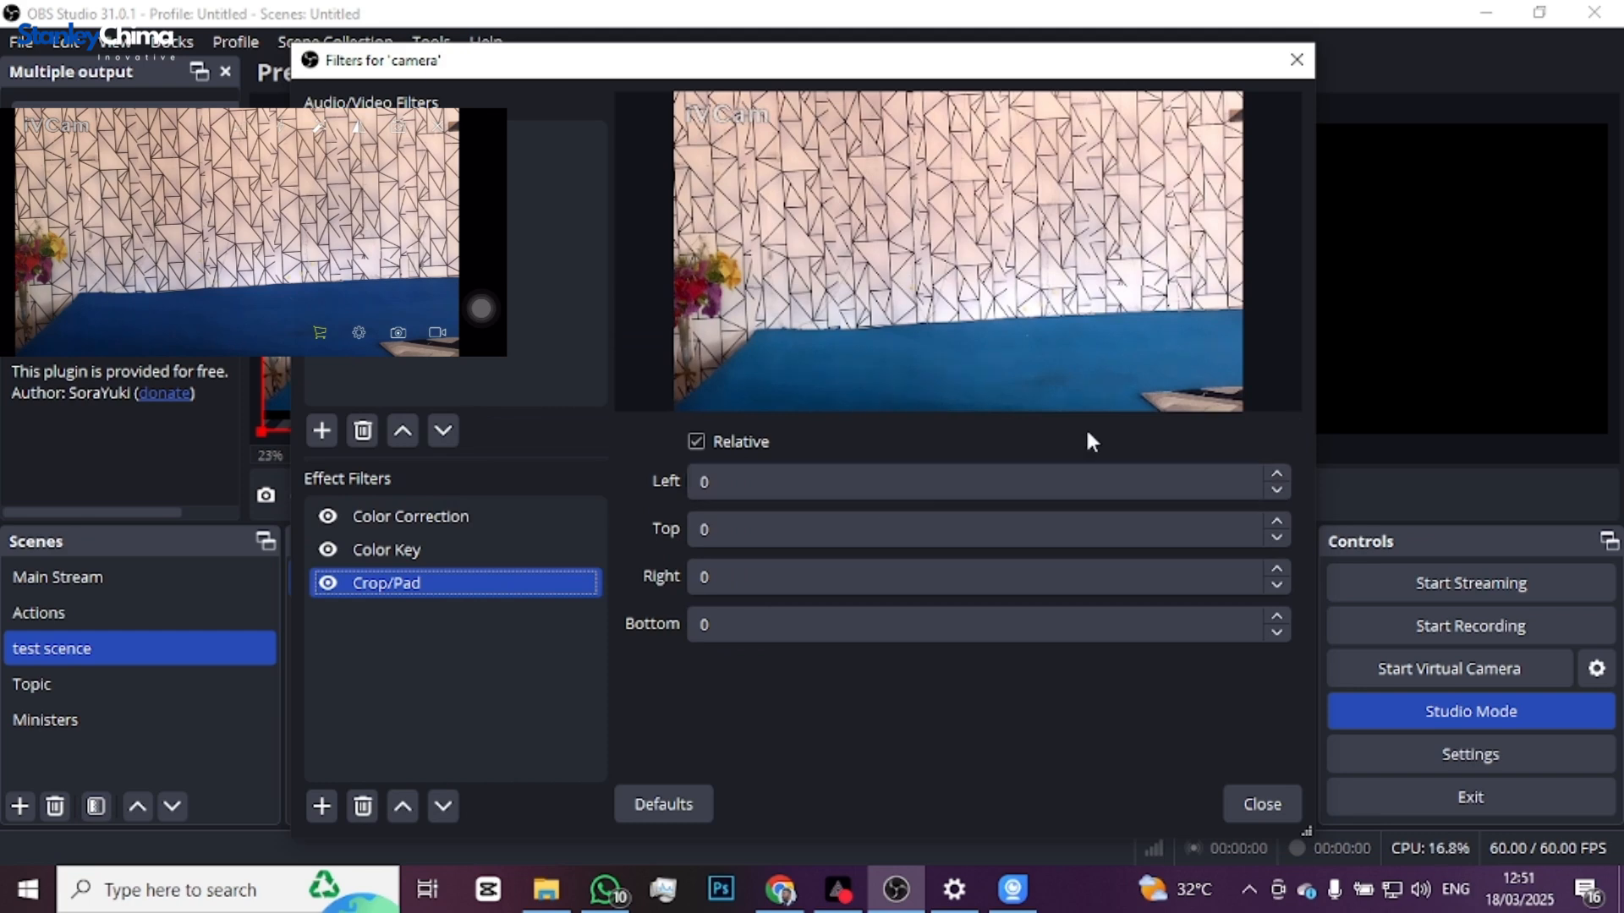
pyautogui.click(328, 583)
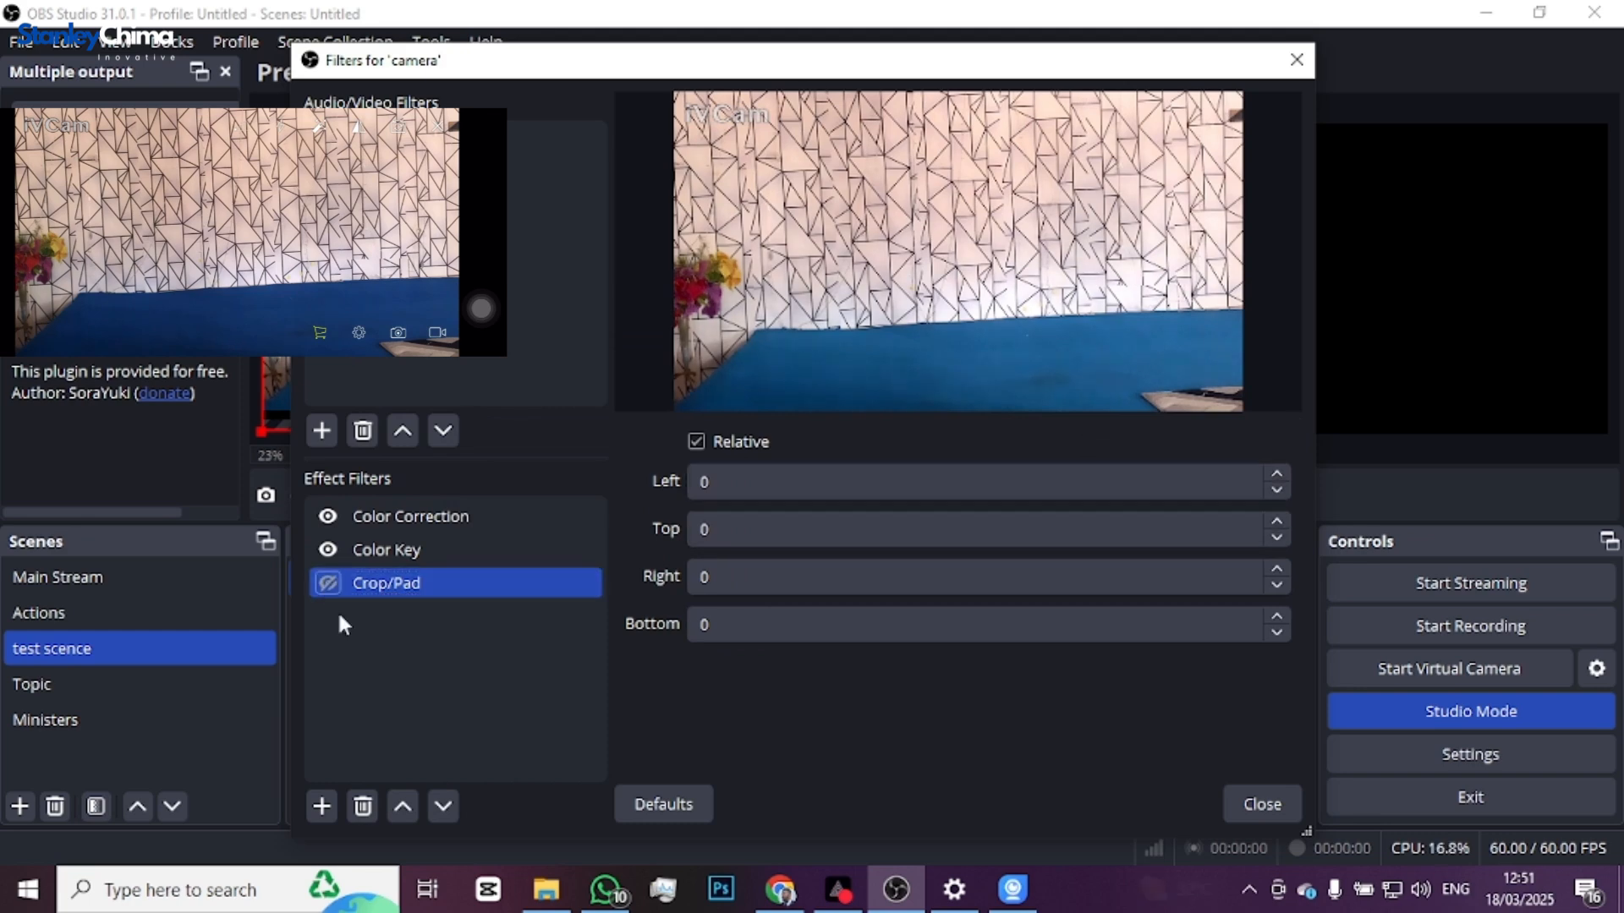
# Step: Add a Sharpen effect filter with its default name to the camera source and set its sharpness to 0.01
pyautogui.click(322, 806)
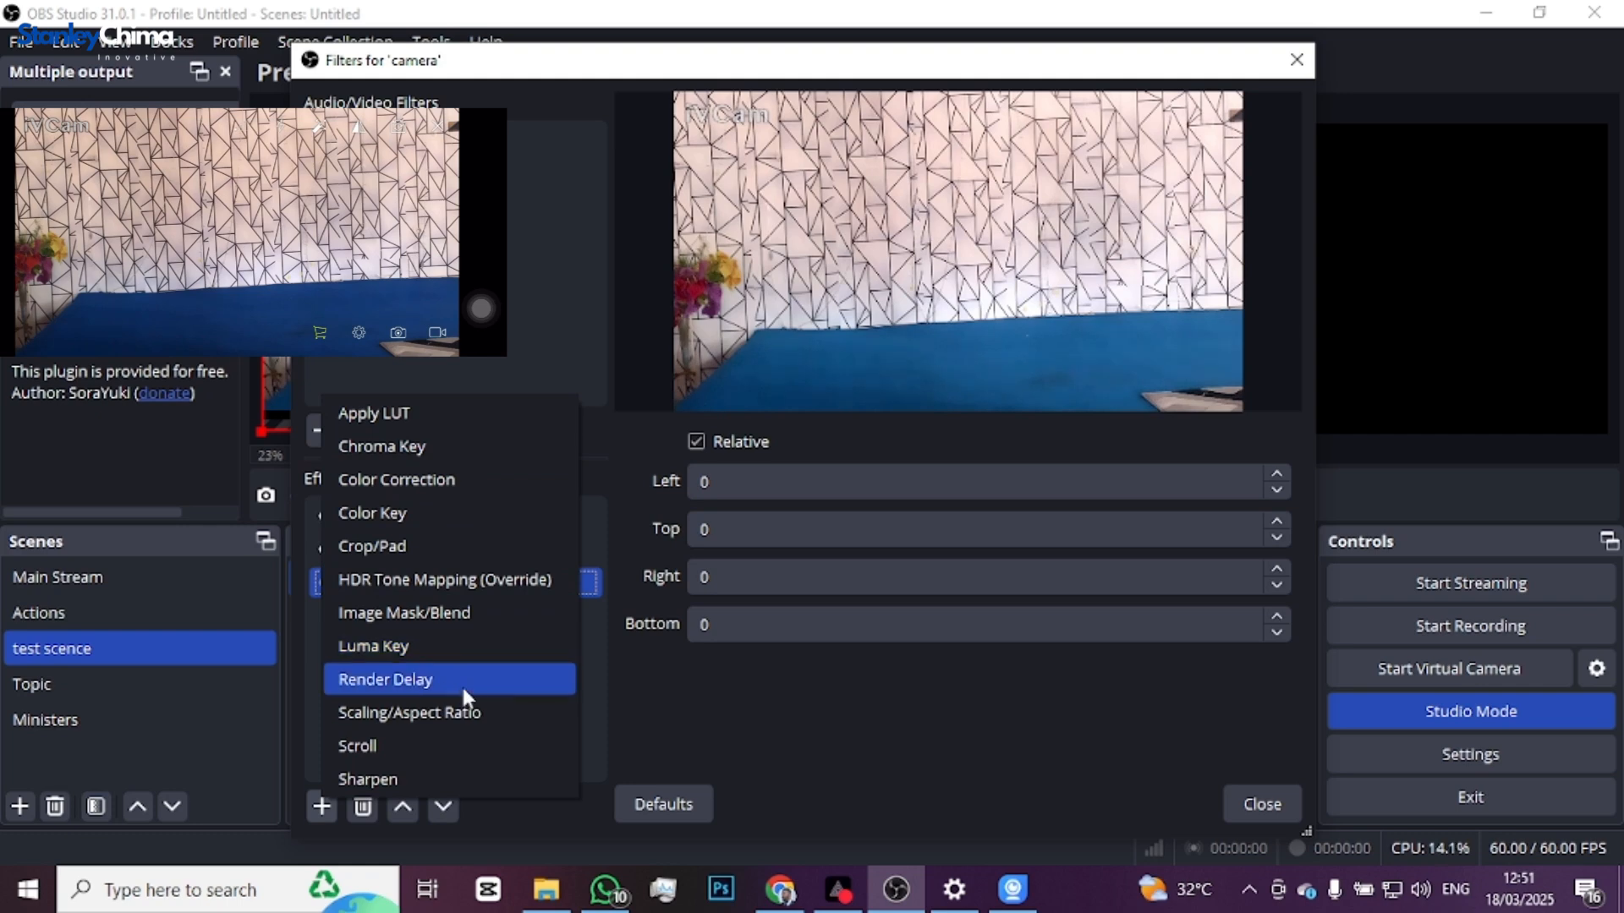
pyautogui.click(426, 778)
pyautogui.click(735, 499)
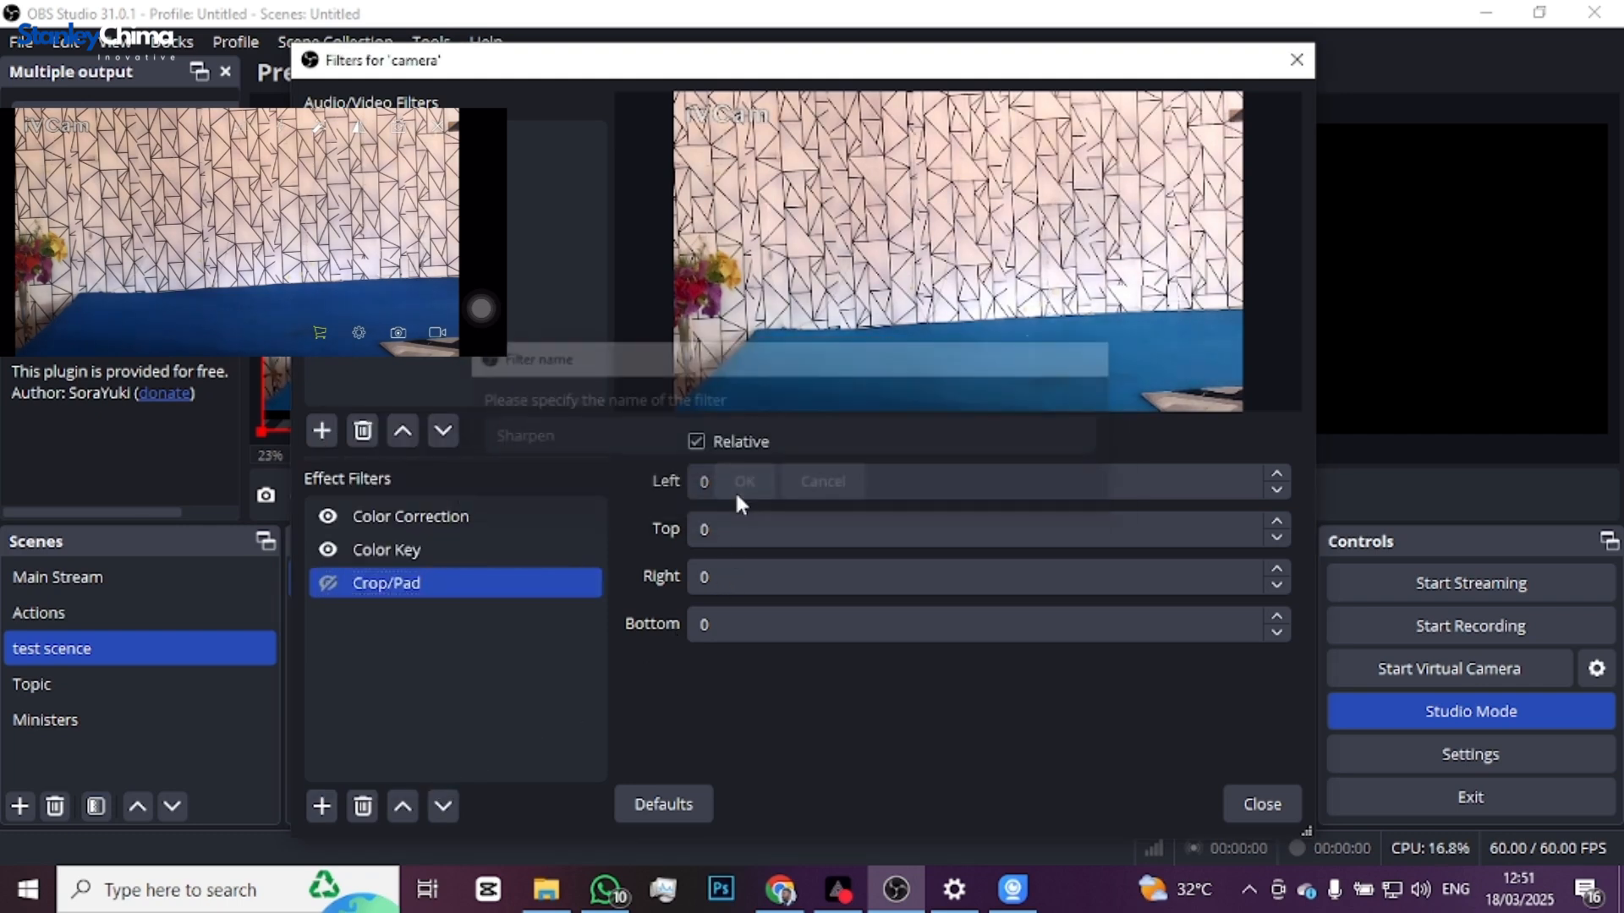
pyautogui.moveTo(764, 501); pyautogui.dragTo(714, 506)
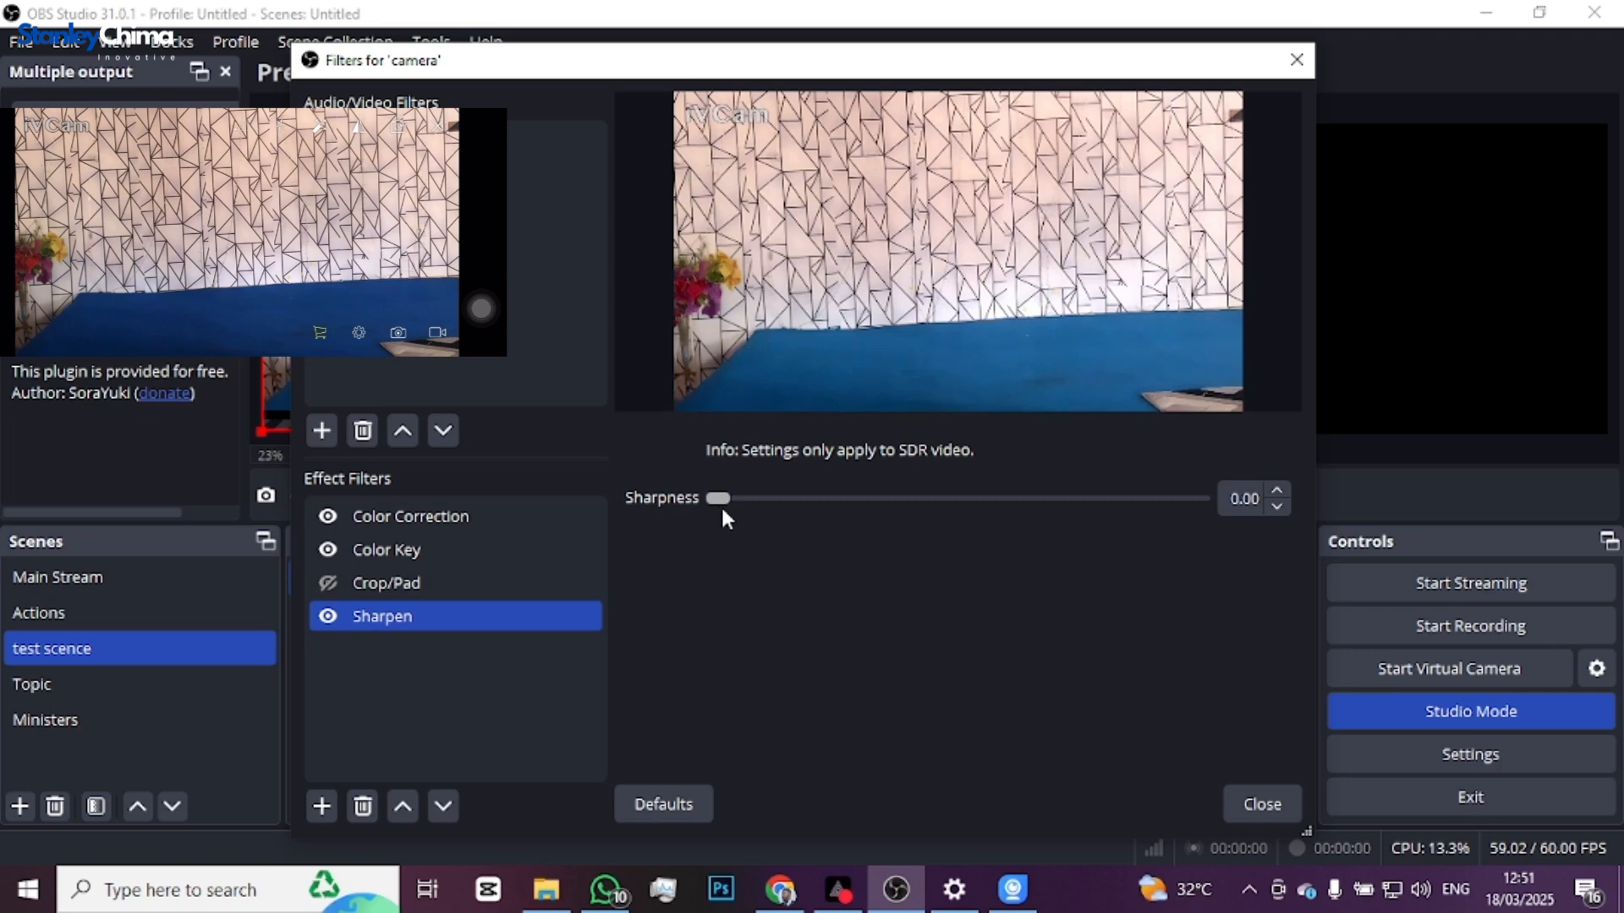
pyautogui.moveTo(720, 504); pyautogui.dragTo(723, 504)
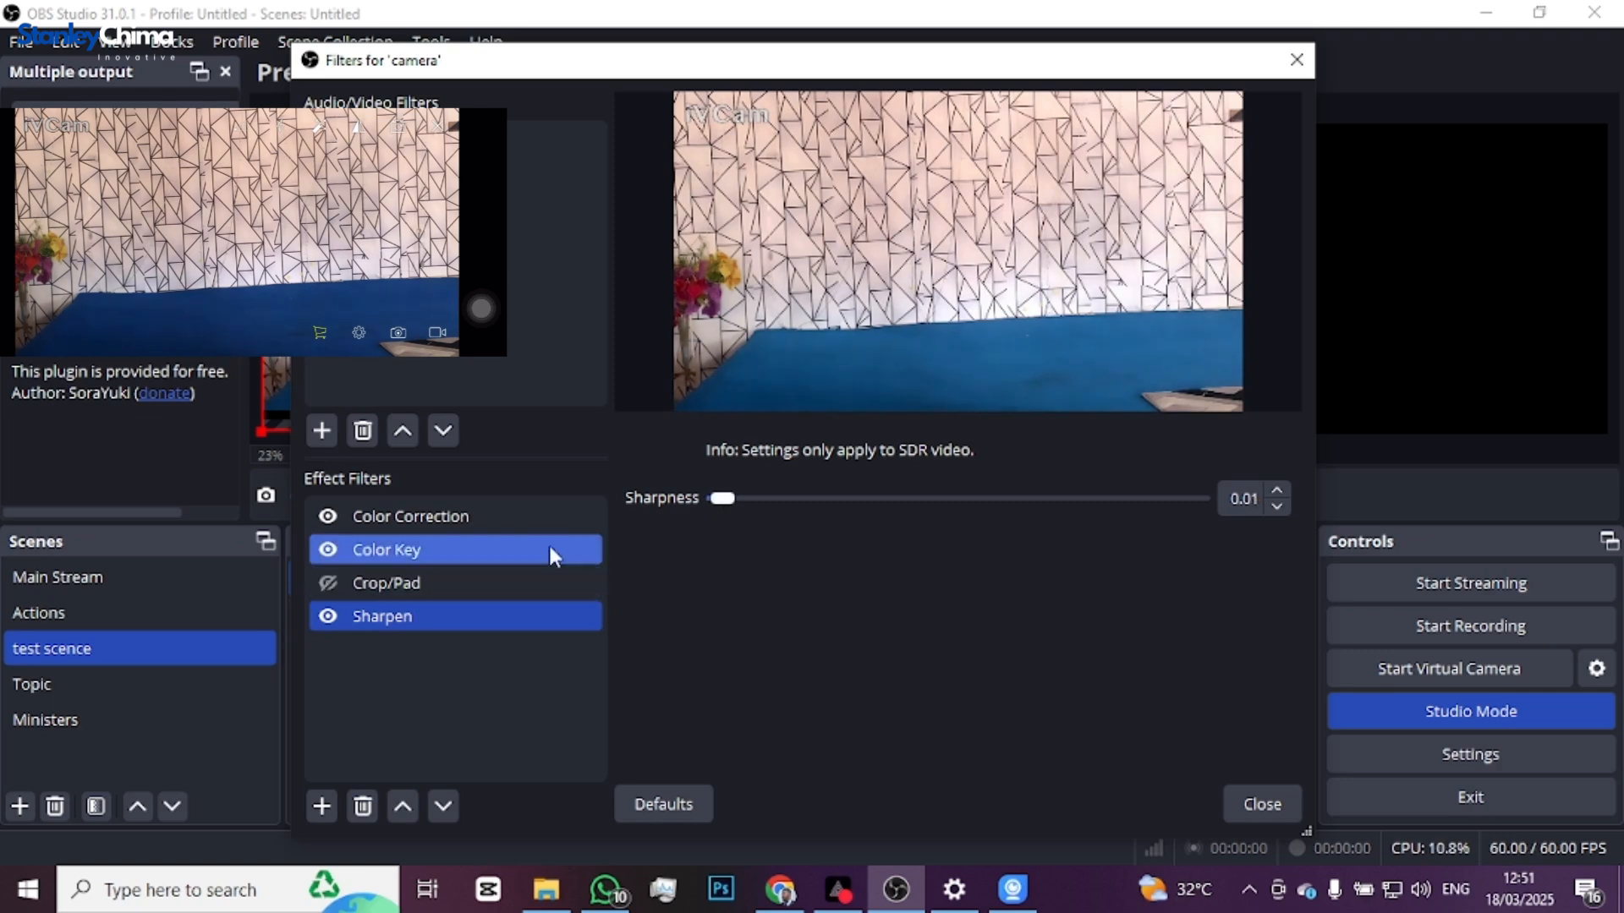
# Step: Compare the camera image by disabling Color Correction, Color Key and Sharpen, and re-enable all three filters
pyautogui.click(328, 517)
pyautogui.click(328, 550)
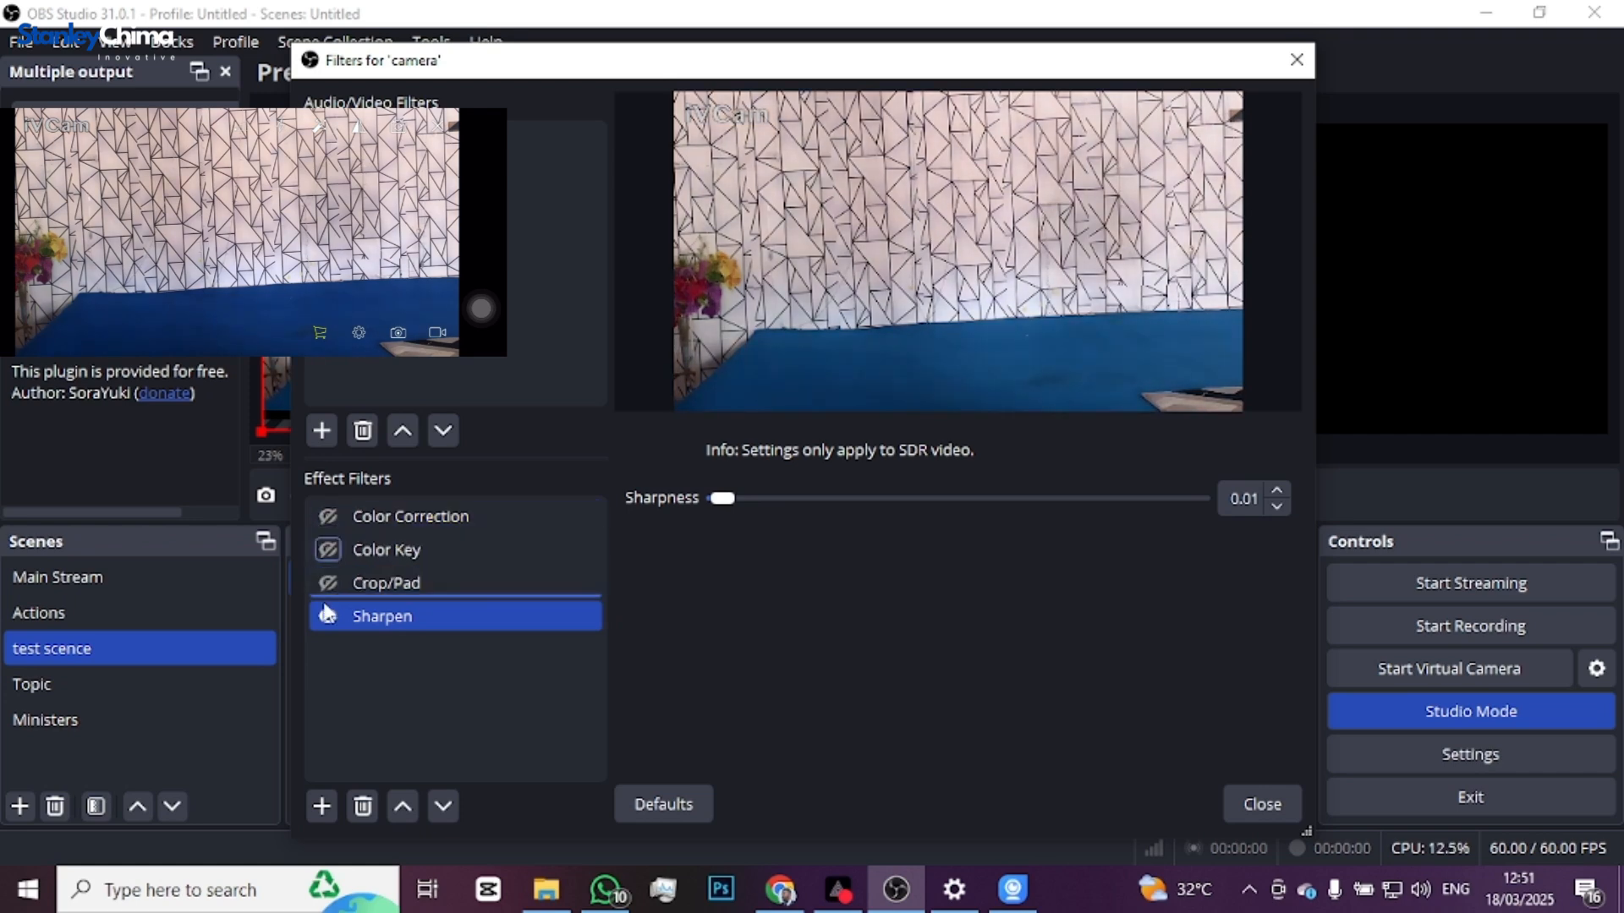
pyautogui.click(328, 617)
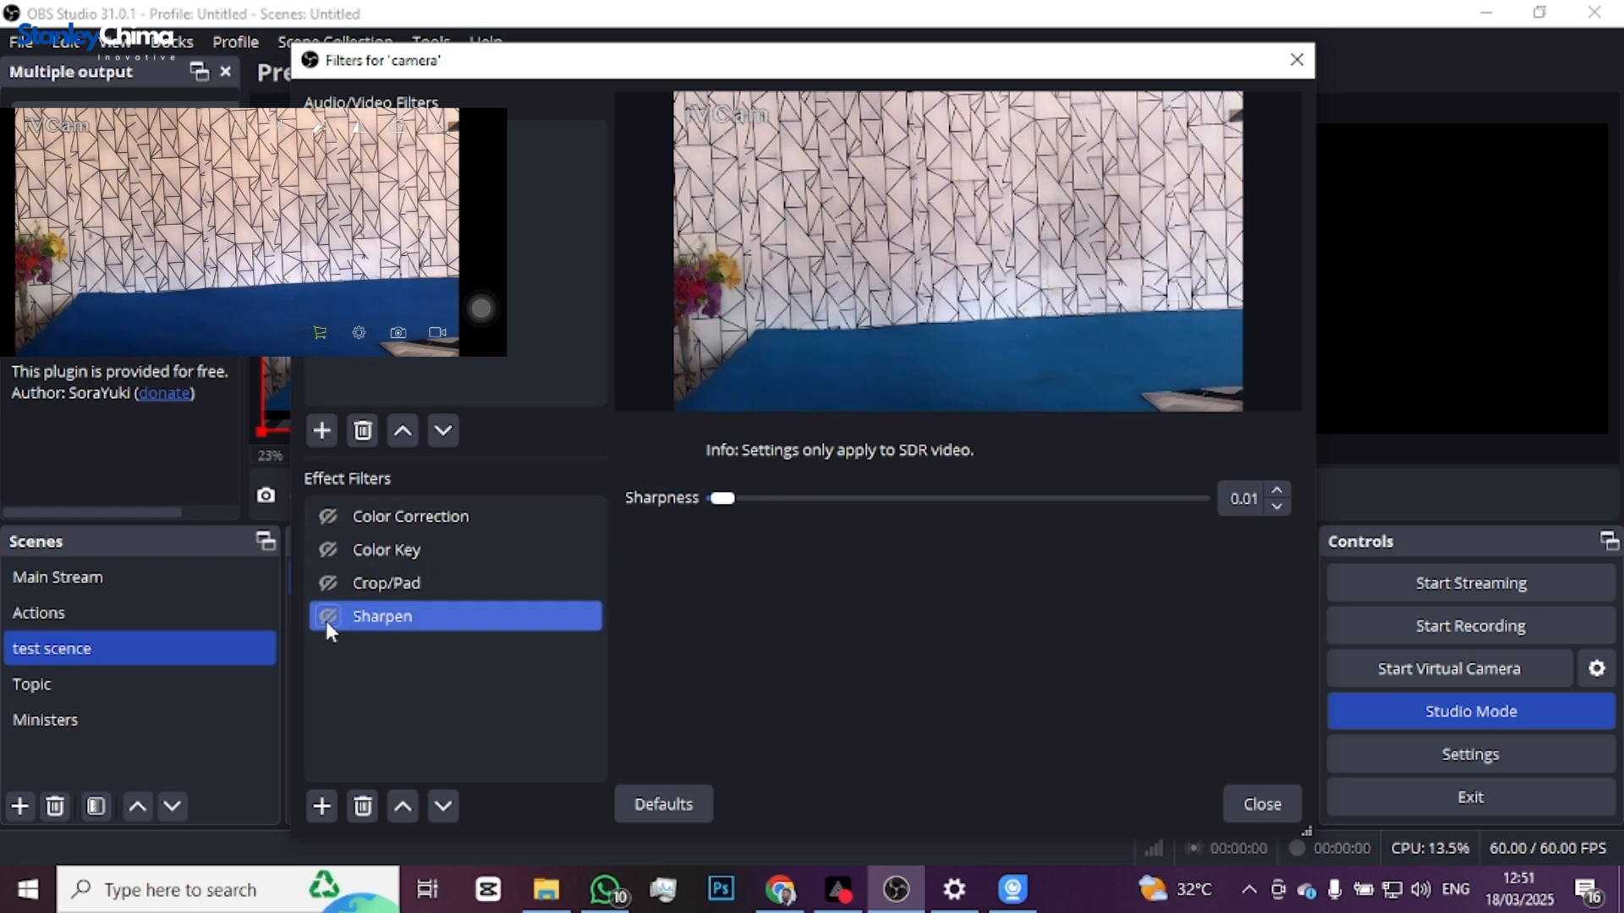
pyautogui.click(326, 617)
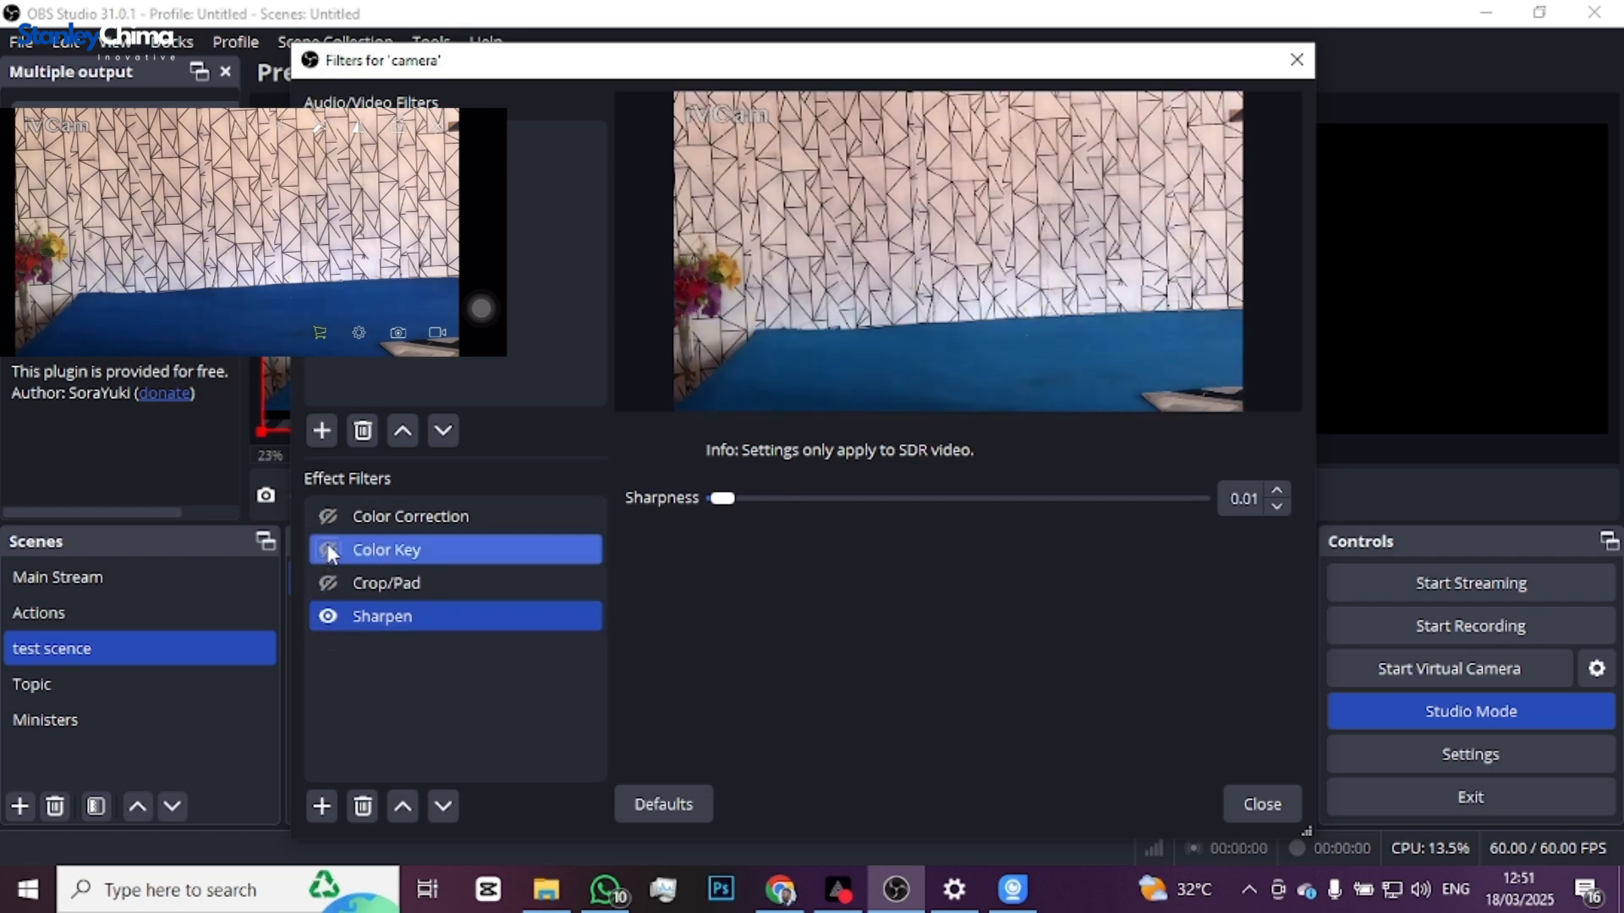
pyautogui.click(328, 550)
pyautogui.click(326, 517)
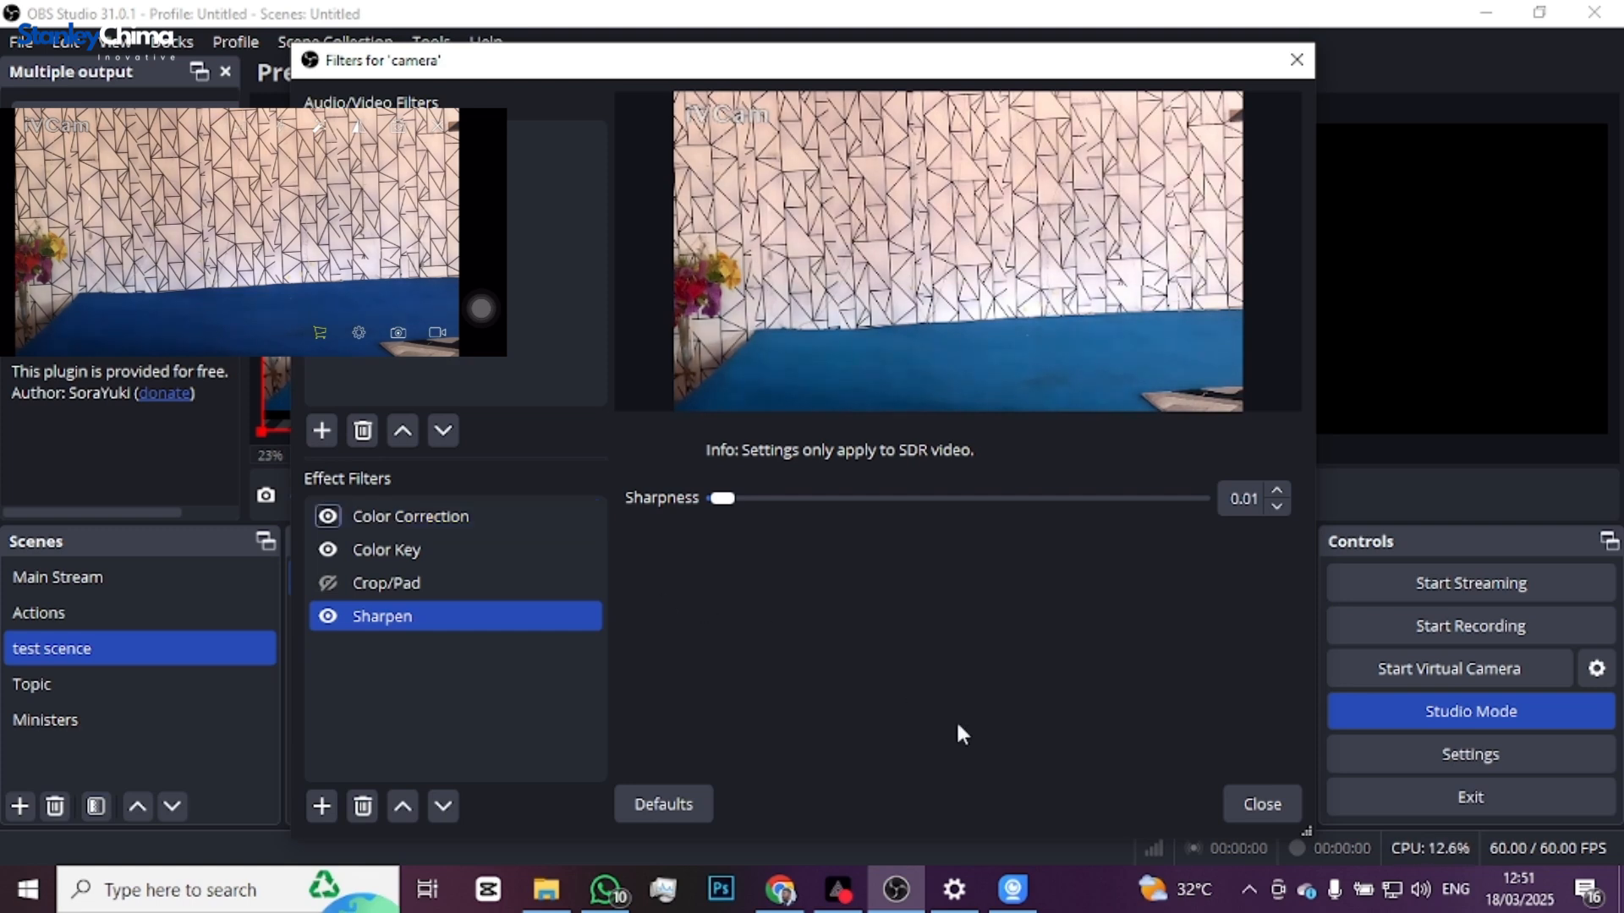
# Step: Close the camera's filters and send the test scence preview to the program output with the Fade (300ms) quick transition
pyautogui.click(1262, 804)
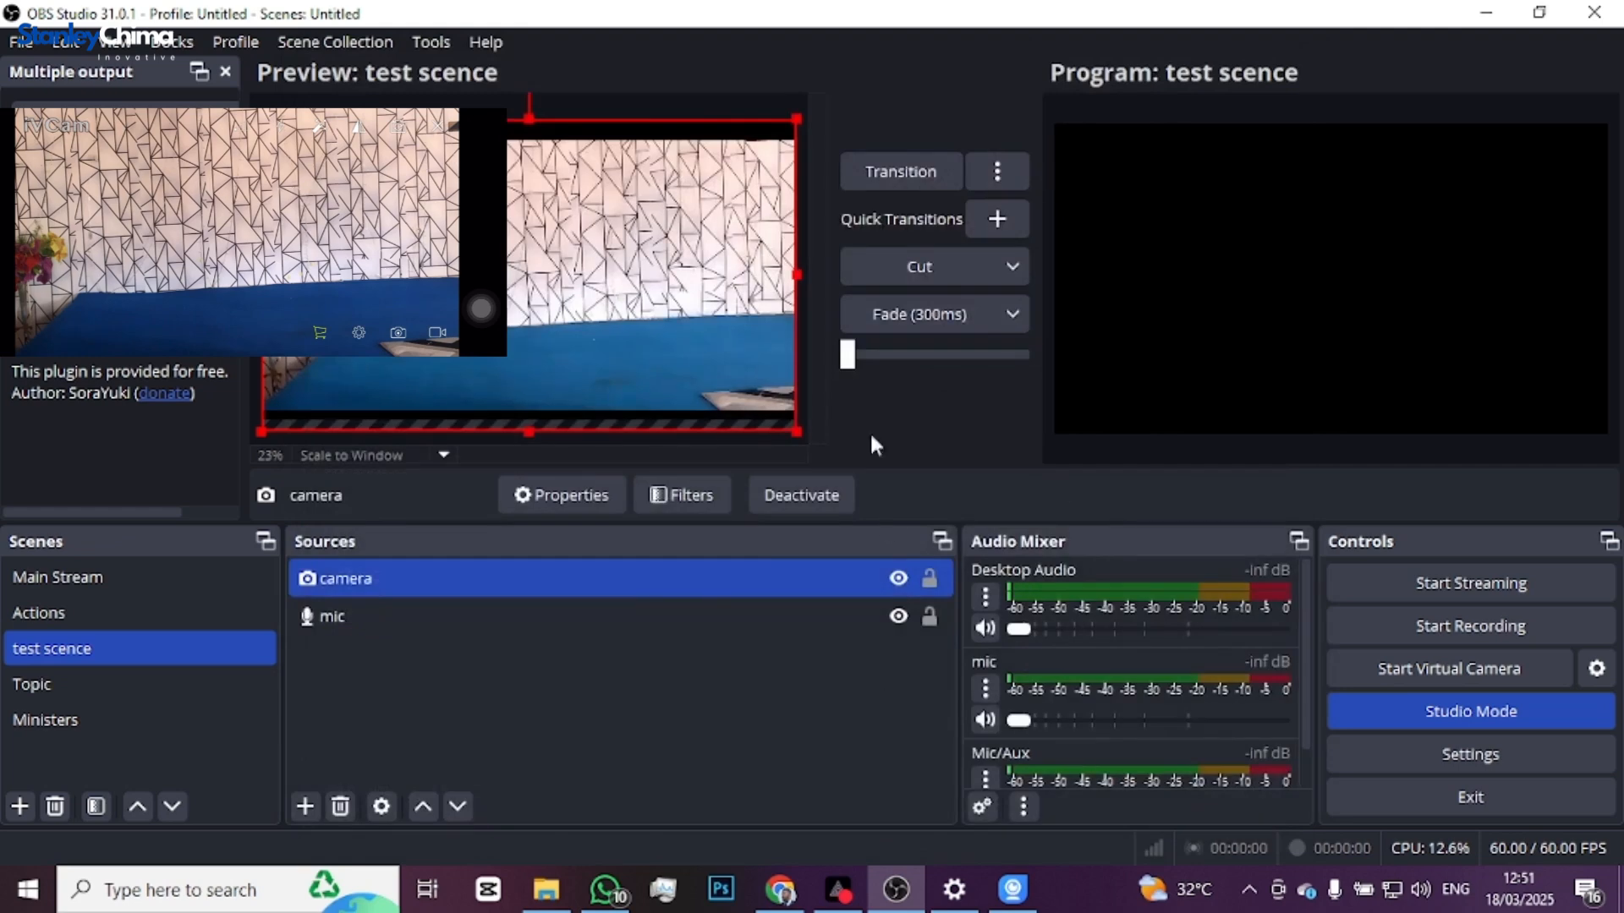
pyautogui.click(930, 311)
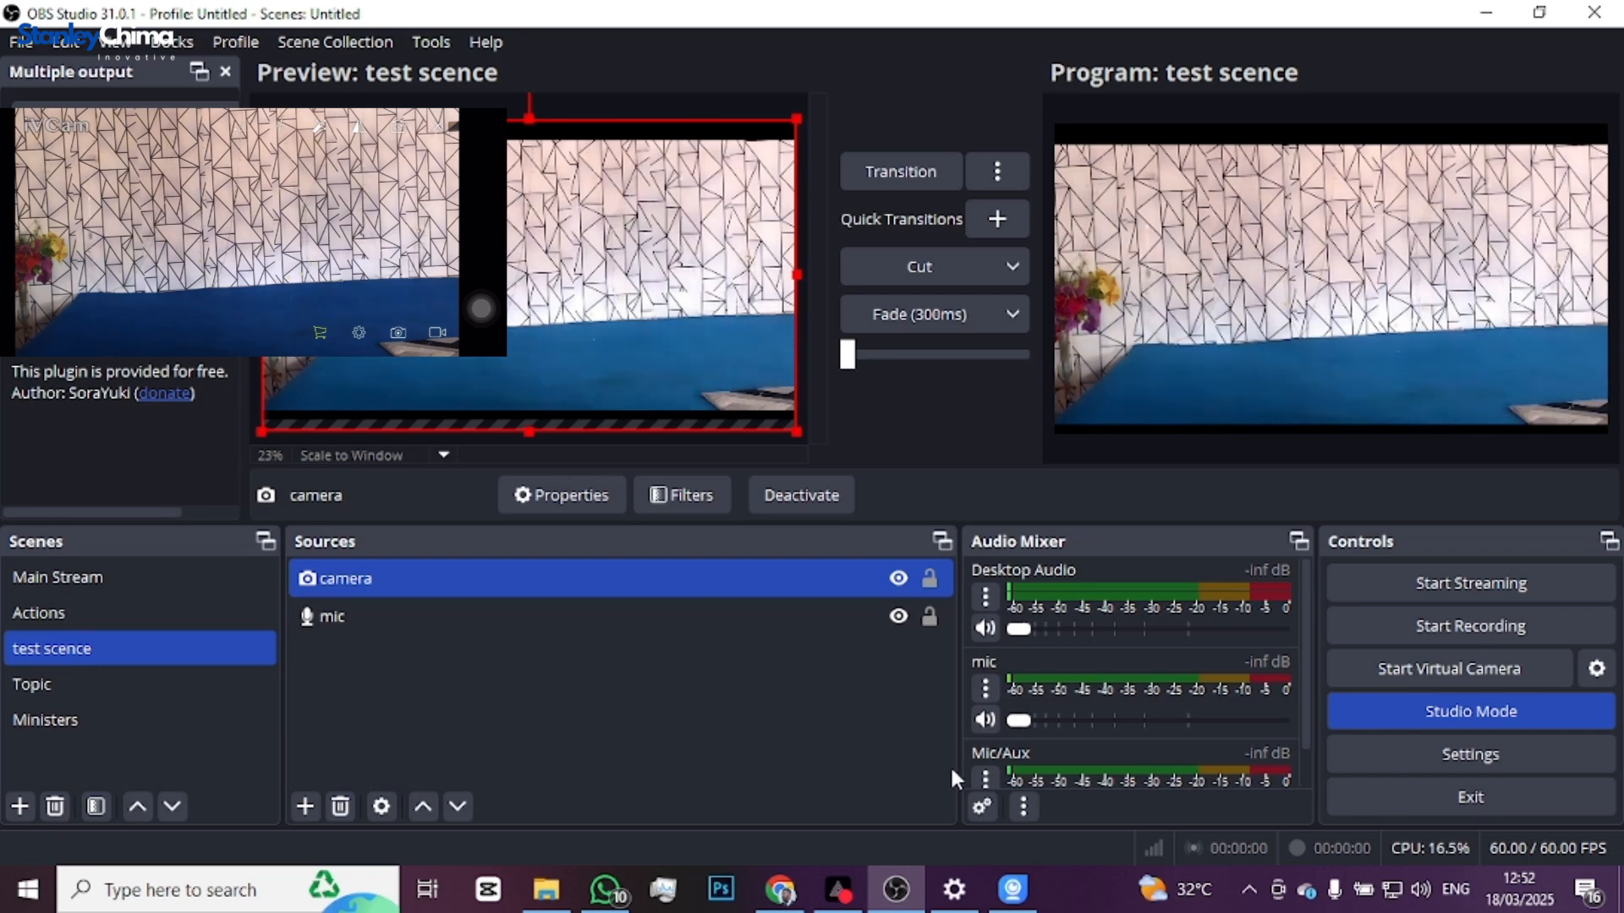
# Step: Switch to PRISM Live Studio to check the running recording, and return to OBS Studio
pyautogui.click(838, 889)
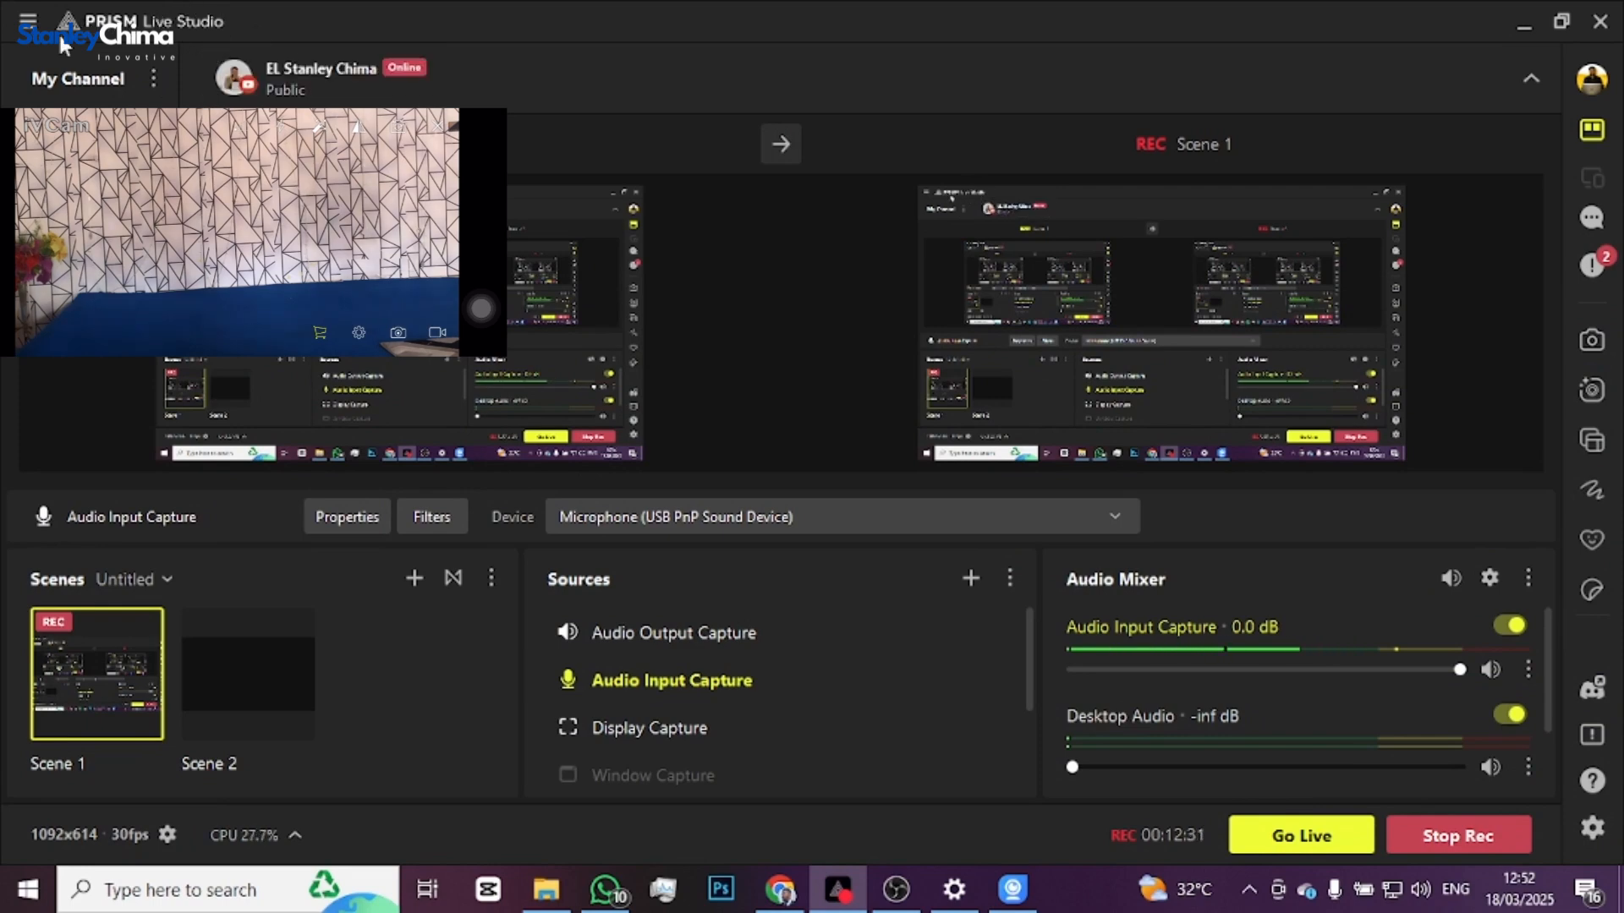
pyautogui.click(840, 895)
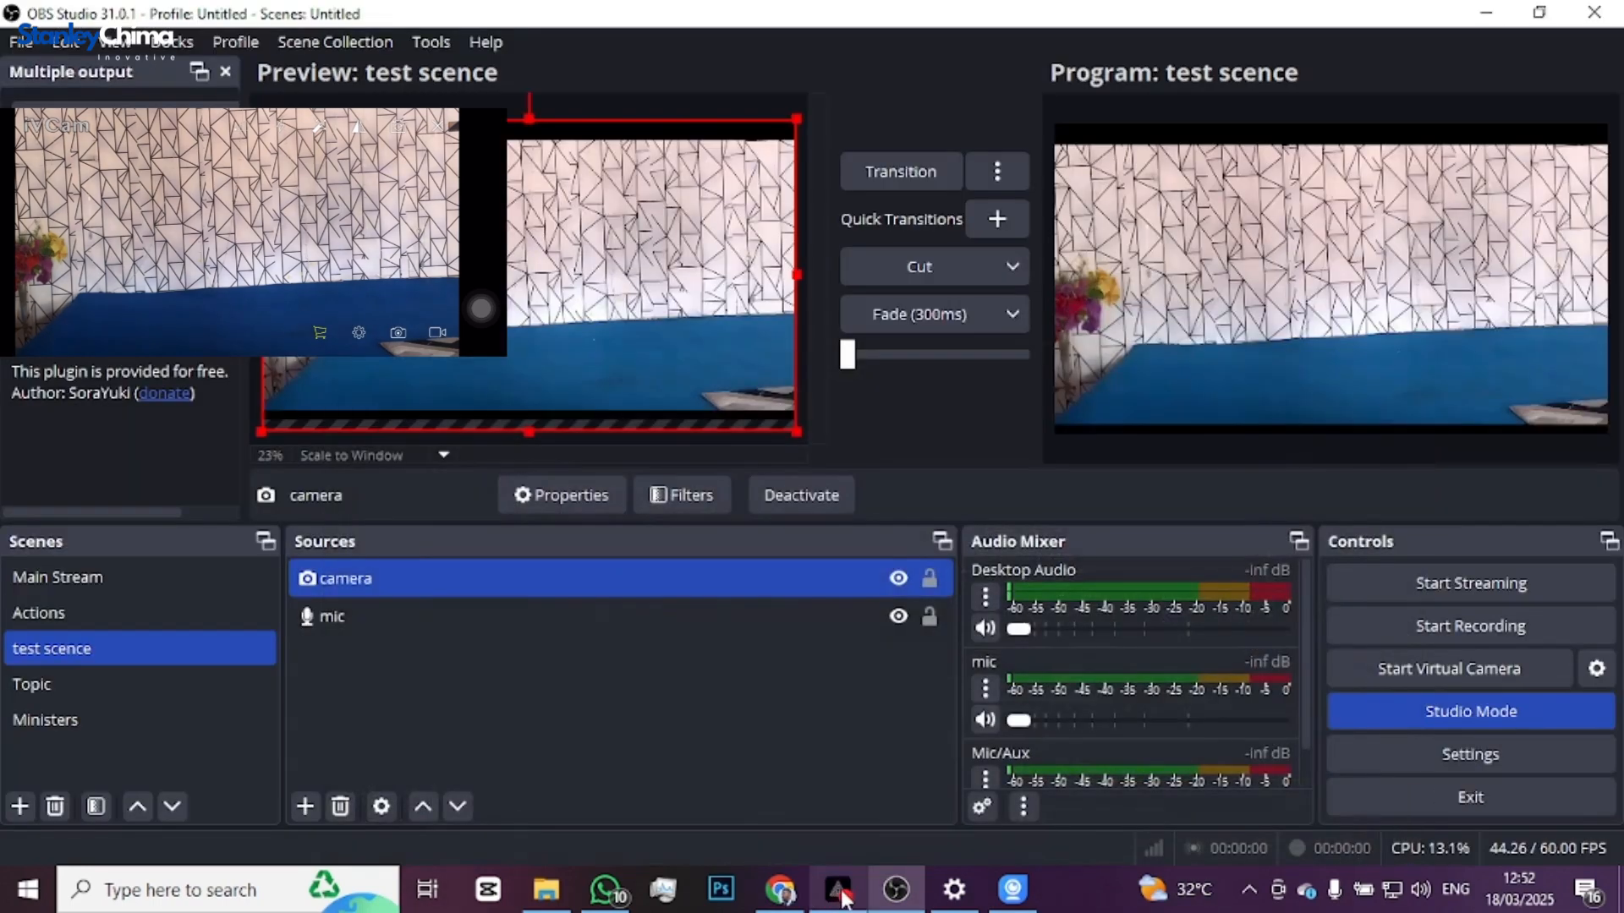